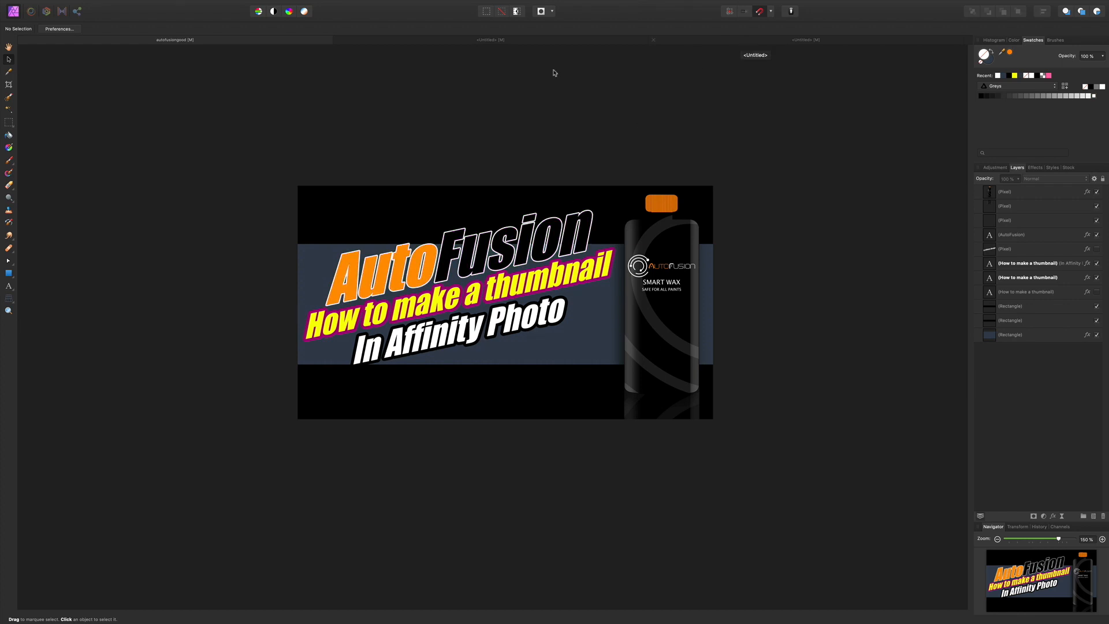
# Step: Create a new 1280 × 720 px document at 300 DPI with an RGB/8 colour format and a transparent background
pyautogui.moveTo(14, 3)
pyautogui.click(72, 6)
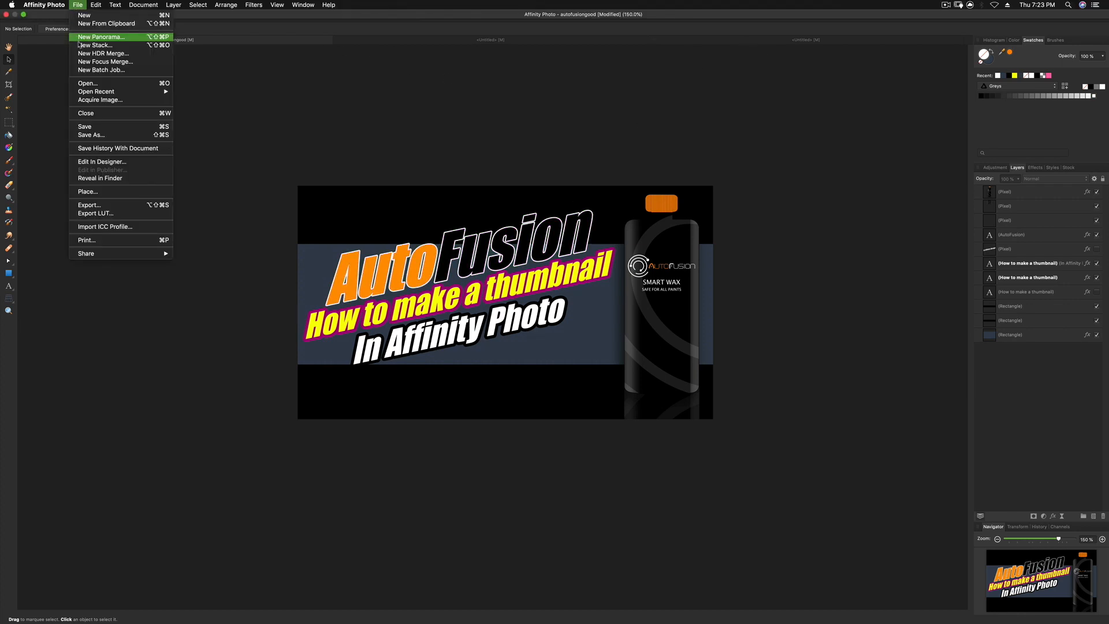
pyautogui.click(90, 21)
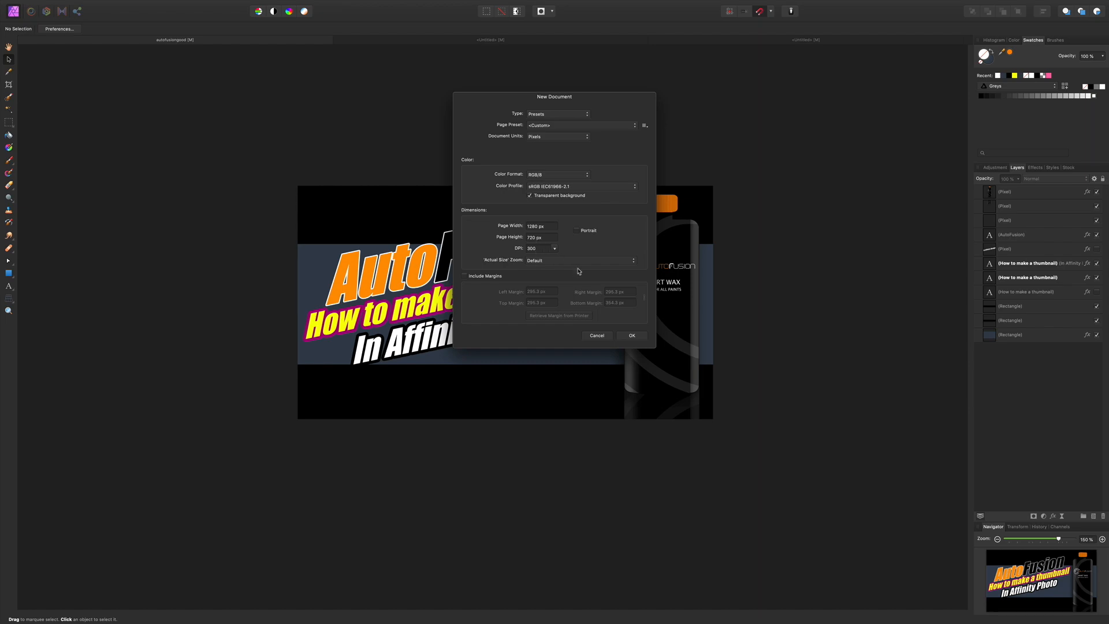
pyautogui.click(631, 336)
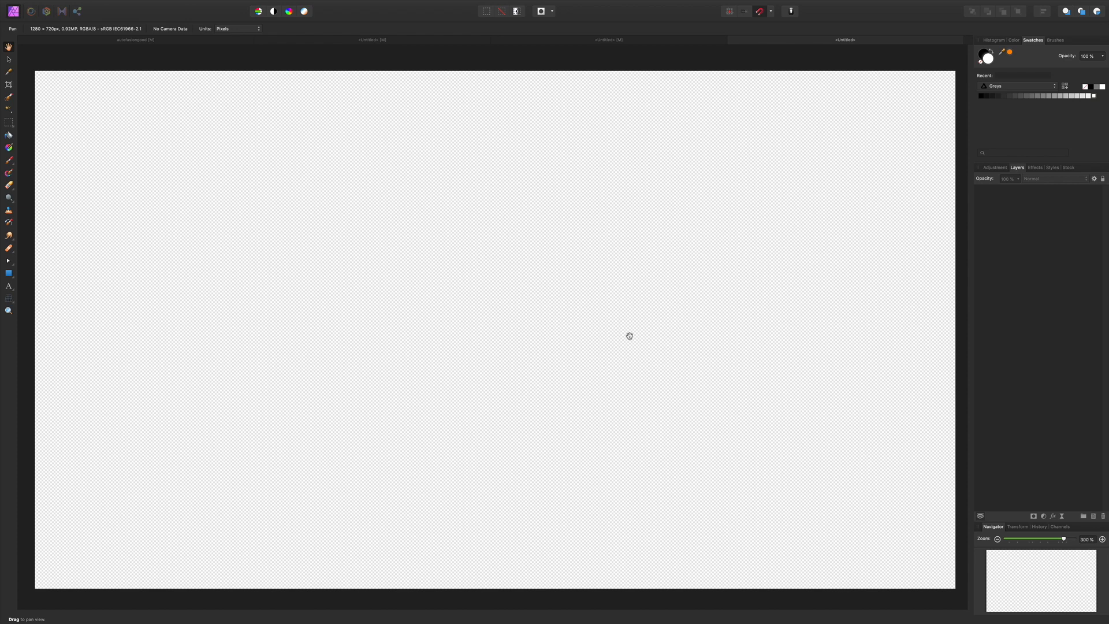
# Step: Add a pixel layer and flood fill the whole canvas with white
pyautogui.press('super+minus')
pyautogui.press('super+minus')
pyautogui.press('super+equal')
pyautogui.press('super+minus')
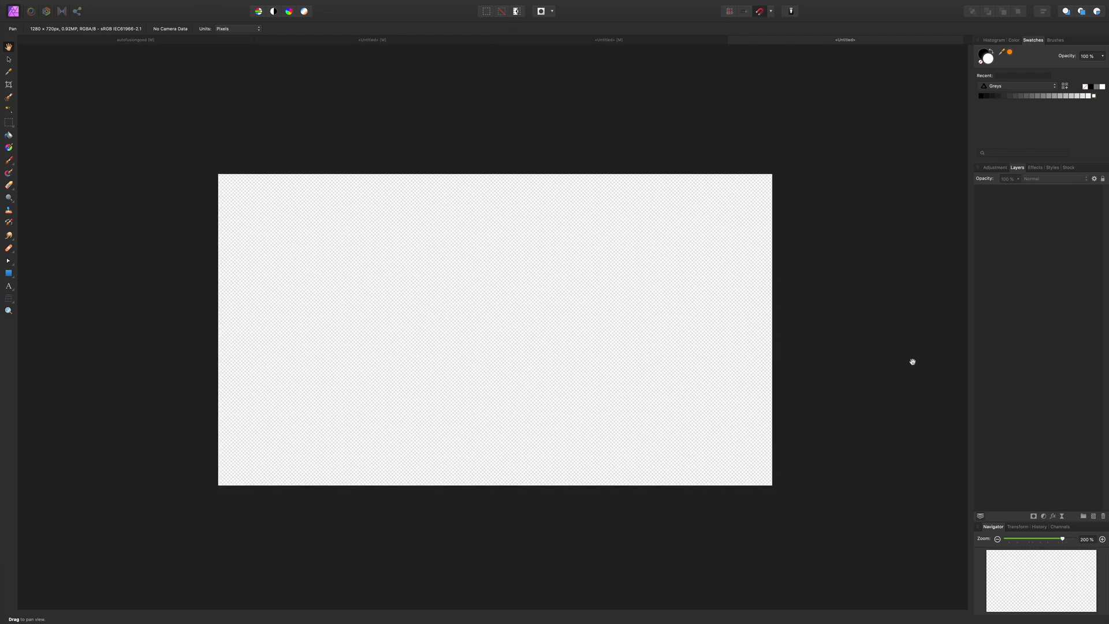
pyautogui.click(1094, 516)
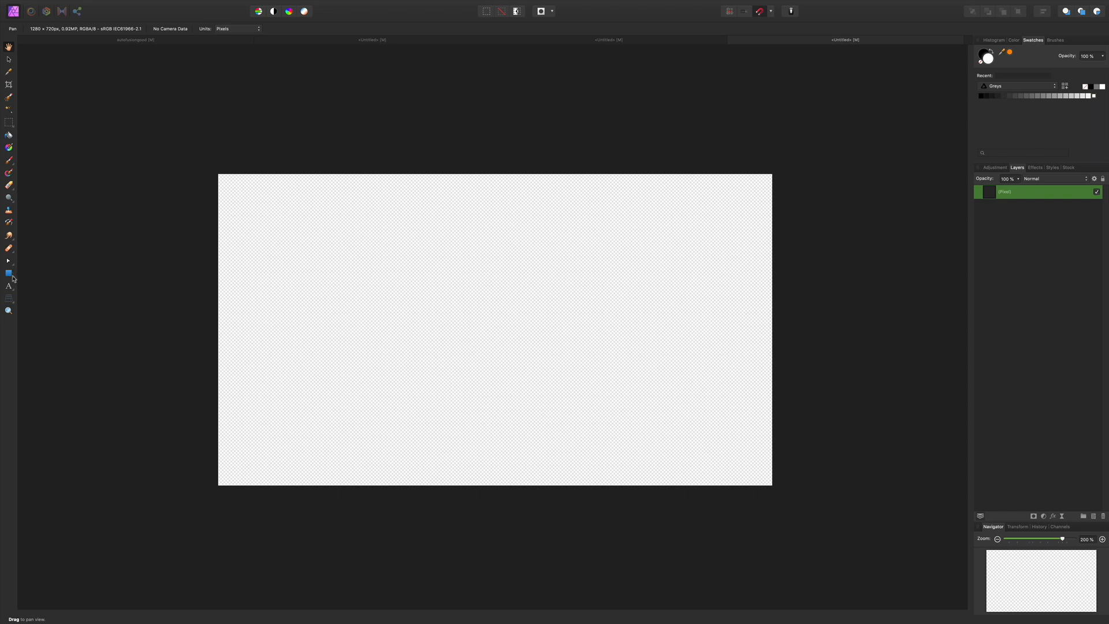
pyautogui.click(9, 136)
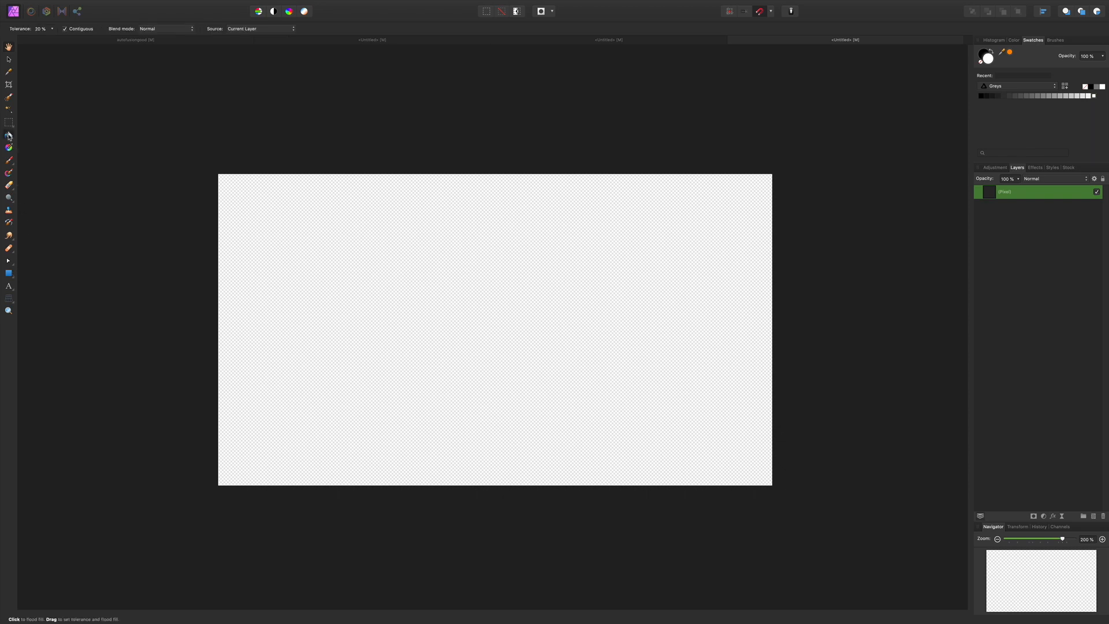
pyautogui.click(517, 320)
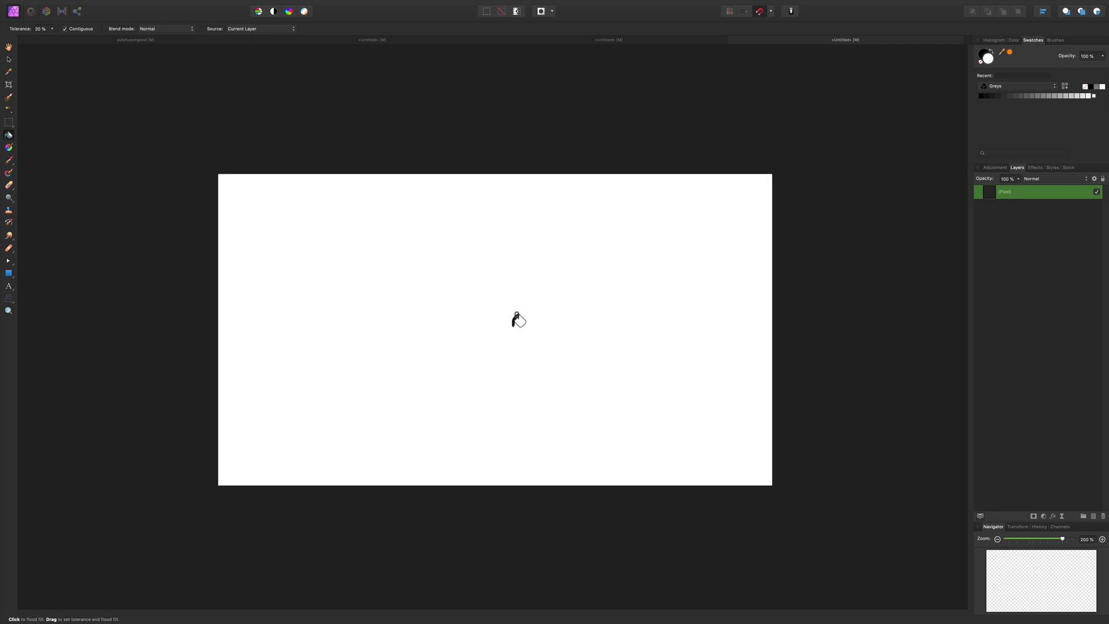
# Step: Give the filled pixel layer a Color Overlay effect in a muted dark blue-grey with hue 230 and saturation 13
pyautogui.click(1053, 516)
pyautogui.click(736, 381)
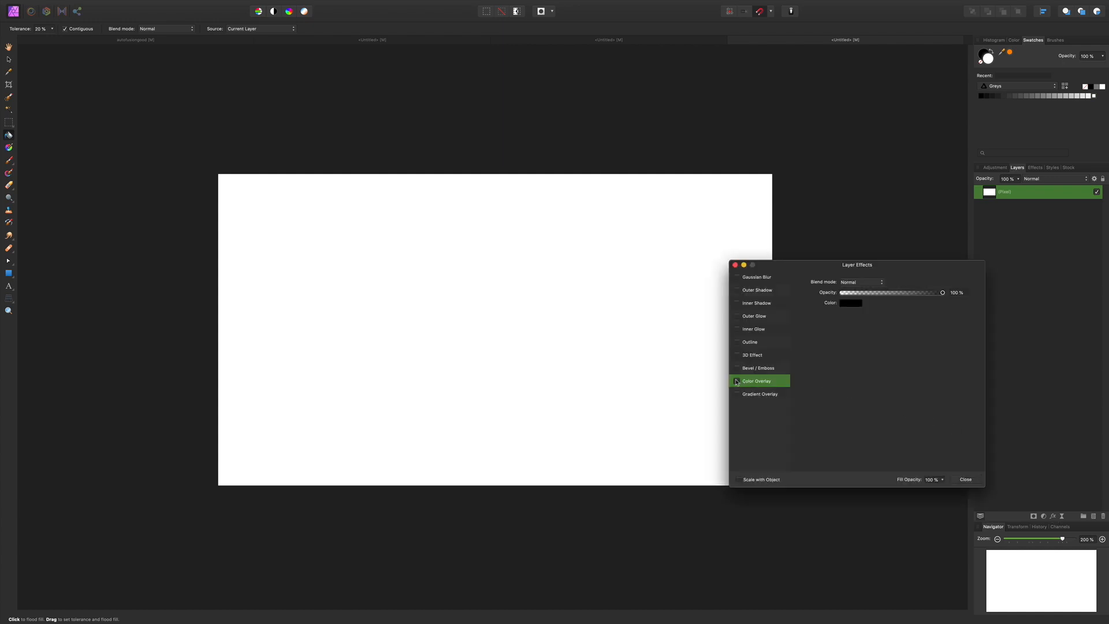
pyautogui.click(851, 303)
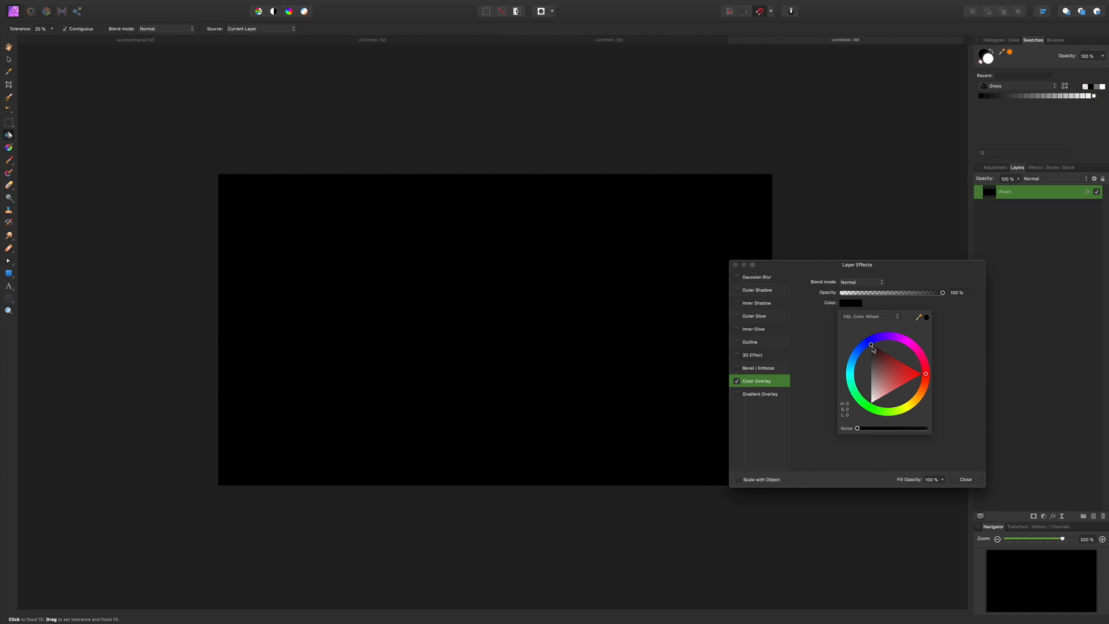
pyautogui.moveTo(870, 345)
pyautogui.mouseDown()
pyautogui.moveTo(887, 381)
pyautogui.moveTo(874, 350)
pyautogui.moveTo(887, 362)
pyautogui.moveTo(910, 341)
pyautogui.moveTo(867, 347)
pyautogui.mouseUp()
pyautogui.moveTo(879, 385); pyautogui.dragTo(886, 392)
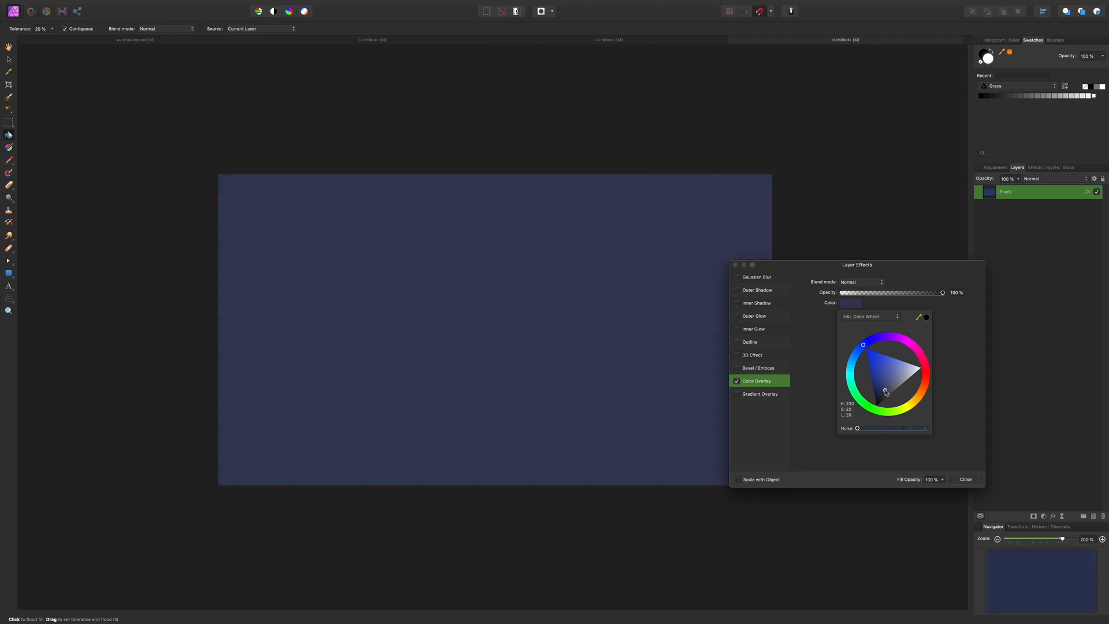
pyautogui.moveTo(884, 392); pyautogui.dragTo(888, 395)
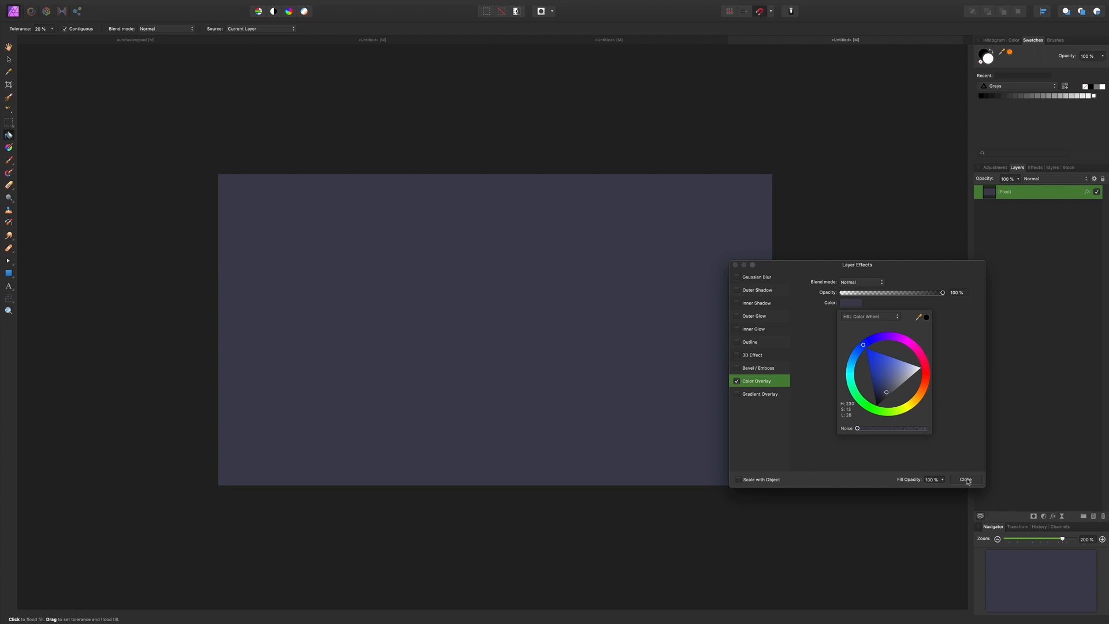
pyautogui.click(965, 480)
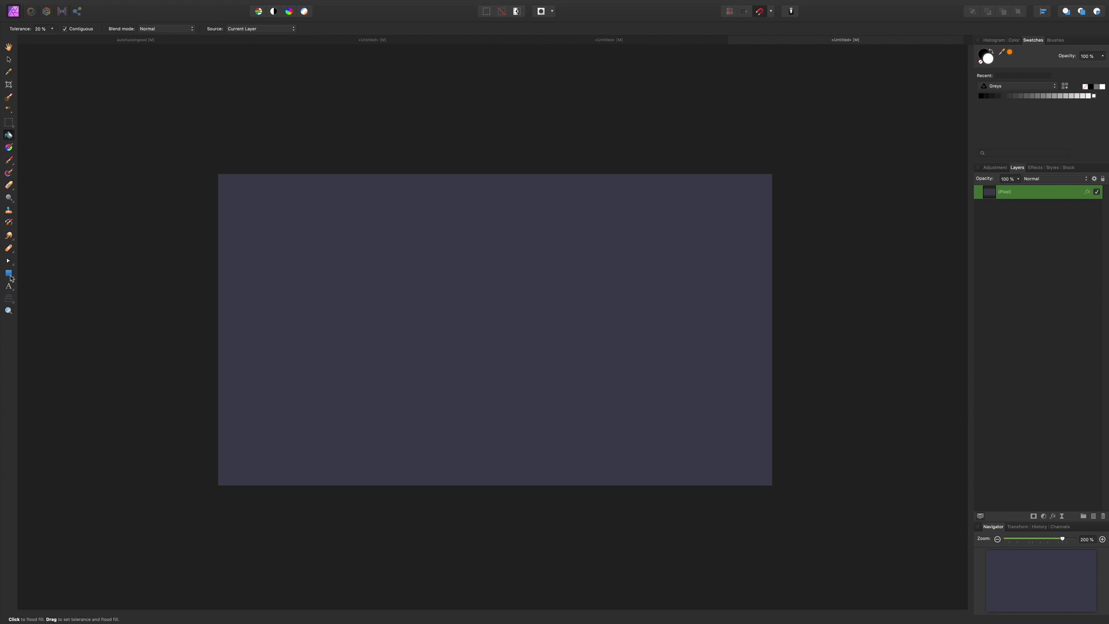
# Step: Draw a white rectangle as a horizontal band across the canvas and align its upper edge with the canvas's upper edge
pyautogui.click(11, 278)
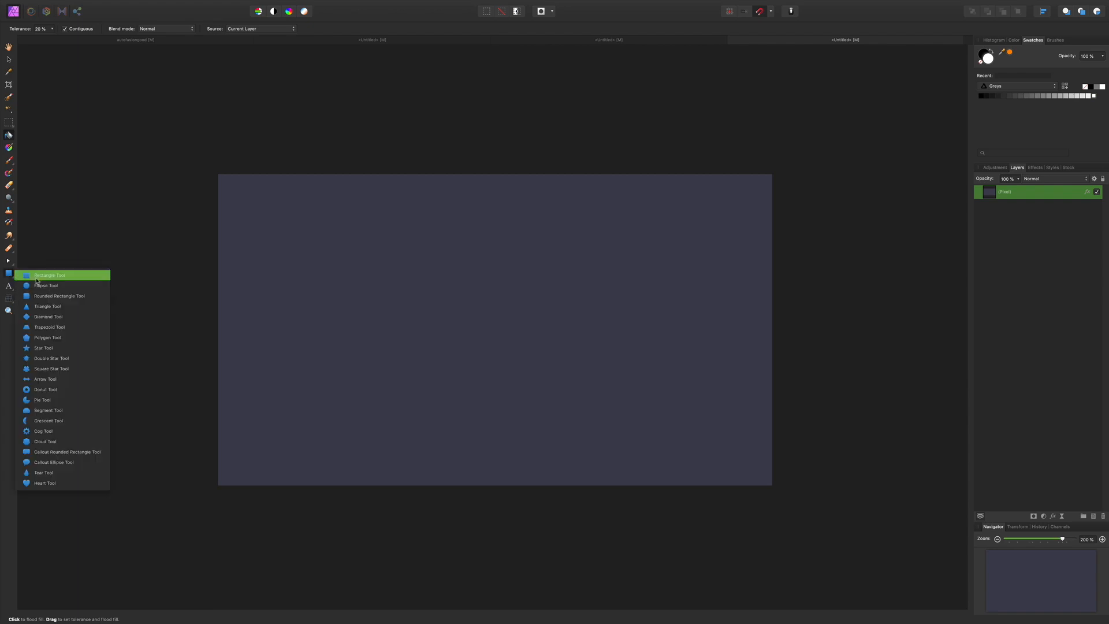
pyautogui.click(36, 276)
pyautogui.moveTo(207, 159); pyautogui.dragTo(787, 241)
pyautogui.moveTo(494, 159); pyautogui.dragTo(495, 178)
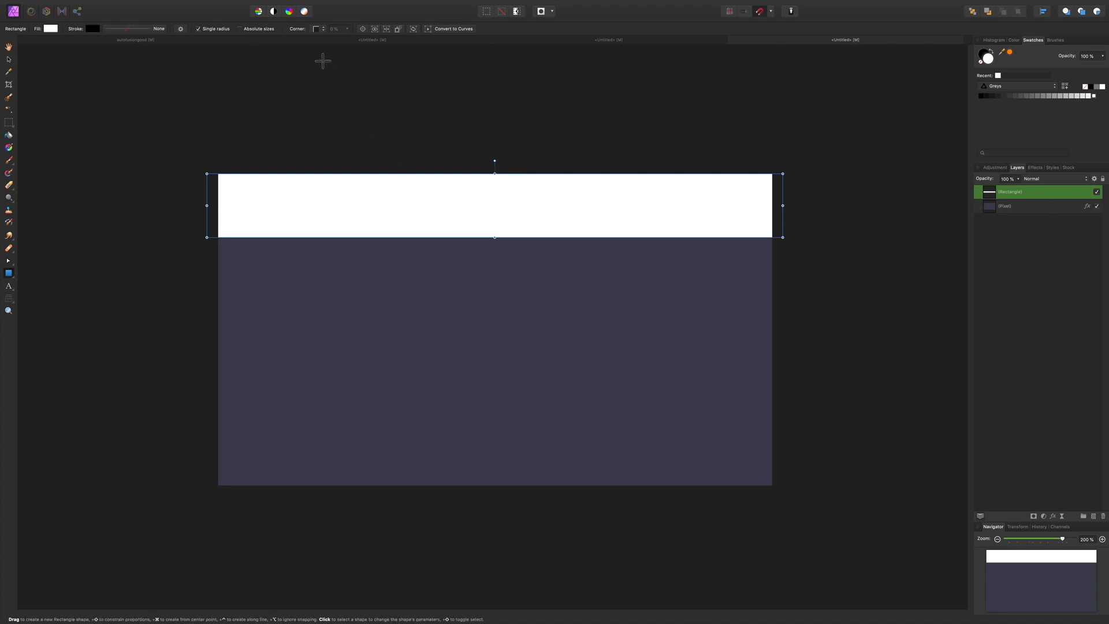
# Step: Remove the white rectangle's stroke colour and trim both of its ends to the canvas edges
pyautogui.click(93, 29)
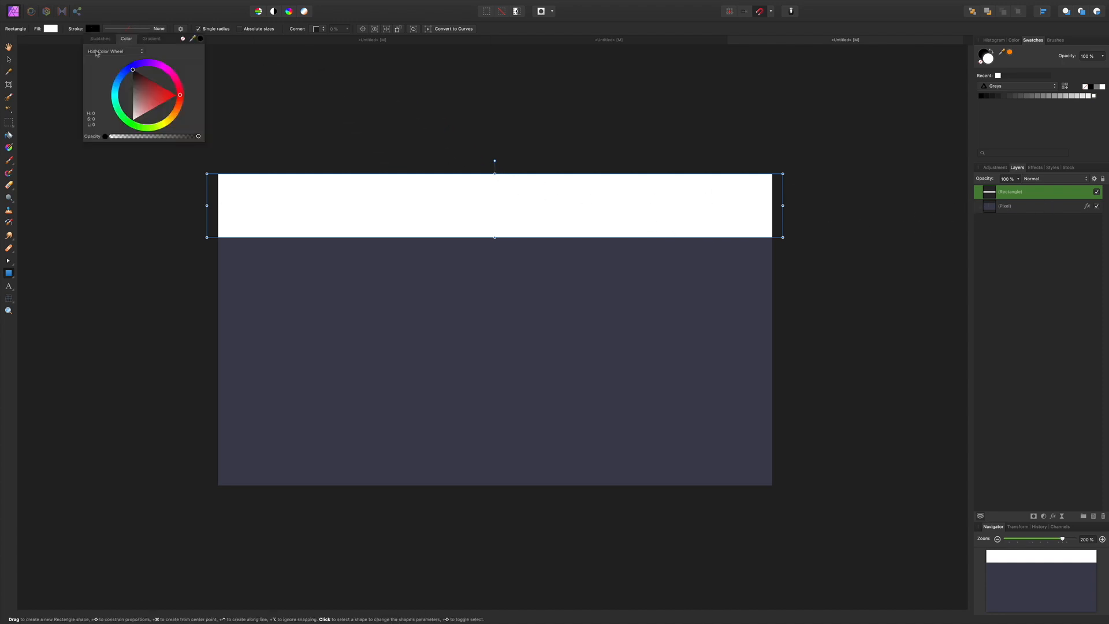
pyautogui.click(183, 39)
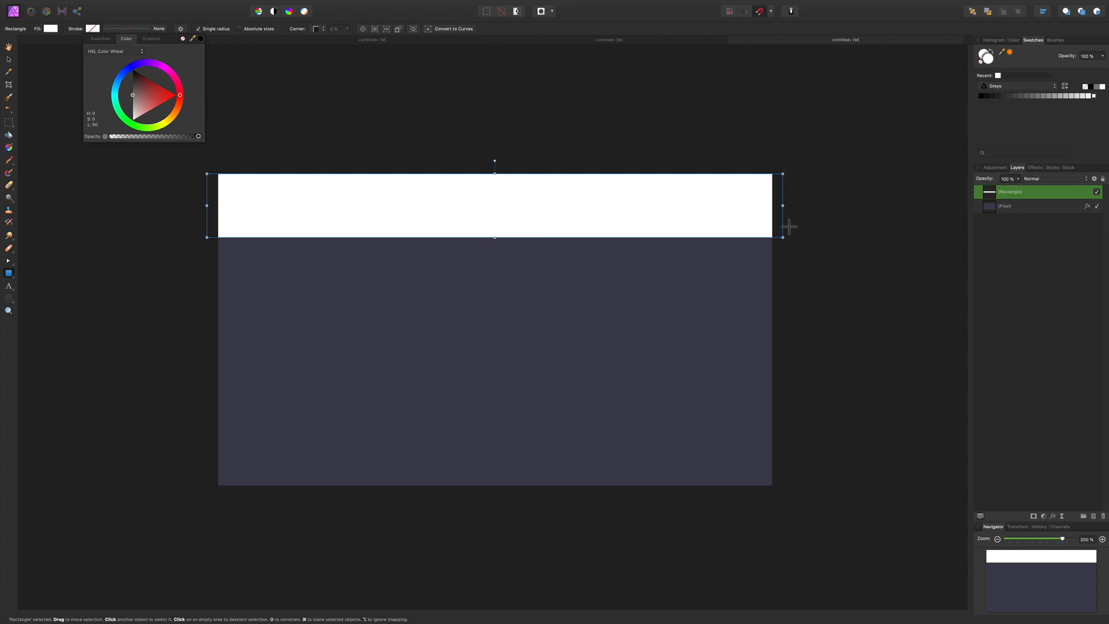
pyautogui.moveTo(783, 205); pyautogui.dragTo(773, 205)
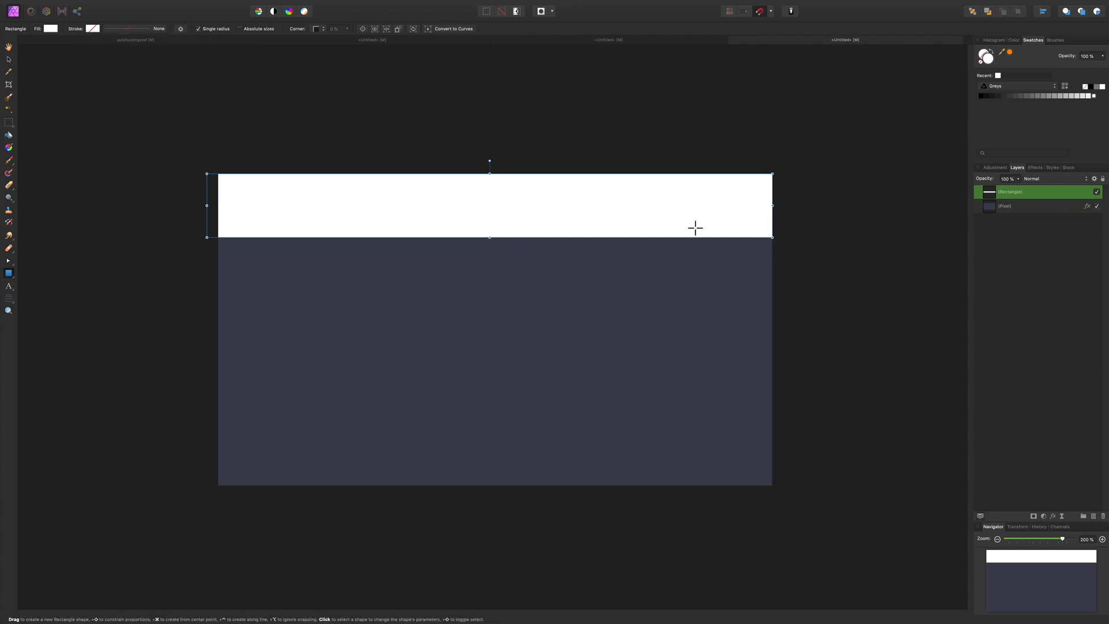
pyautogui.moveTo(207, 209); pyautogui.dragTo(222, 212)
# Step: Apply a black Color Overlay effect at 100 % opacity to the white rectangle
pyautogui.click(1054, 517)
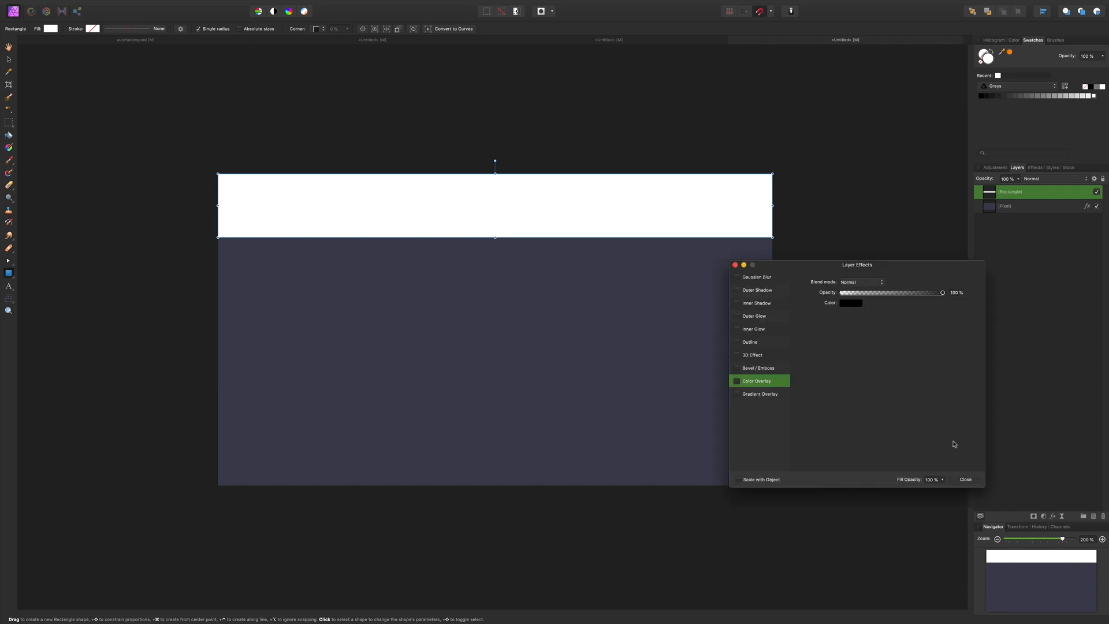
pyautogui.click(737, 381)
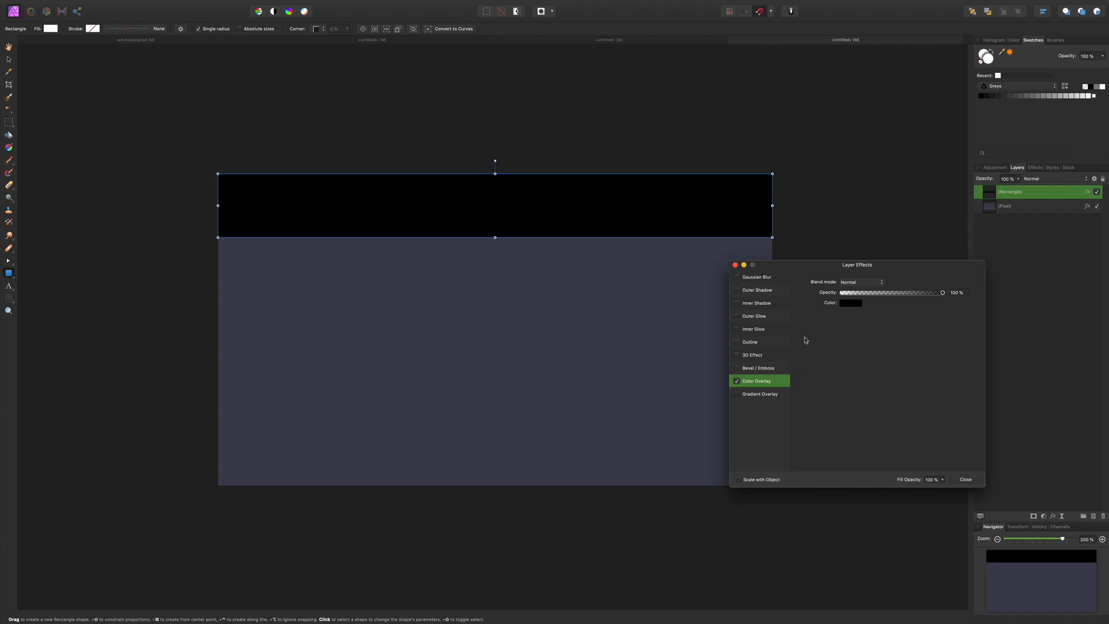
pyautogui.click(964, 481)
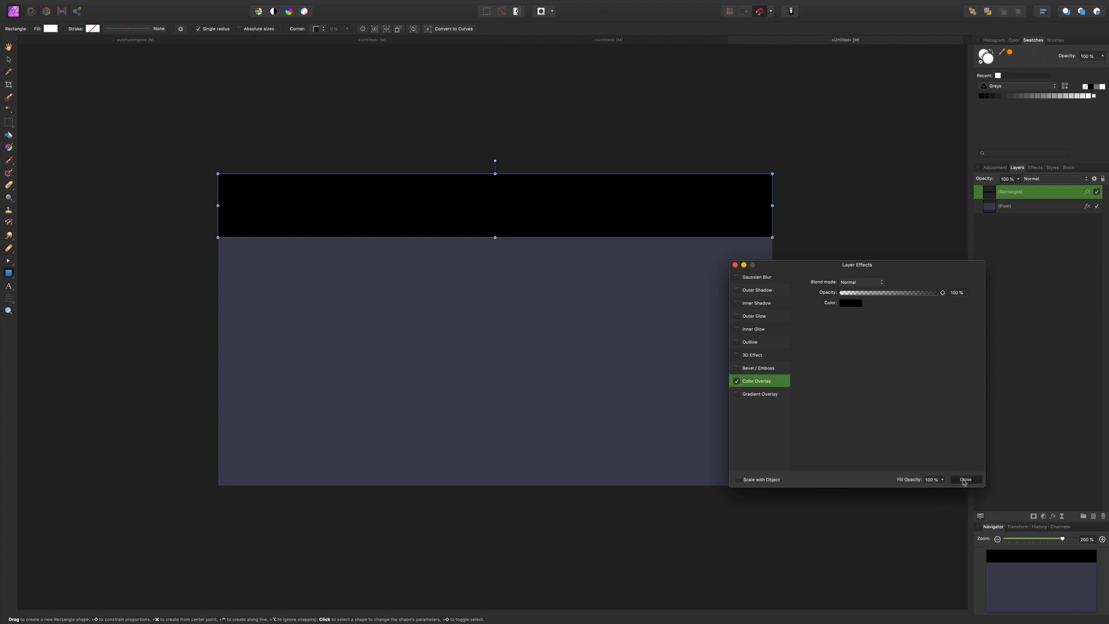
# Step: Duplicate the black band and move the copy down flush with the canvas's lower edge
pyautogui.rightClick(1037, 194)
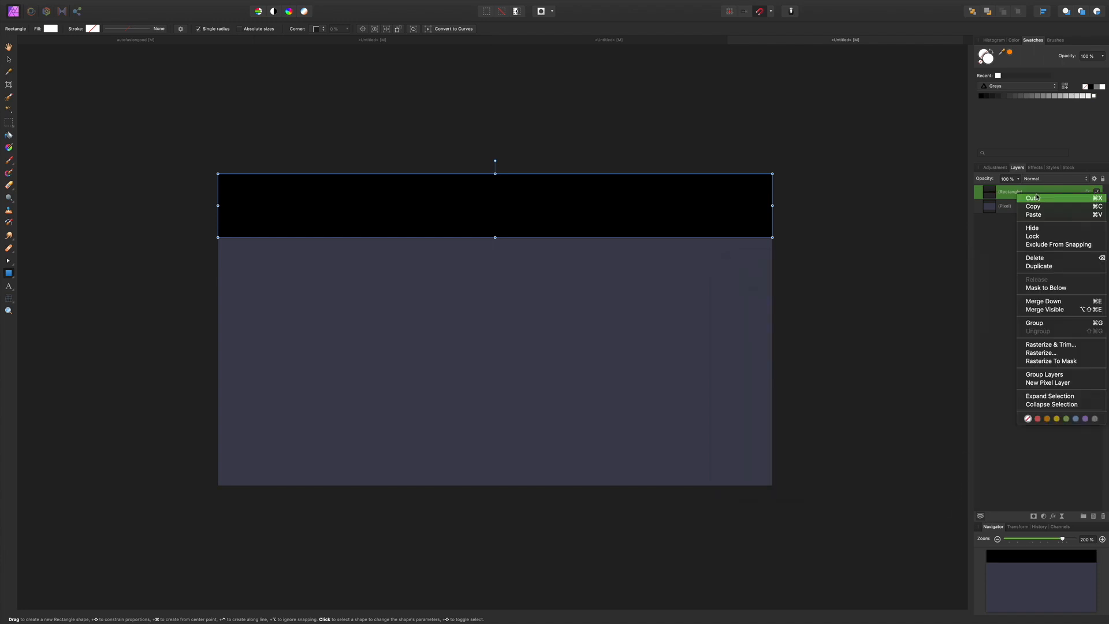
pyautogui.click(1037, 267)
pyautogui.click(8, 60)
pyautogui.moveTo(495, 219); pyautogui.dragTo(496, 460)
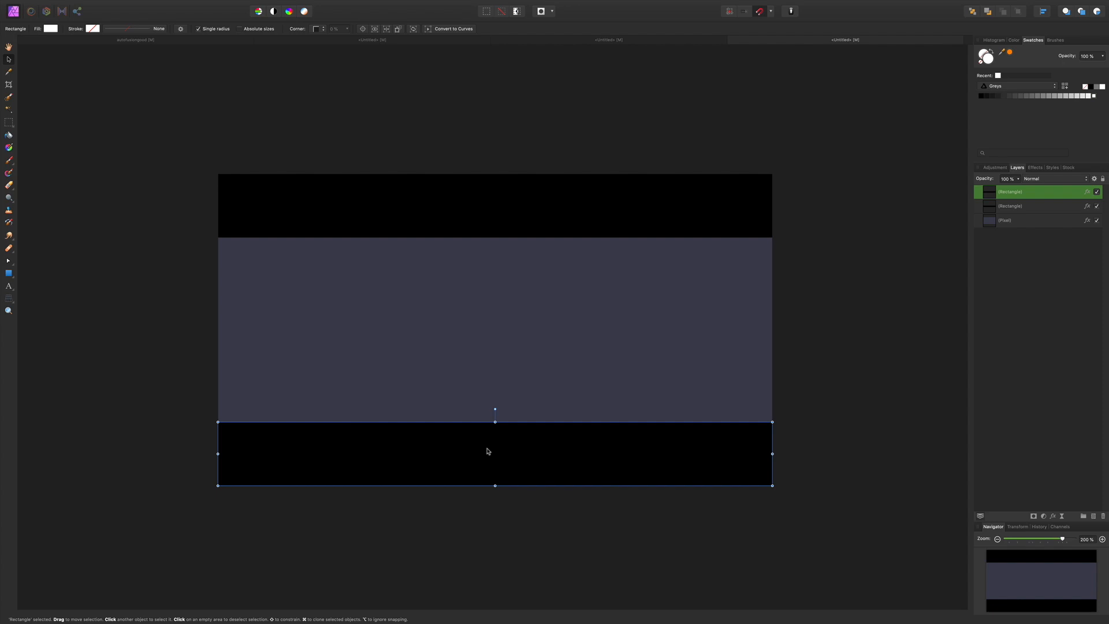
# Step: Add black Arial art text of about 44 pt reading "Auto Fusion" on the blue-grey area between the black bands
pyautogui.click(9, 293)
pyautogui.moveTo(298, 286); pyautogui.dragTo(421, 376)
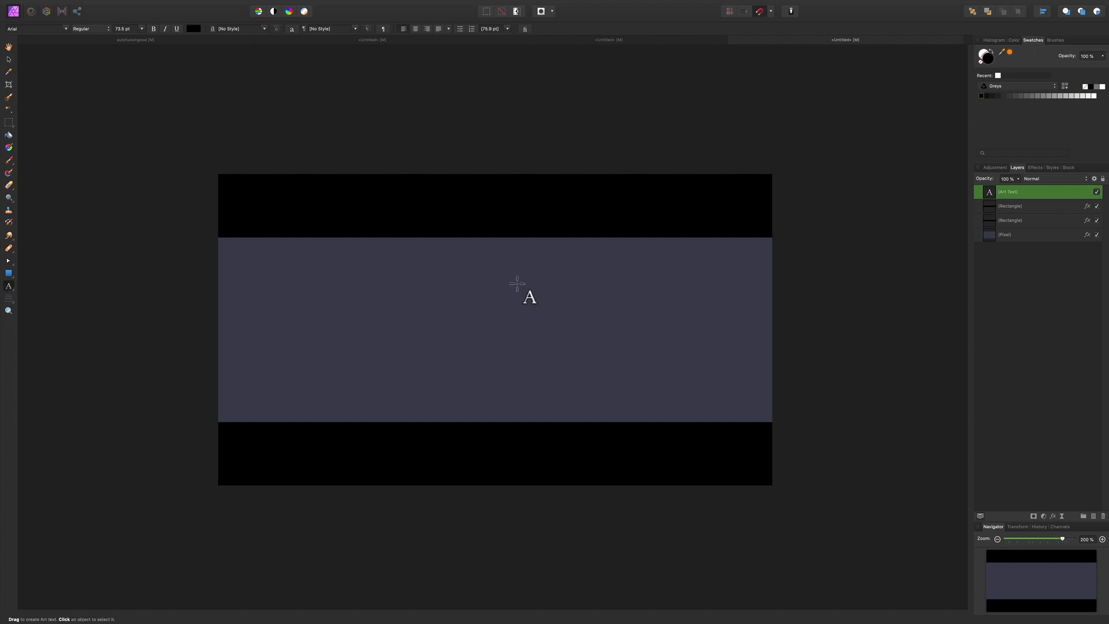
pyautogui.moveTo(358, 296); pyautogui.dragTo(417, 347)
pyautogui.write('A')
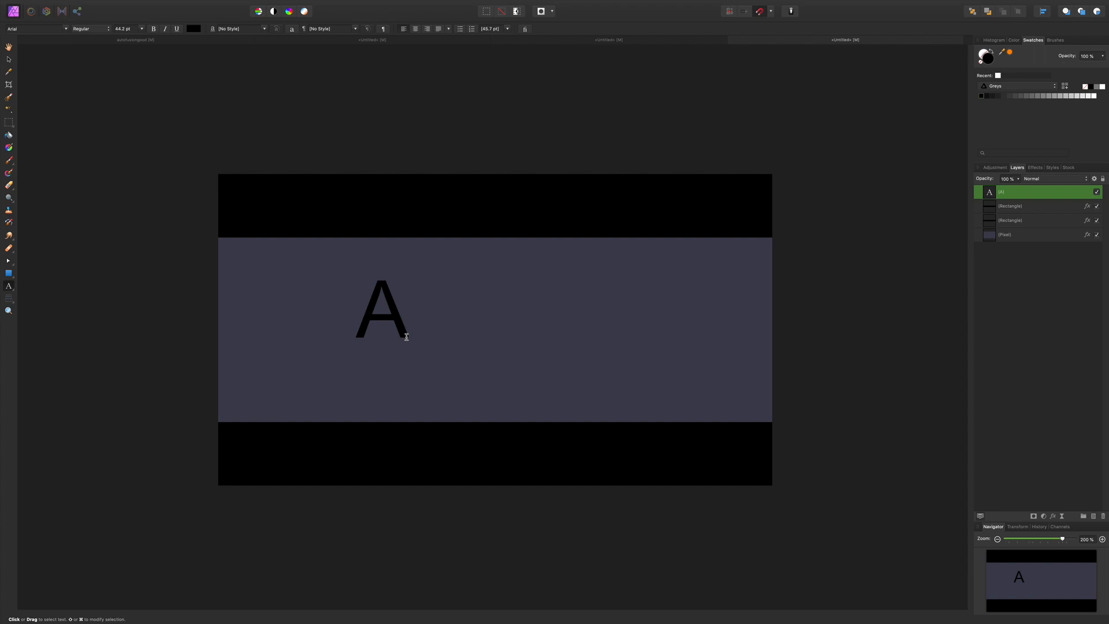
pyautogui.write('Ut')
pyautogui.write('o')
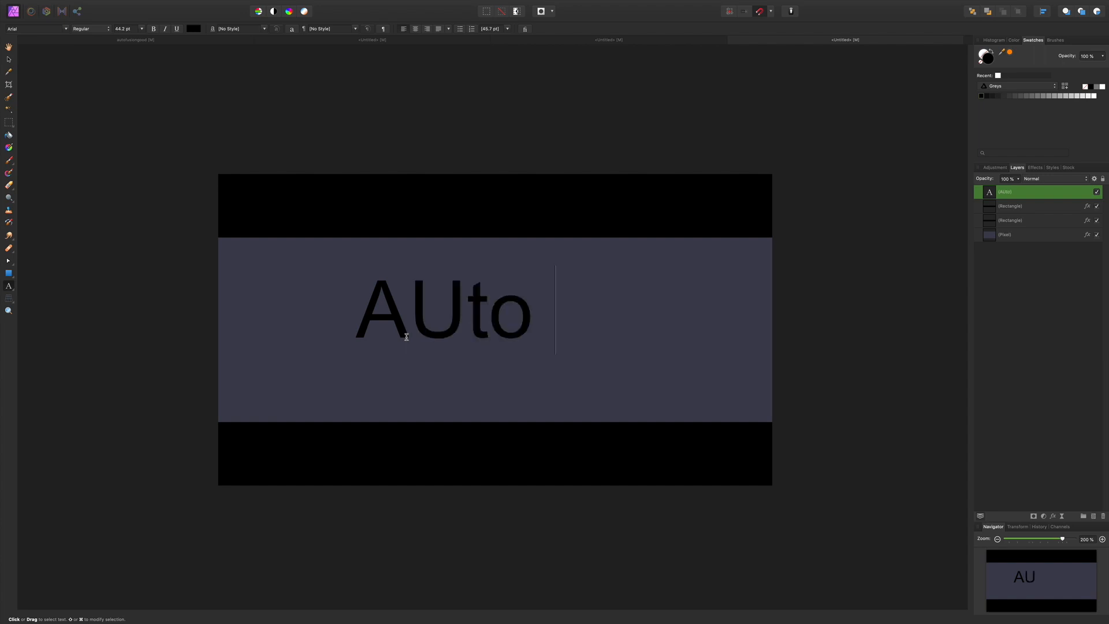
pyautogui.write(' Fu')
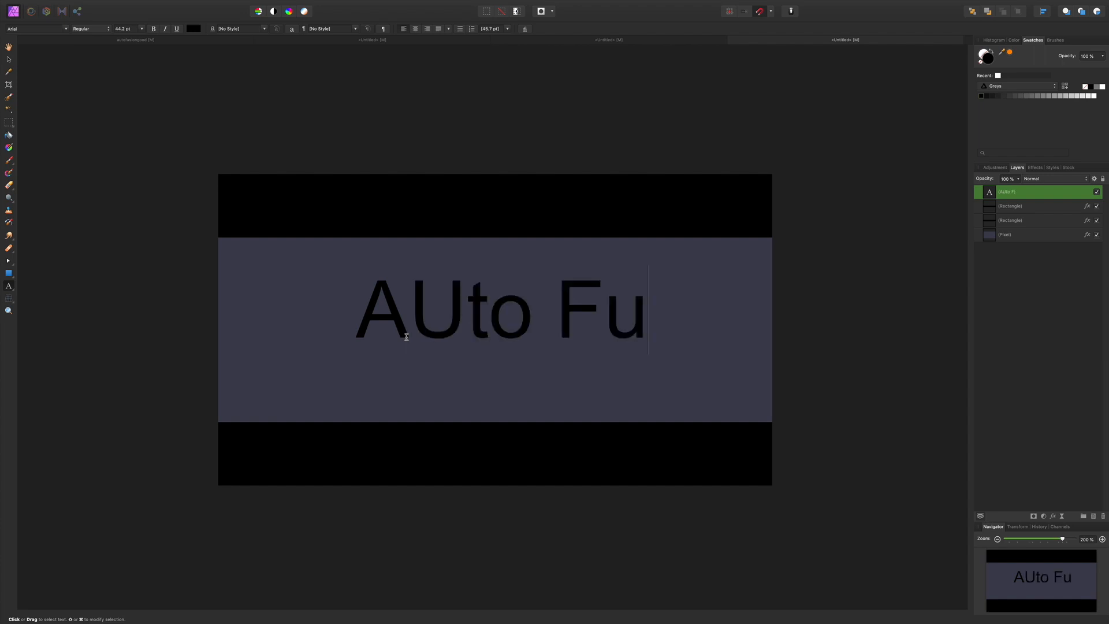
pyautogui.write('sion')
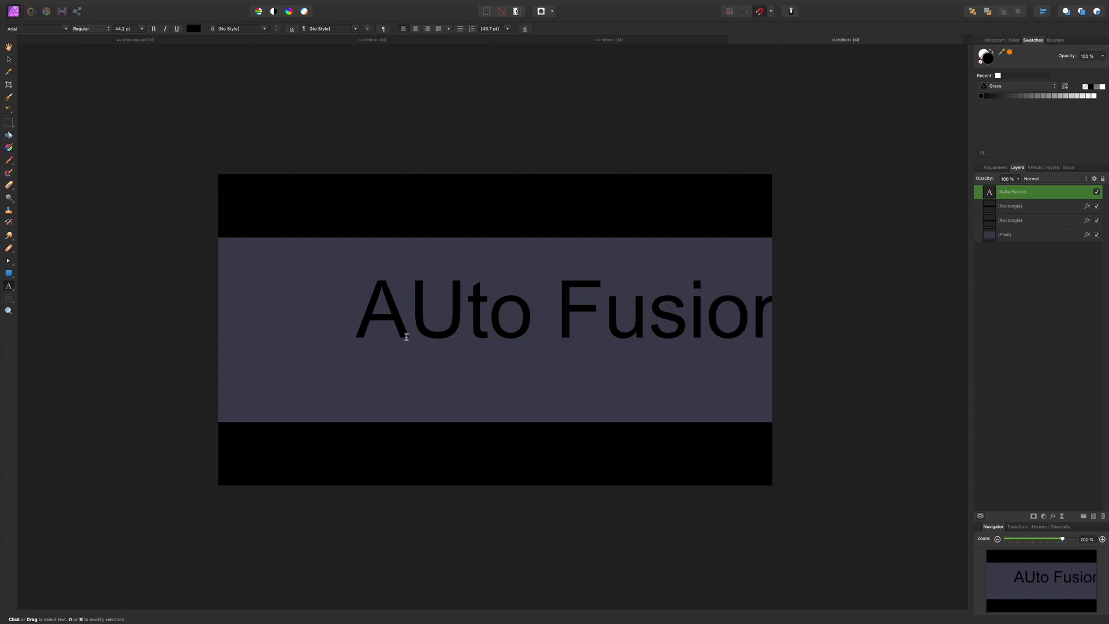
pyautogui.click(468, 314)
pyautogui.press('BackSpace')
pyautogui.write('t')
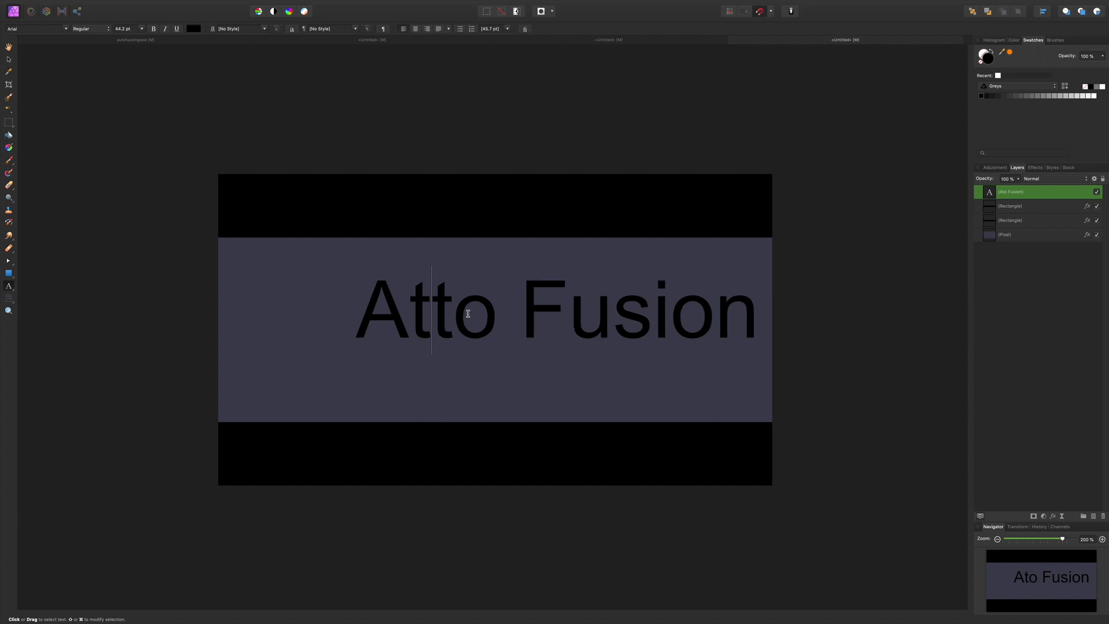
pyautogui.press('BackSpace')
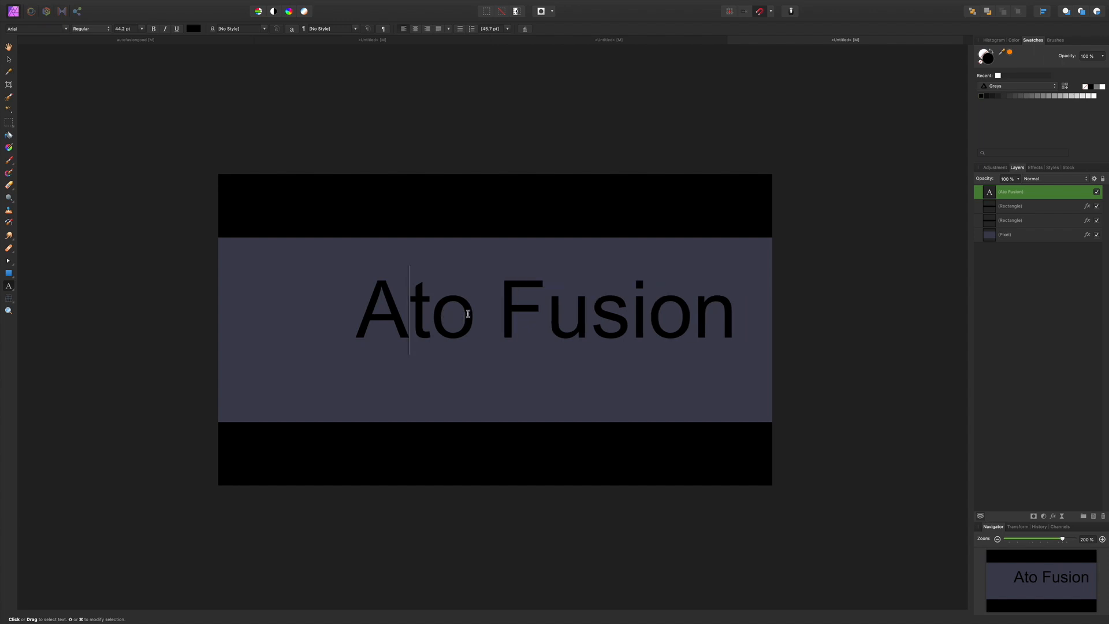
pyautogui.write('u')
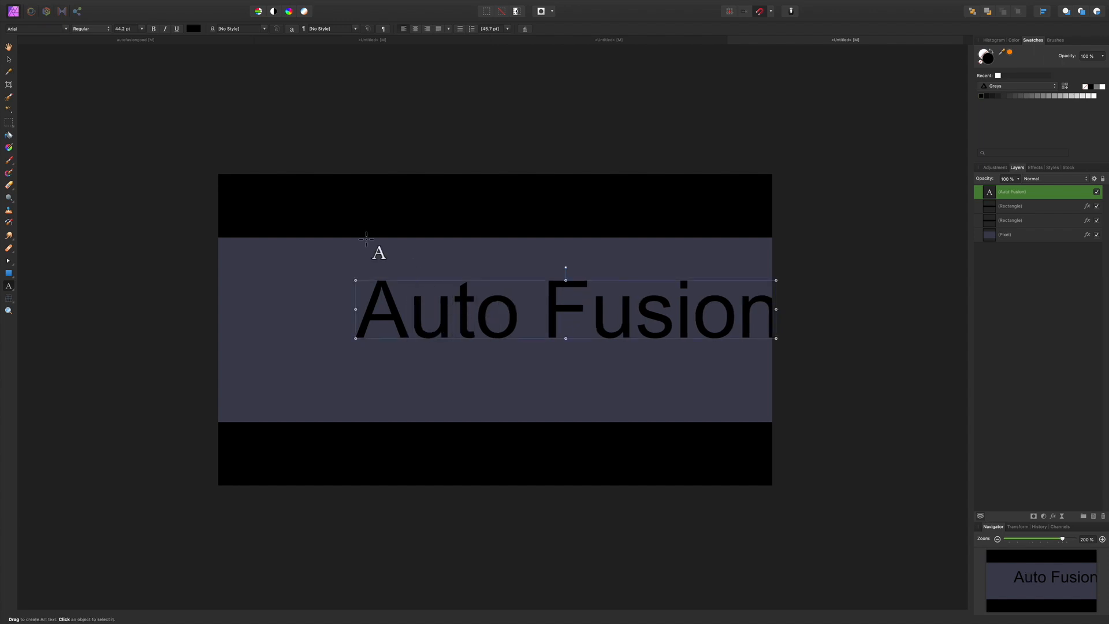
# Step: Move the "Auto Fusion" text up and to the left, just below the upper black band
pyautogui.click(9, 60)
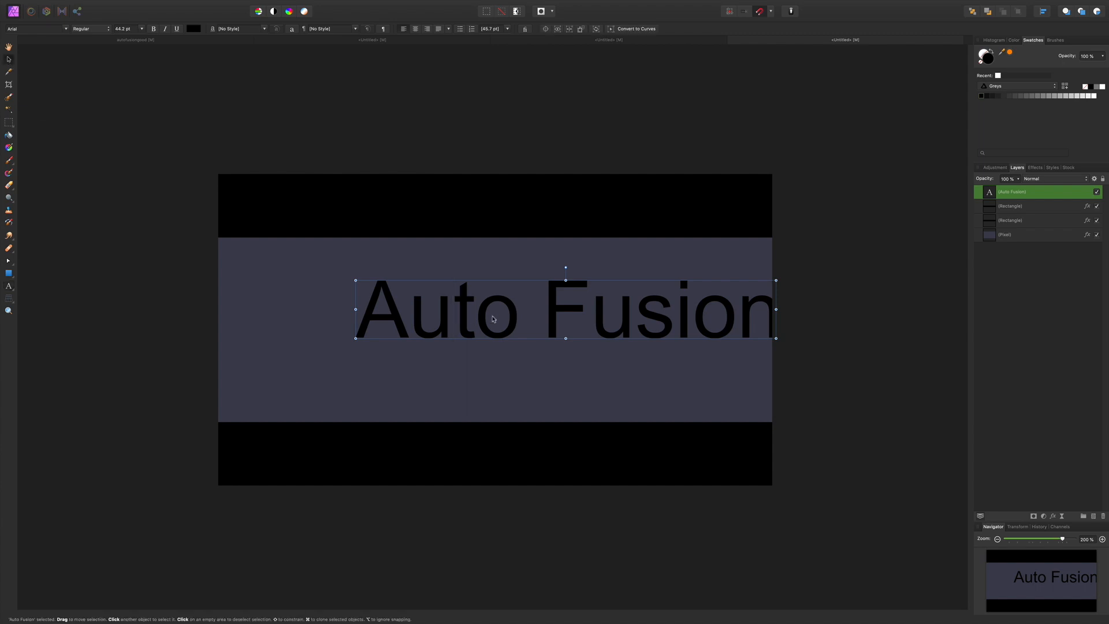
pyautogui.moveTo(524, 316); pyautogui.dragTo(436, 283)
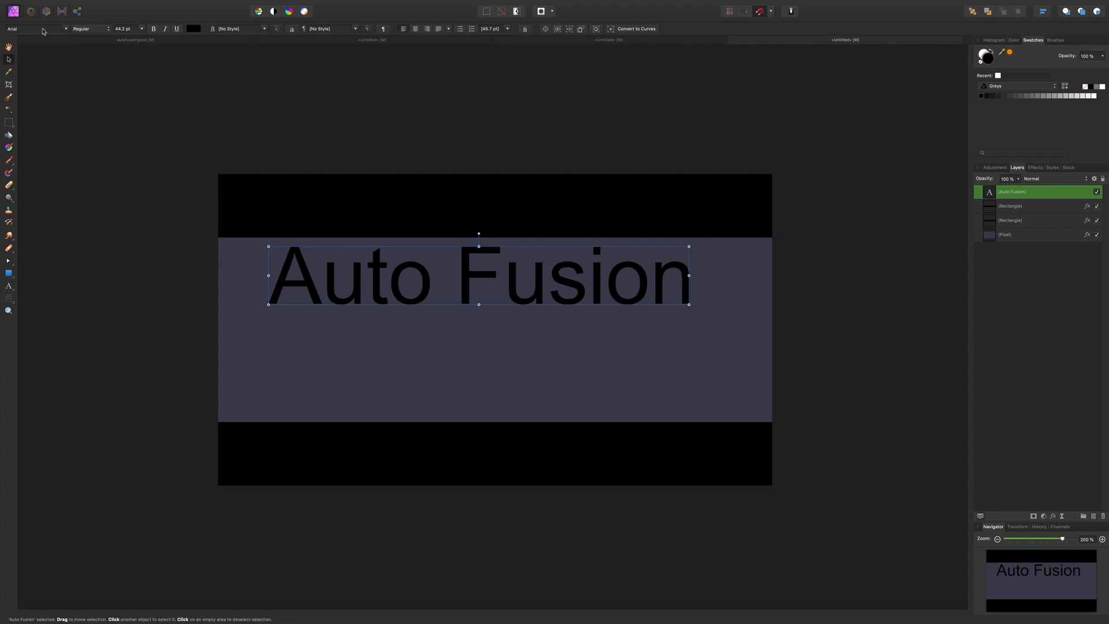
# Step: Change the font of the "Auto Fusion" text to Impact
pyautogui.click(66, 30)
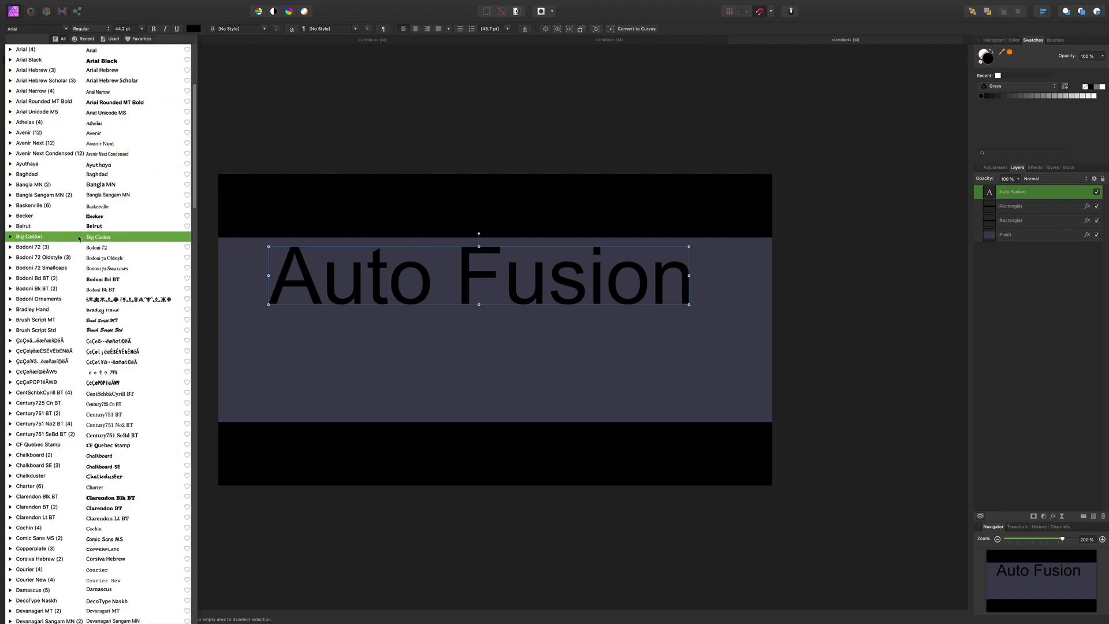
pyautogui.scroll(-3, 123, 260)
pyautogui.scroll(-10, 123, 300)
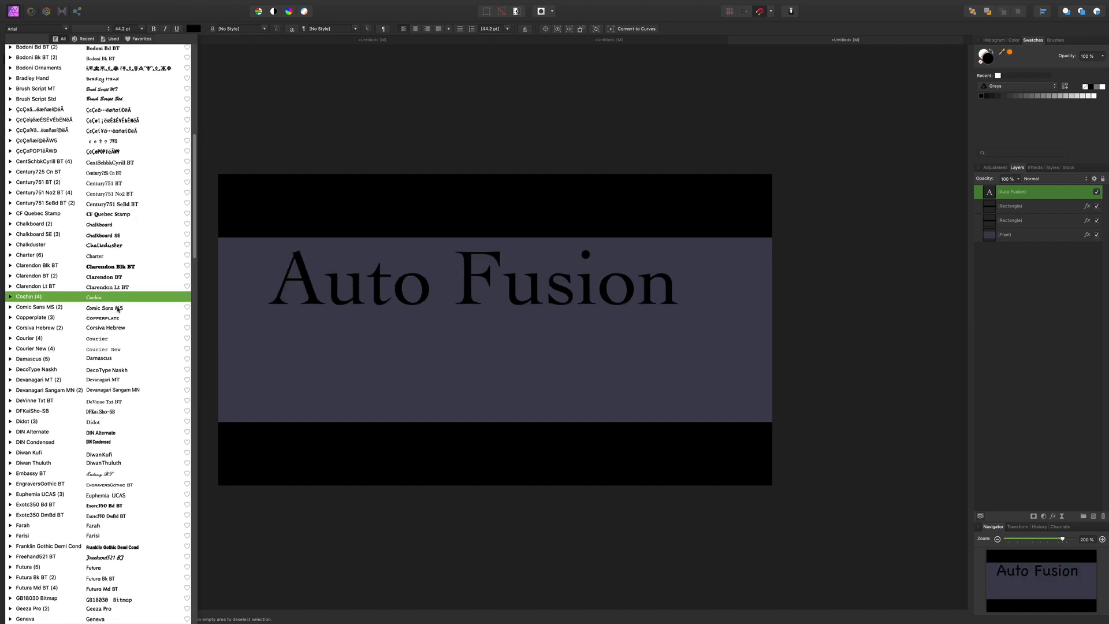
pyautogui.scroll(-9, 119, 311)
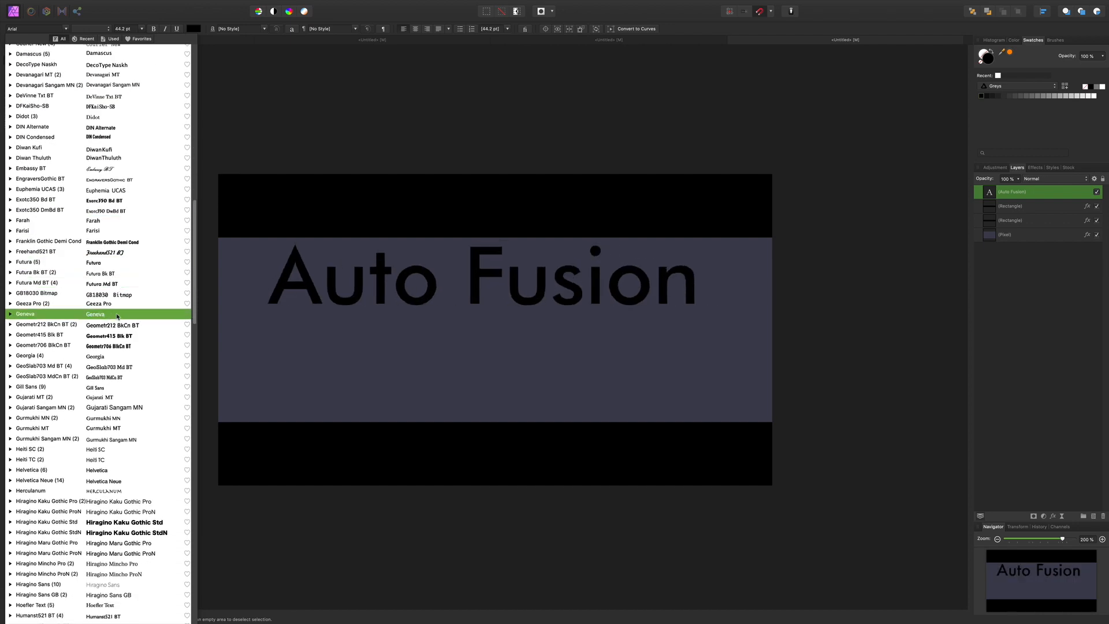
pyautogui.scroll(-1, 119, 317)
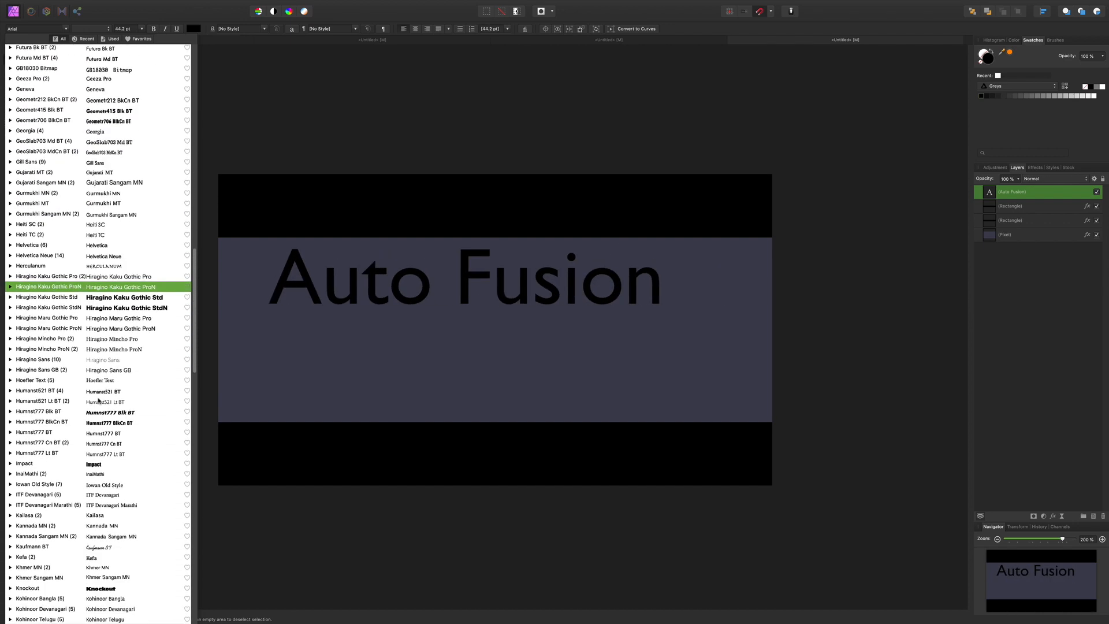
pyautogui.click(90, 465)
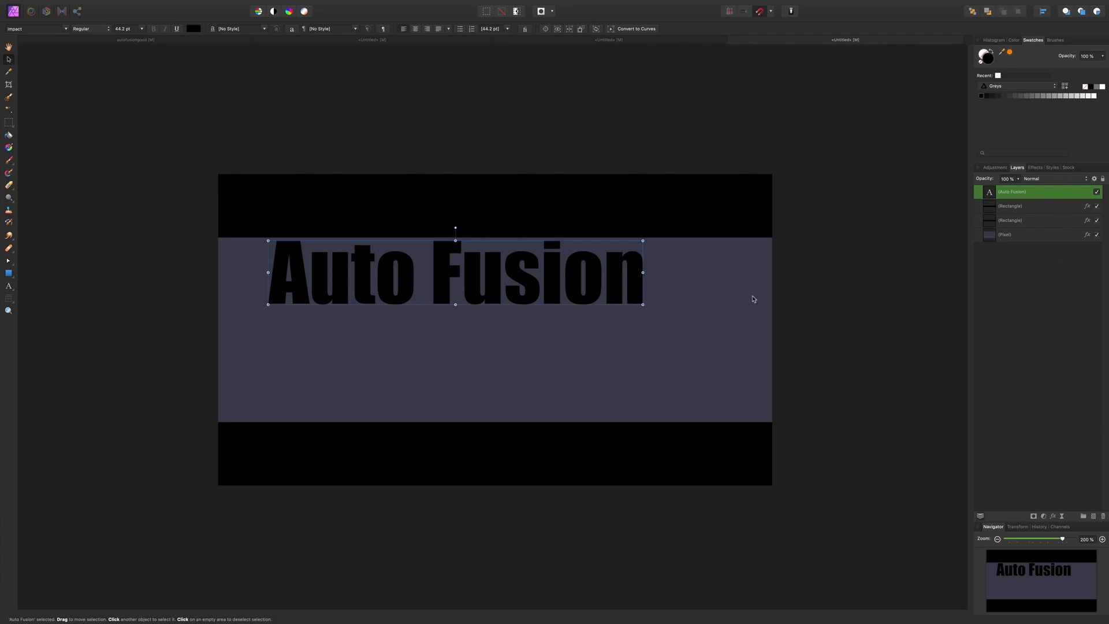
# Step: Colour only the word "Auto" in the title bright orange
pyautogui.doubleClick(426, 267)
pyautogui.moveTo(425, 267); pyautogui.dragTo(245, 287)
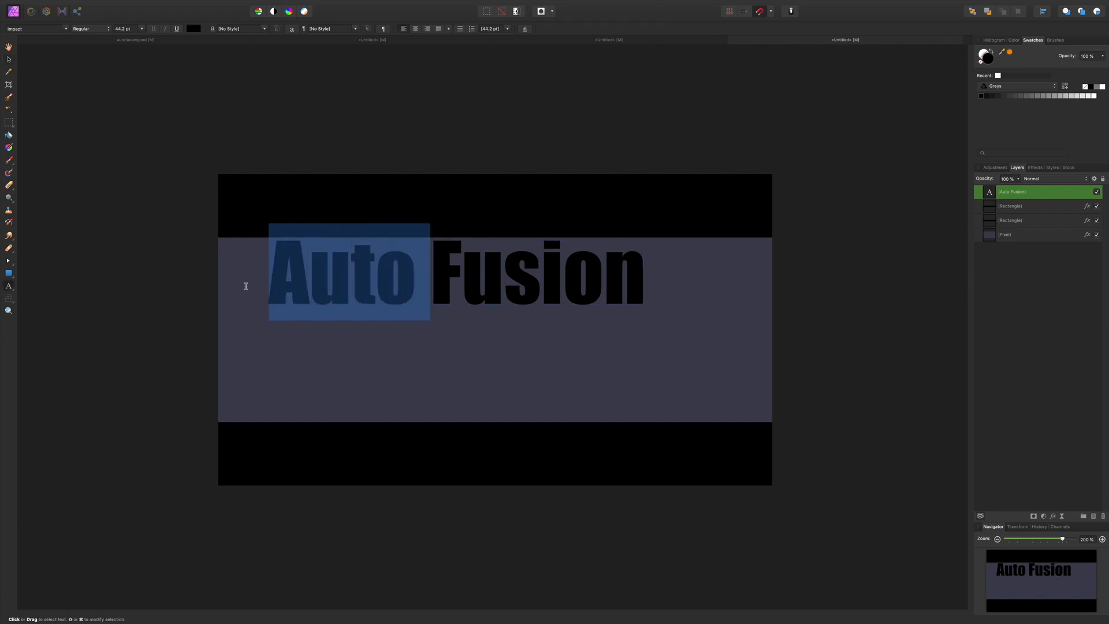
pyautogui.click(192, 29)
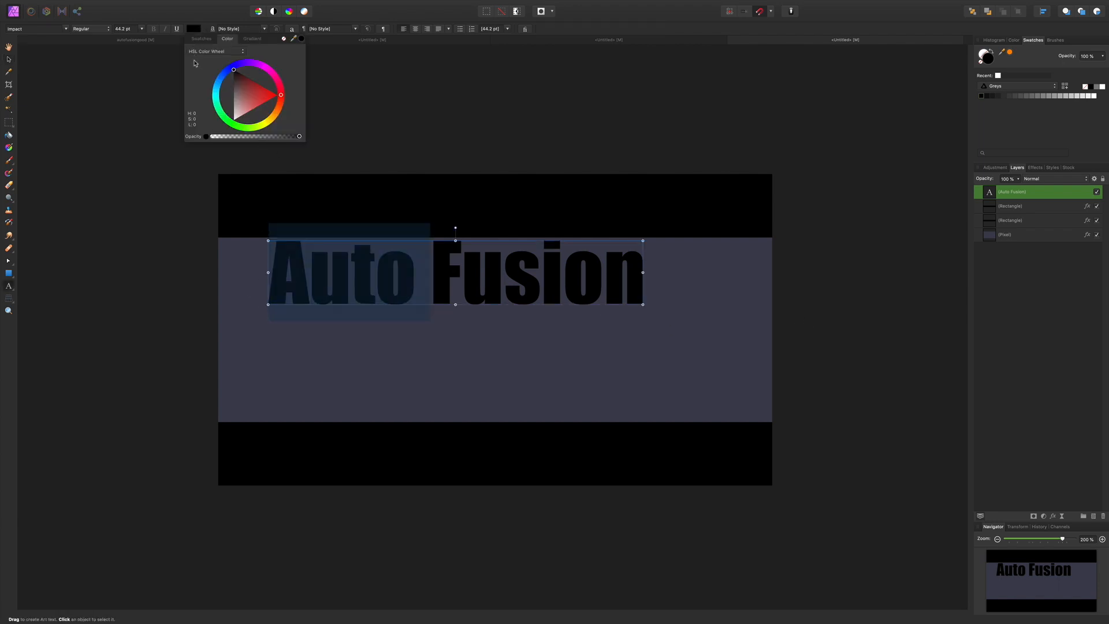
pyautogui.click(277, 114)
pyautogui.moveTo(273, 119); pyautogui.dragTo(280, 121)
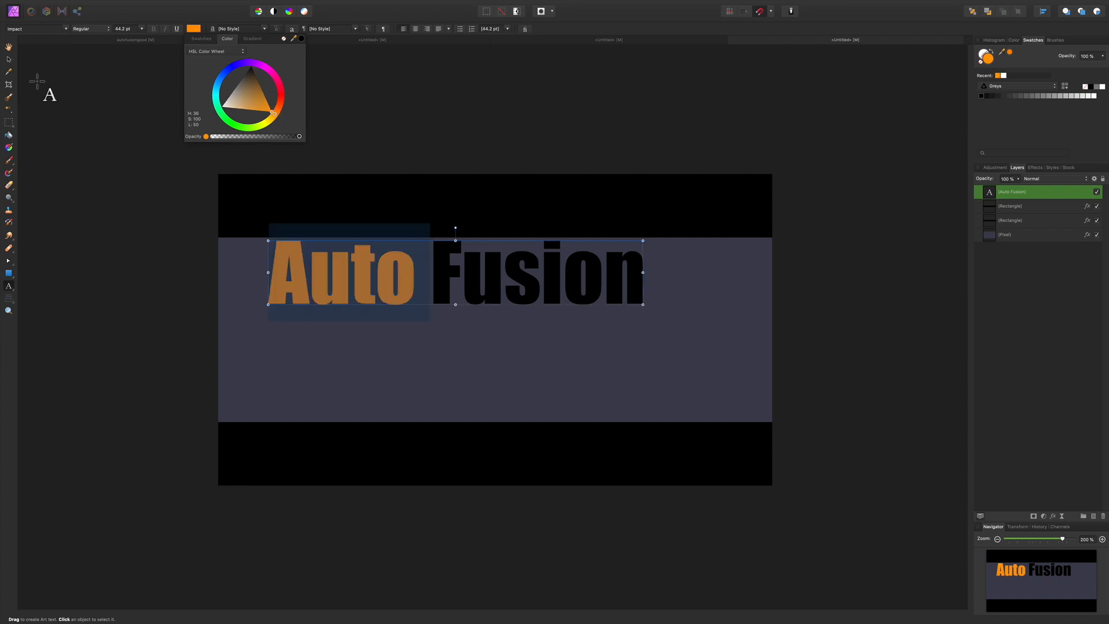
pyautogui.click(8, 61)
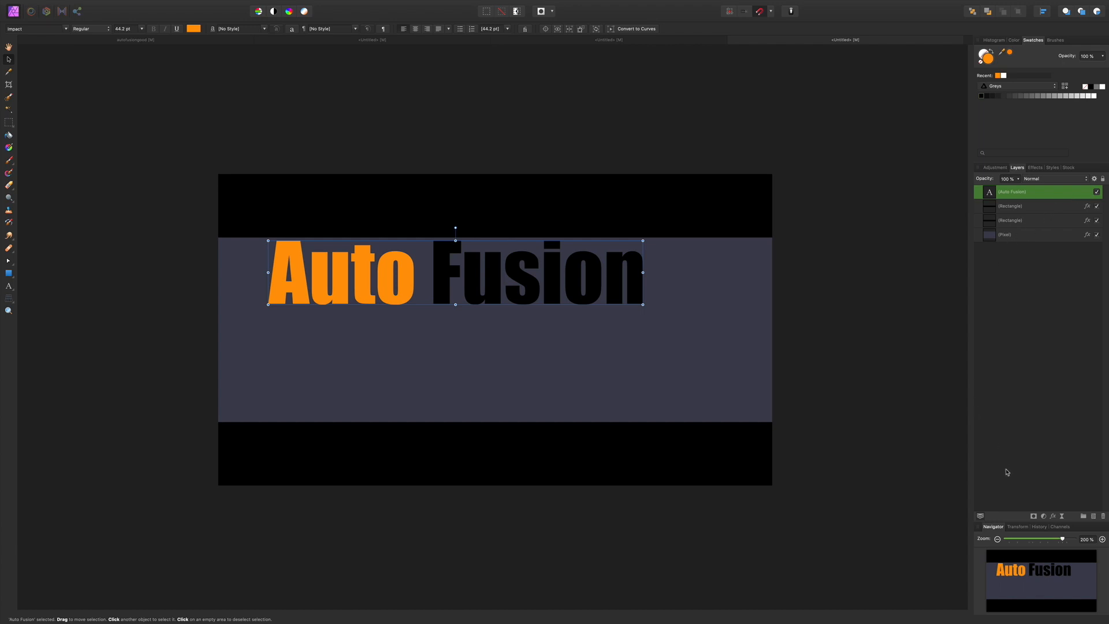
# Step: Colour the word "Fusion" in the title white
pyautogui.doubleClick(428, 274)
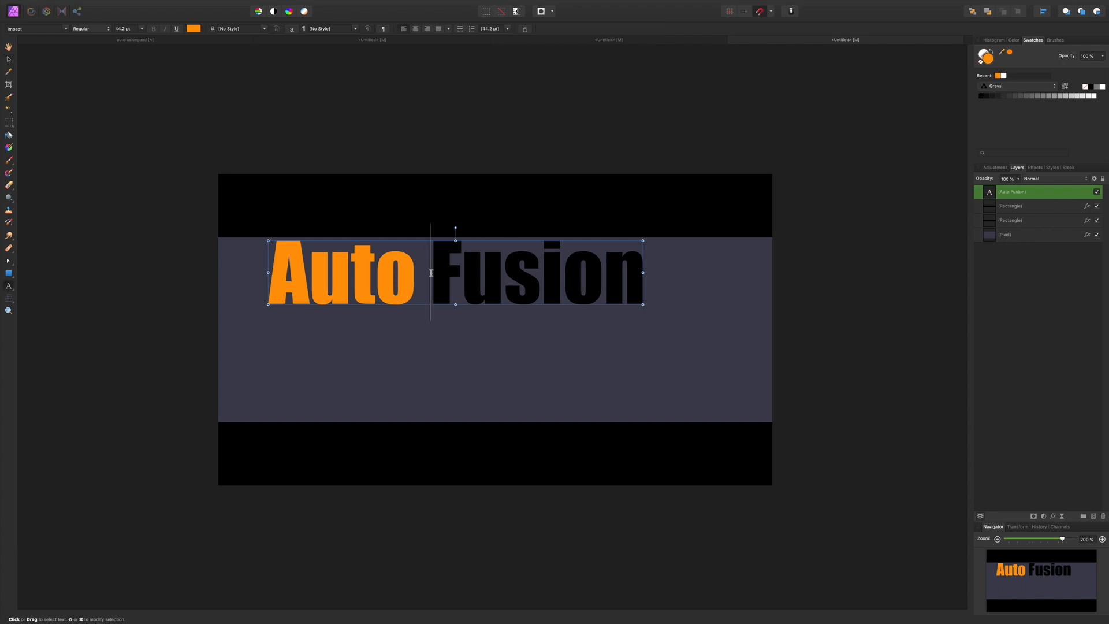
pyautogui.moveTo(428, 274); pyautogui.dragTo(646, 292)
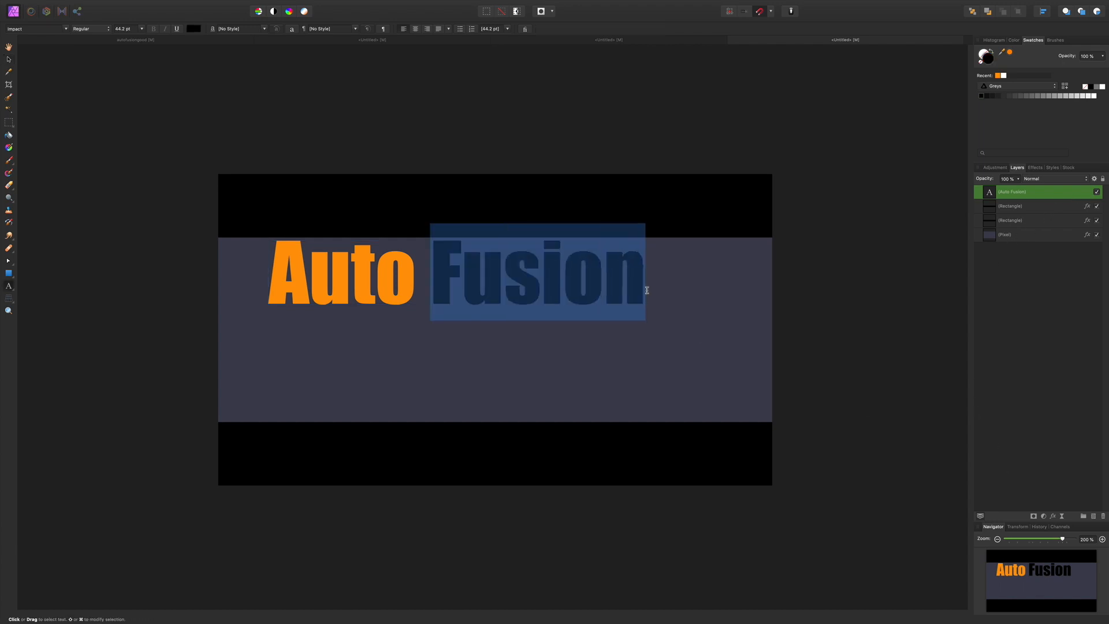
pyautogui.click(193, 29)
pyautogui.click(234, 119)
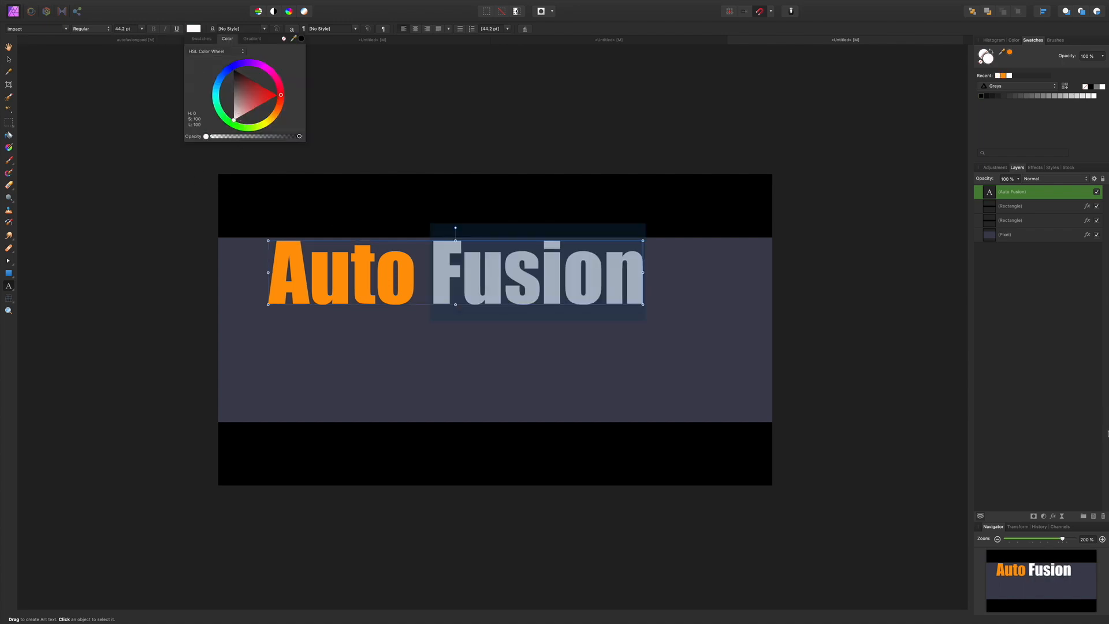
pyautogui.click(1054, 368)
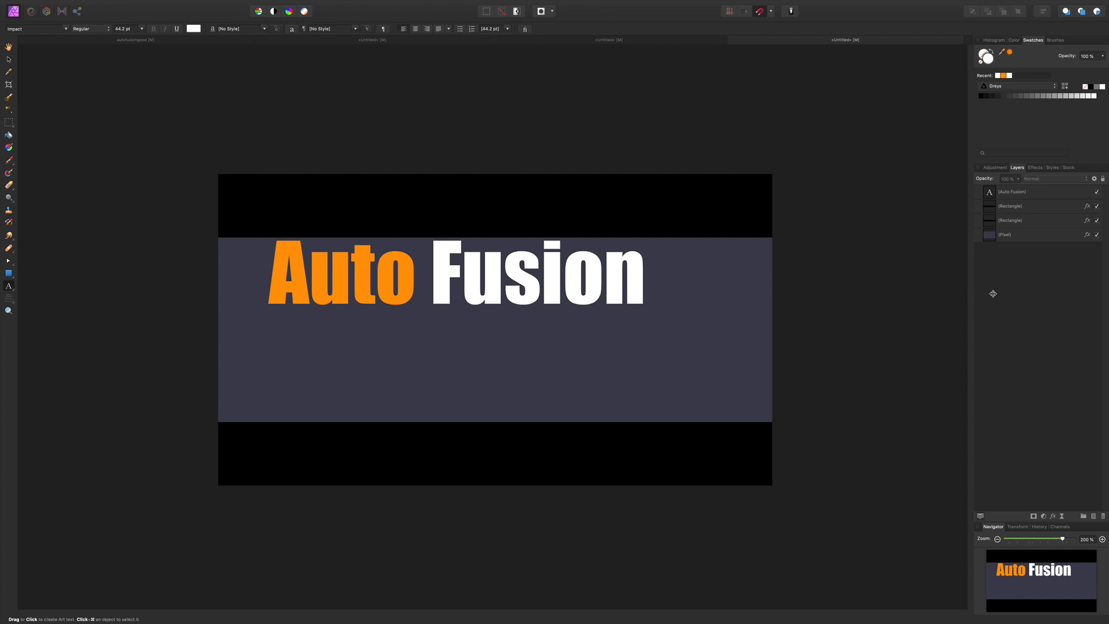
# Step: Set the colour of the word "Fusion" back to black
pyautogui.moveTo(438, 275); pyautogui.dragTo(747, 339)
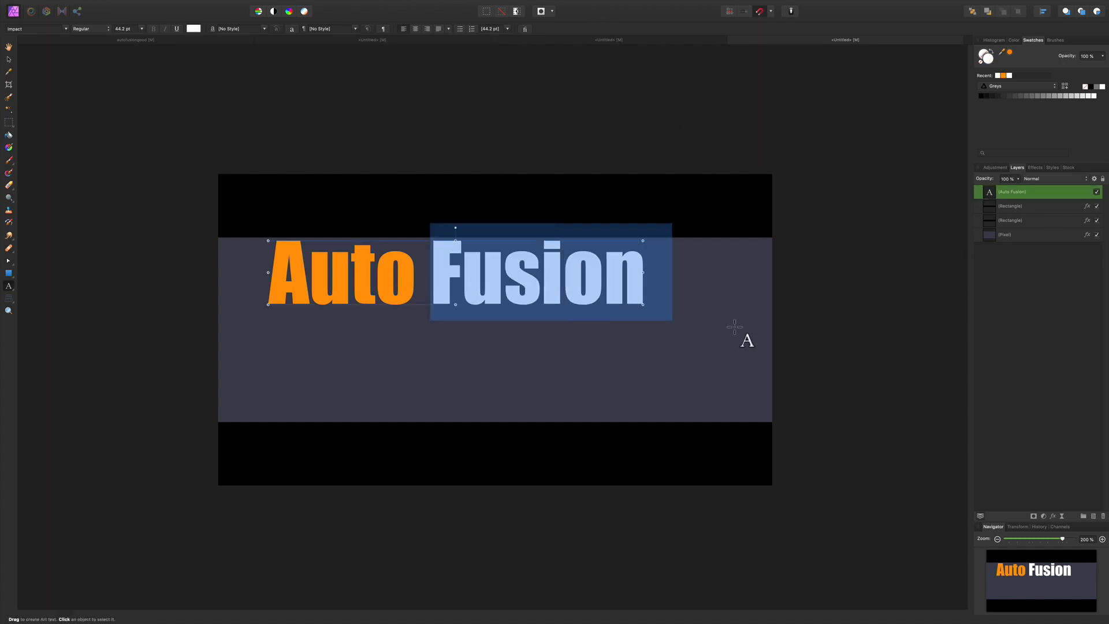
pyautogui.click(194, 29)
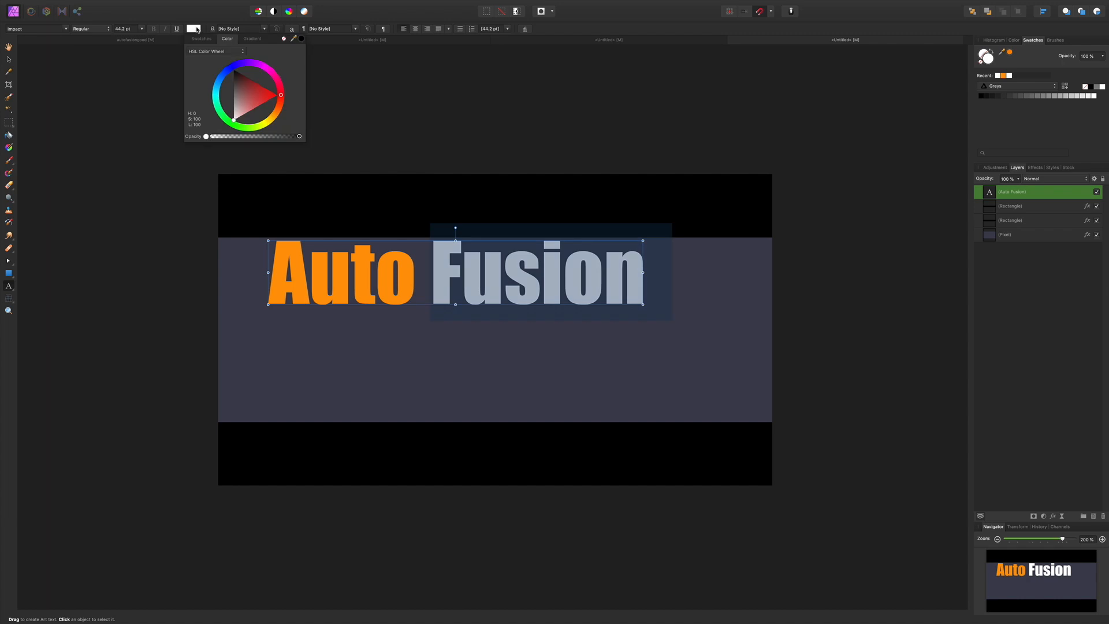
pyautogui.moveTo(231, 88); pyautogui.dragTo(230, 67)
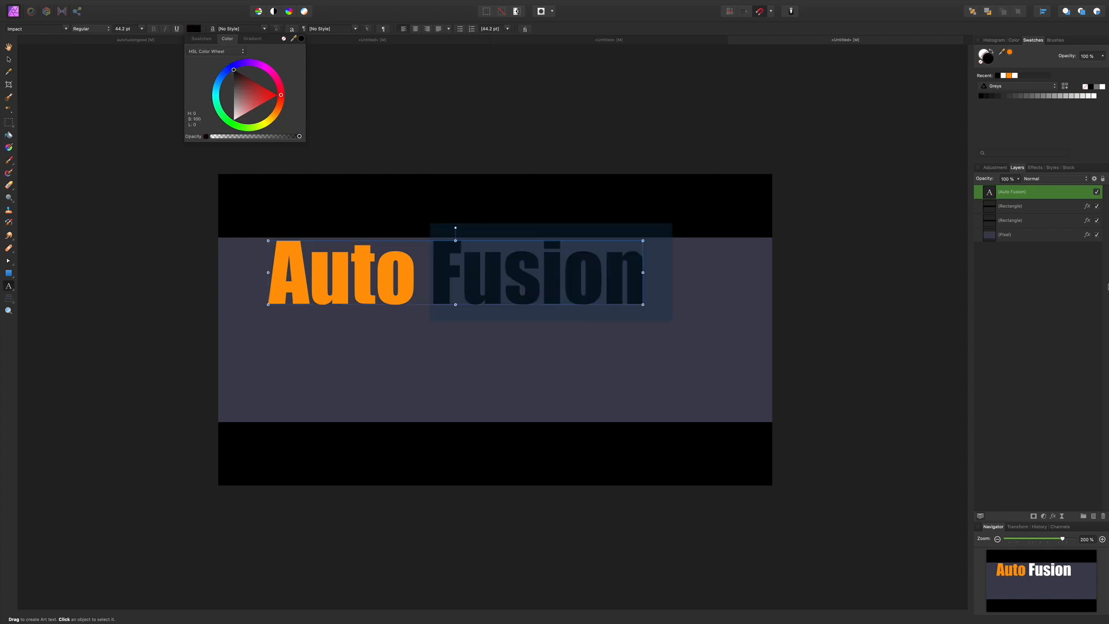
# Step: Add a solid white Outline effect to the "Auto Fusion" text layer, aligned outside, with a radius of about 3.9 px
pyautogui.click(1067, 196)
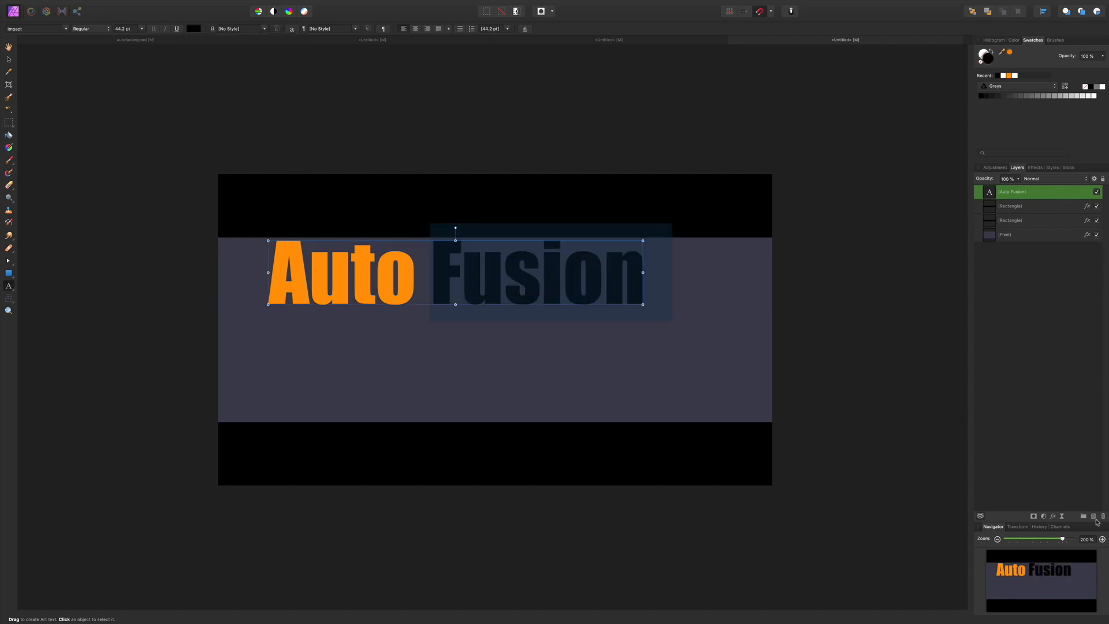
pyautogui.click(1054, 516)
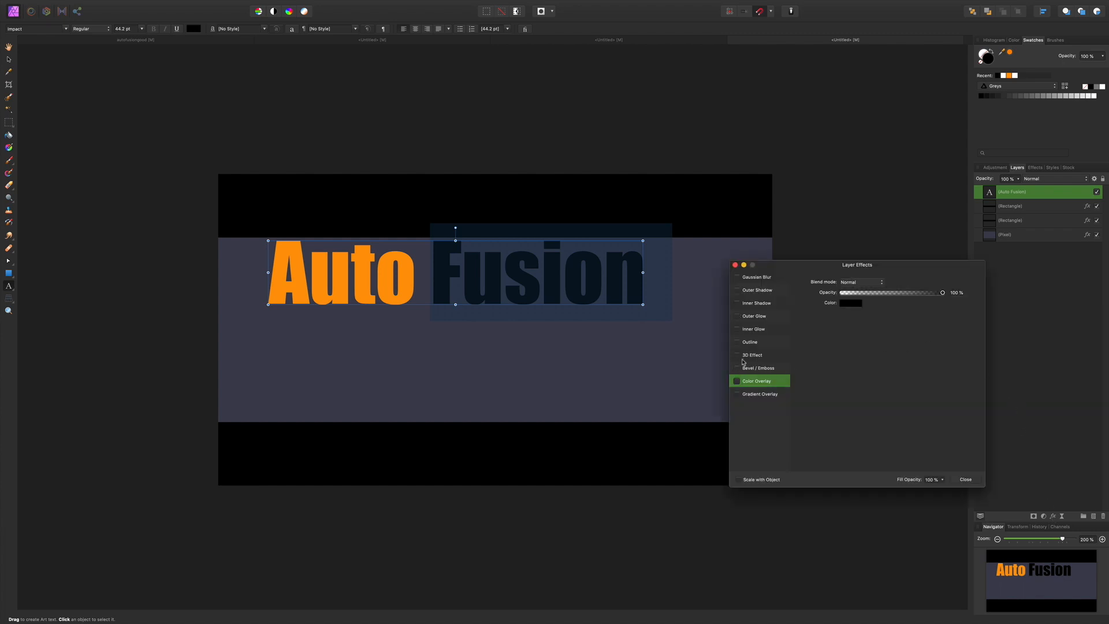
pyautogui.click(737, 342)
pyautogui.click(763, 345)
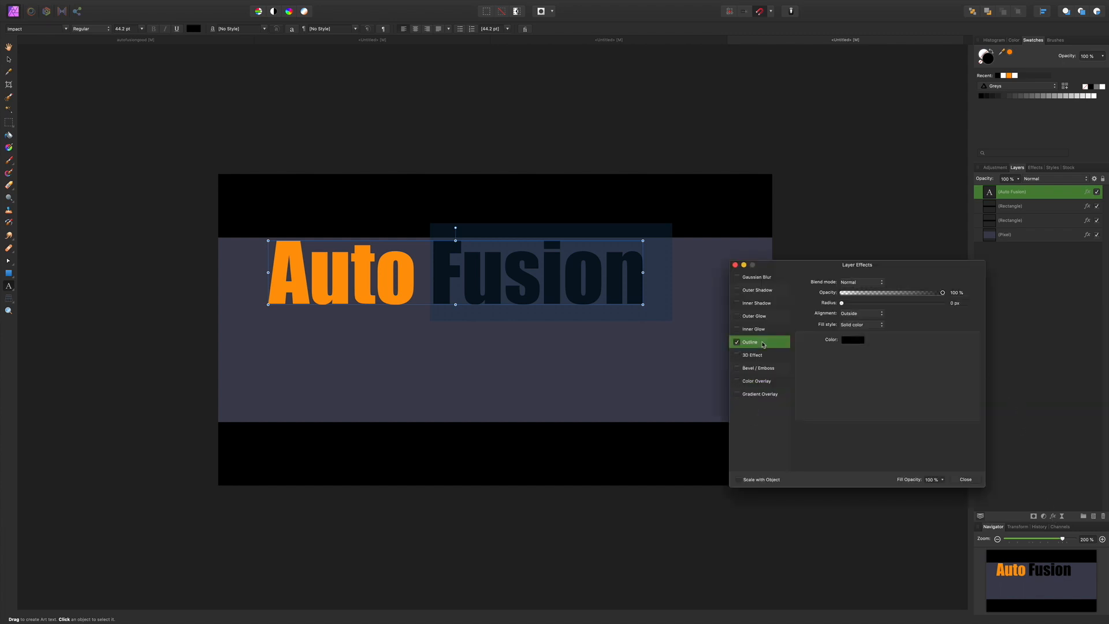
pyautogui.click(853, 340)
pyautogui.moveTo(879, 419); pyautogui.dragTo(871, 440)
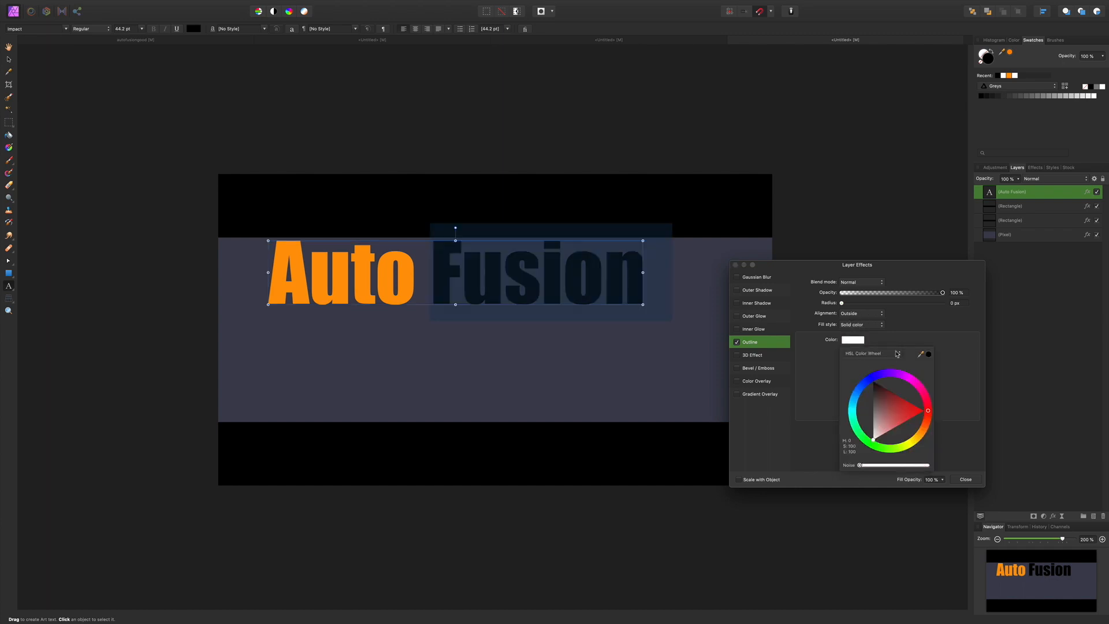
pyautogui.click(907, 339)
pyautogui.moveTo(842, 306); pyautogui.dragTo(870, 318)
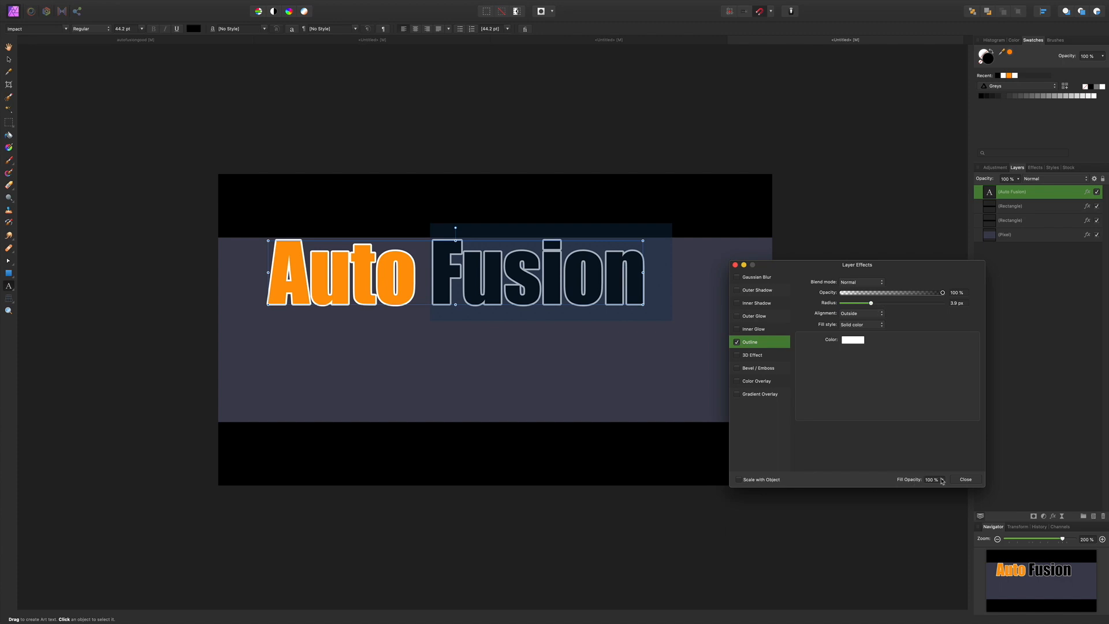
pyautogui.click(970, 479)
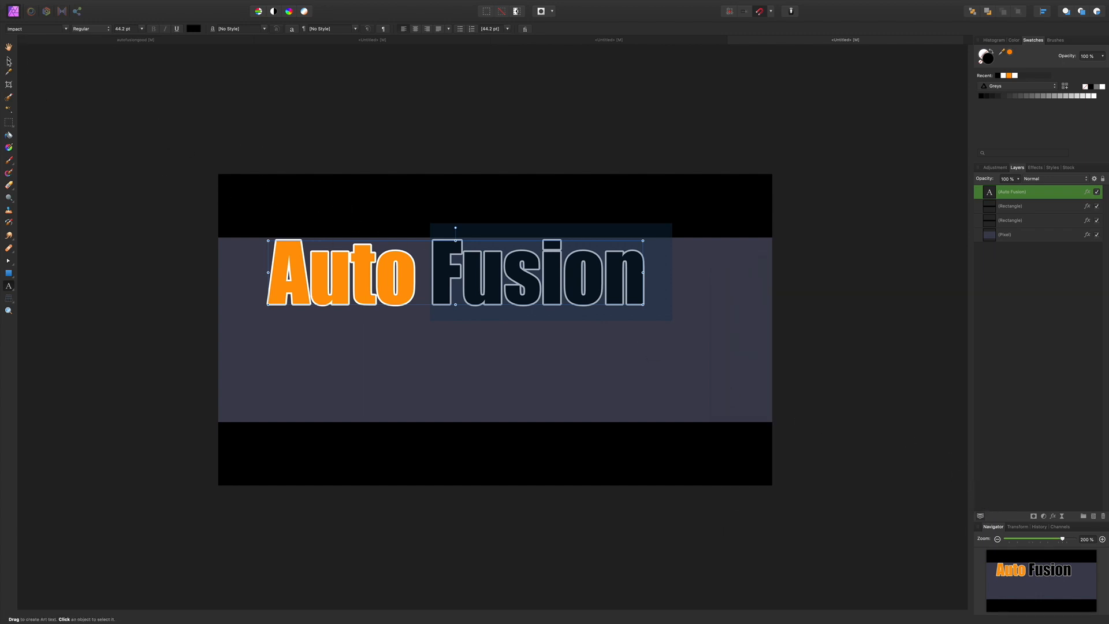
# Step: Shear the "Auto Fusion" text so it slants to the right, and place a duplicate of it directly below the original
pyautogui.click(9, 59)
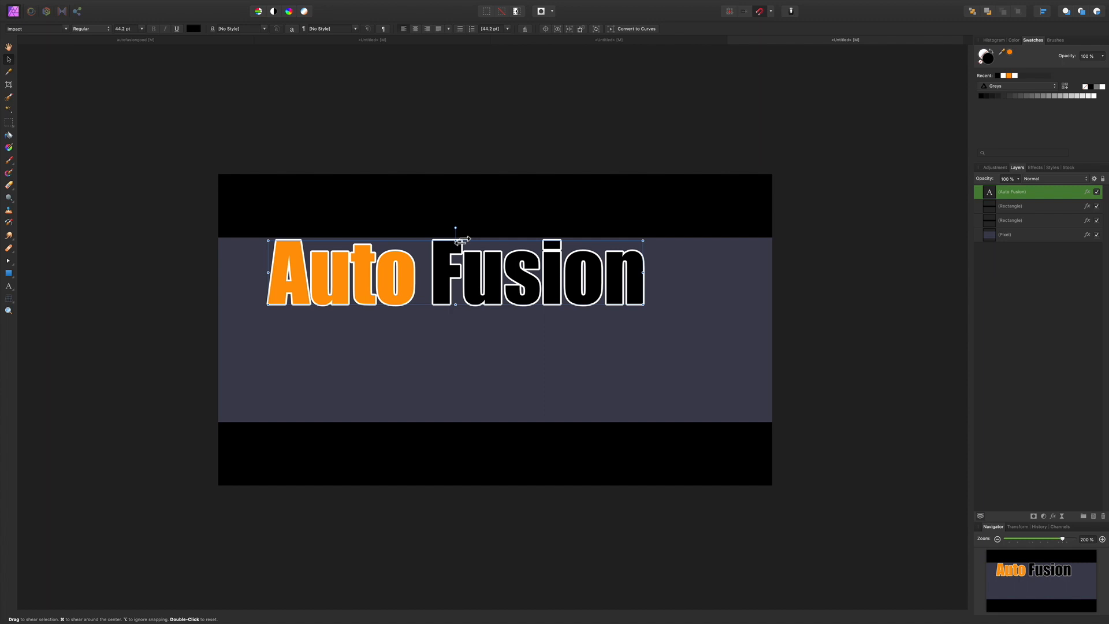
pyautogui.moveTo(461, 240); pyautogui.dragTo(490, 240)
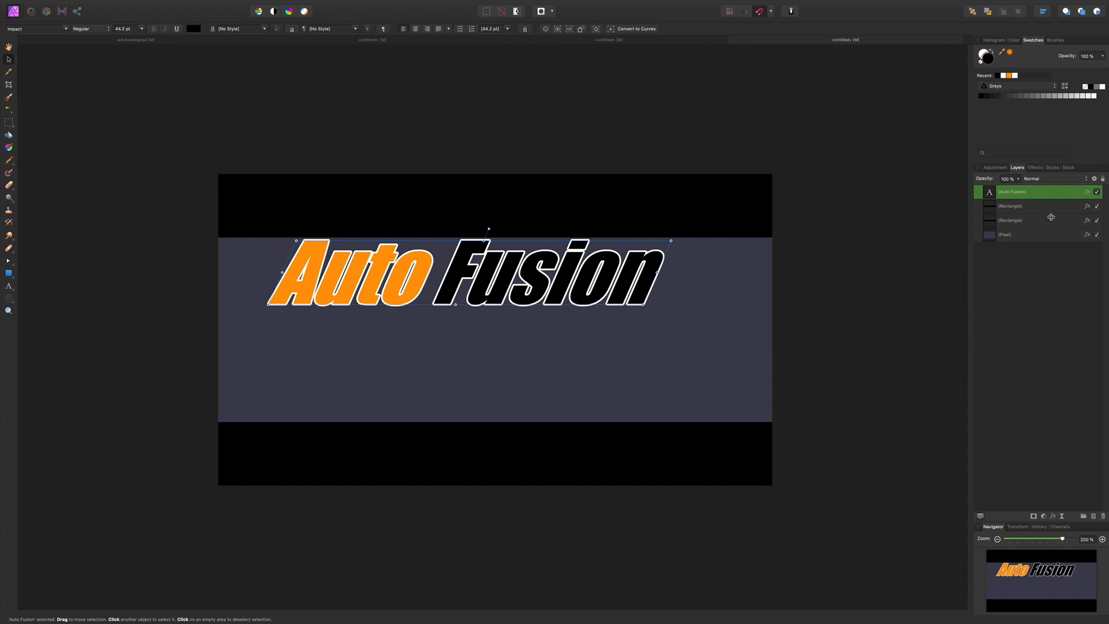
pyautogui.rightClick(1042, 191)
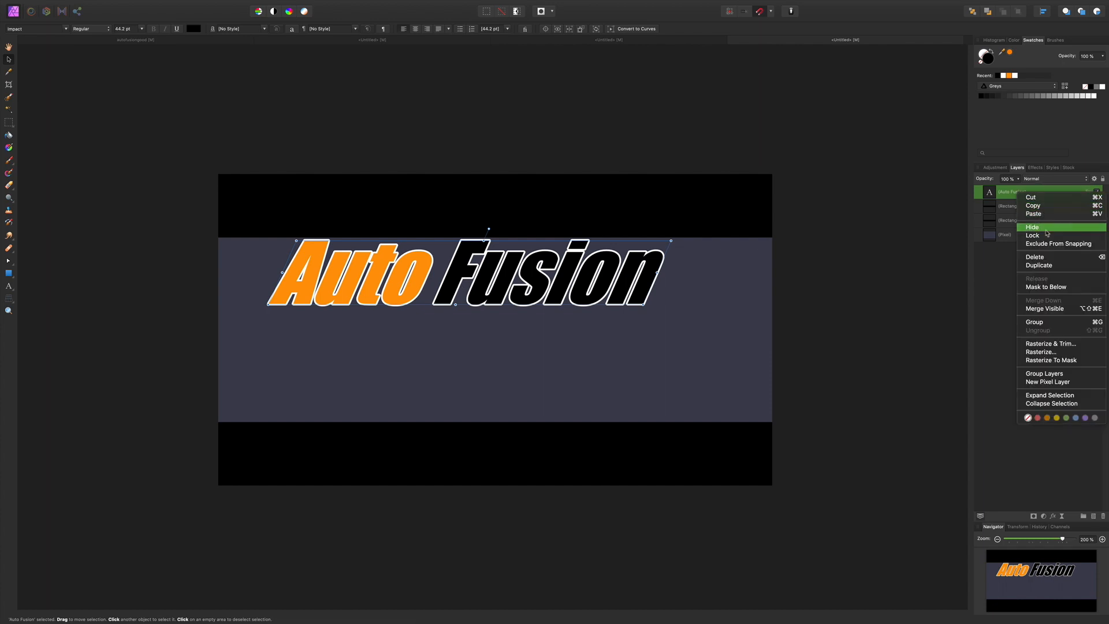
pyautogui.click(1046, 269)
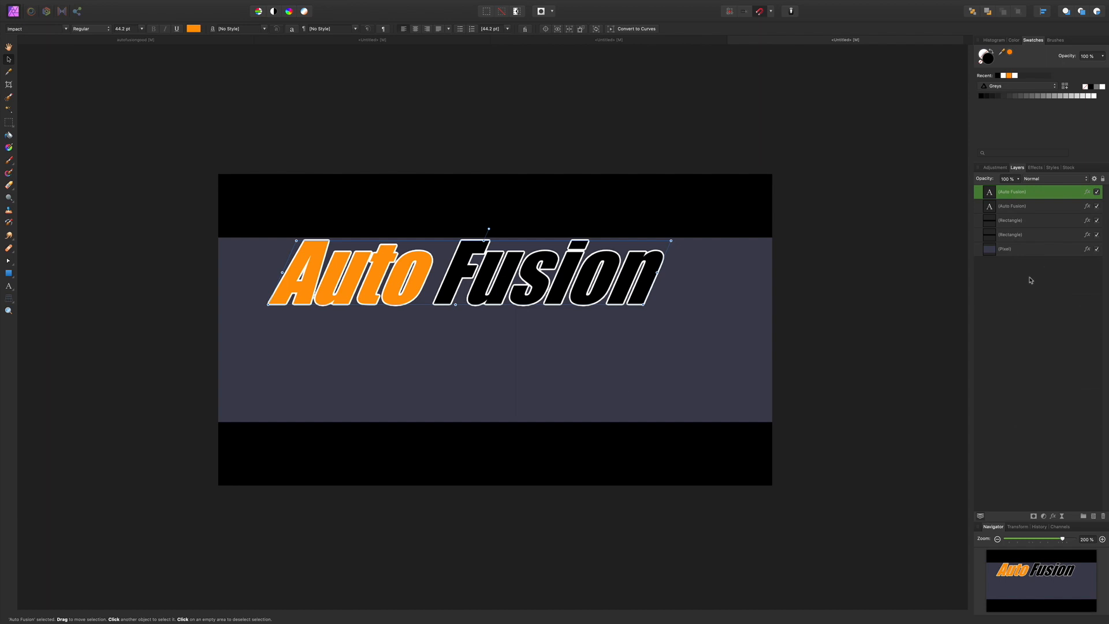
pyautogui.moveTo(458, 285); pyautogui.dragTo(445, 354)
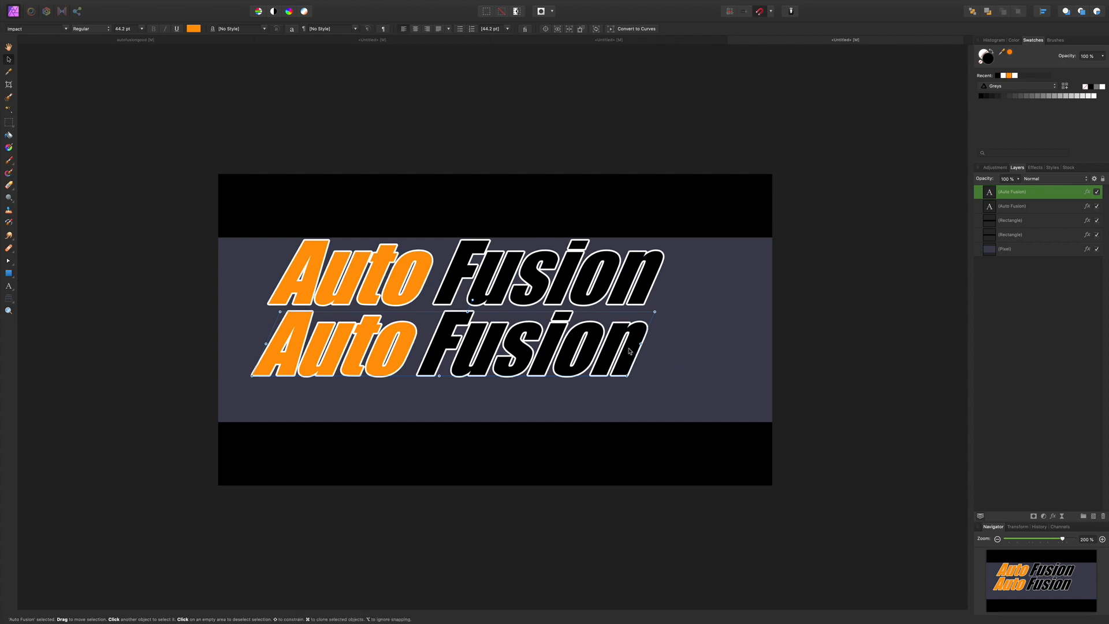
# Step: Delete the wording of the lower "Auto Fusion" duplicate, and check the finished example thumbnail in the other document for its second text line
pyautogui.press('t')
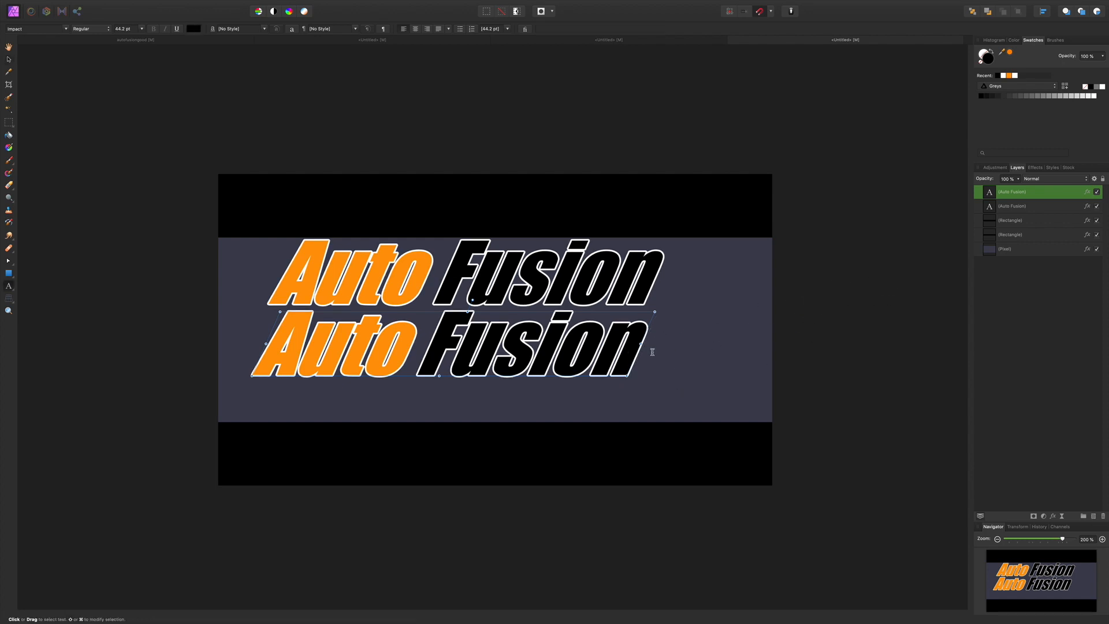
pyautogui.moveTo(640, 345); pyautogui.dragTo(106, 397)
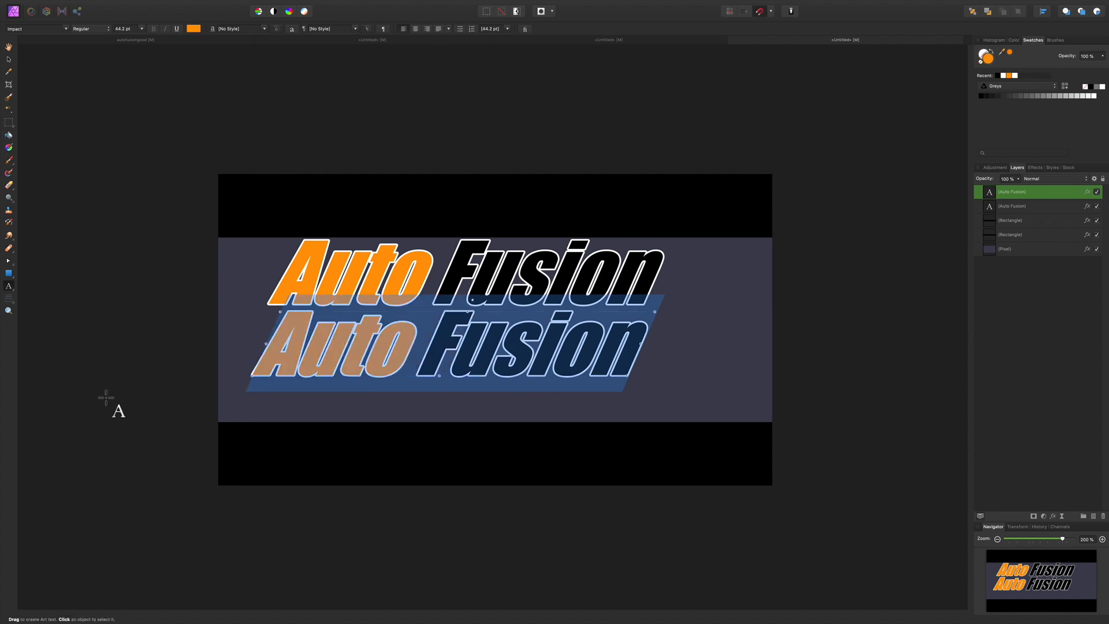
pyautogui.press('BackSpace')
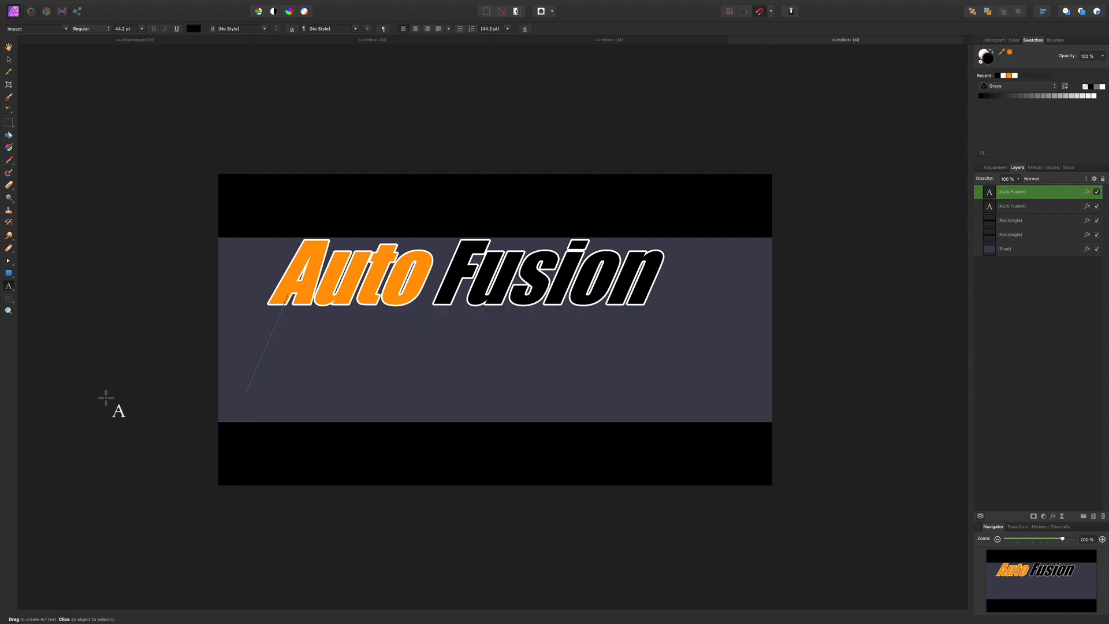
pyautogui.click(220, 42)
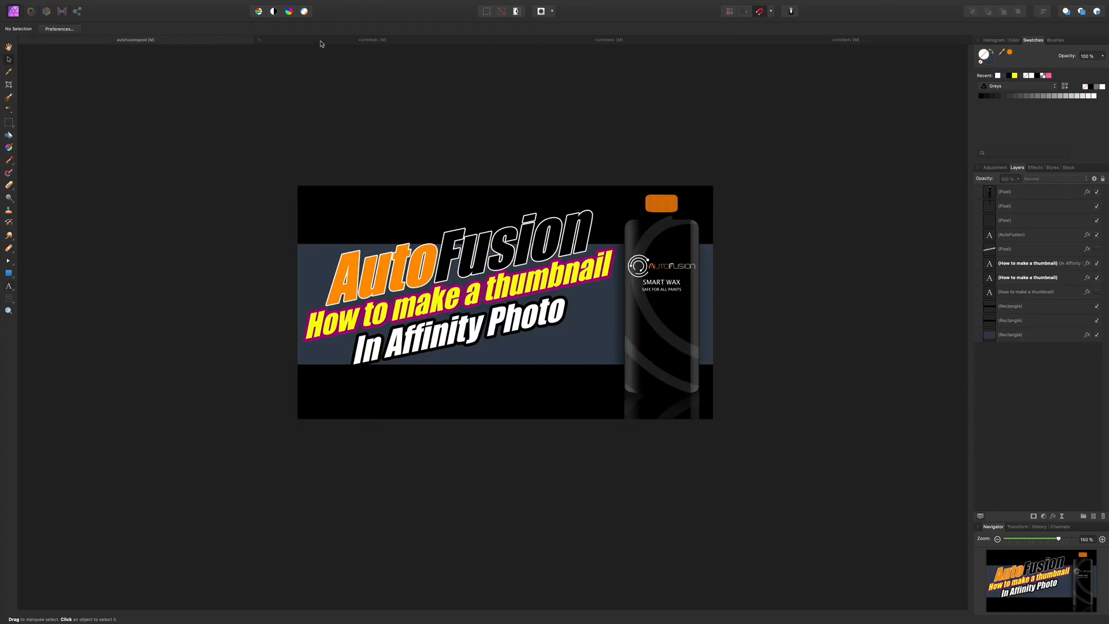
pyautogui.click(704, 40)
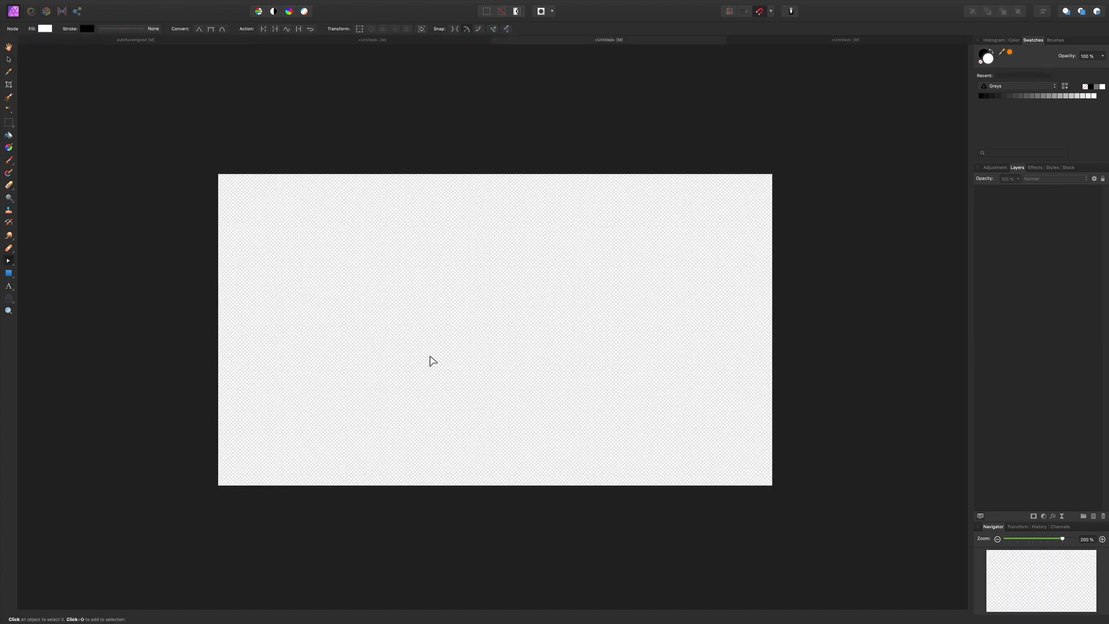
pyautogui.click(806, 41)
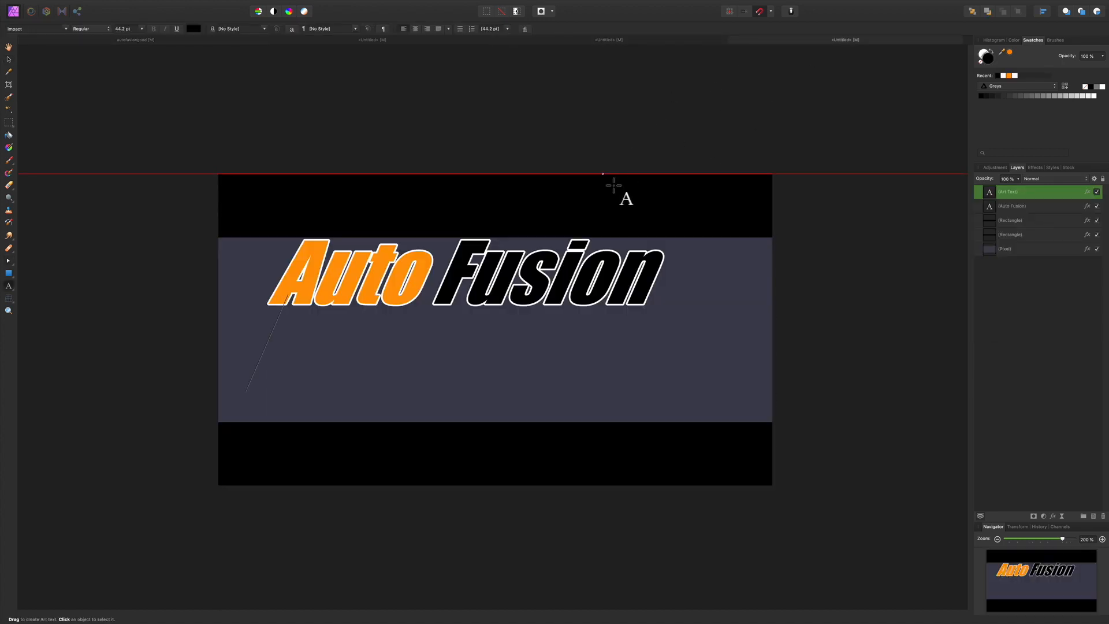
# Step: Enter "How to Make a Thumbnail" as the text of the emptied layer below the title
pyautogui.write('H')
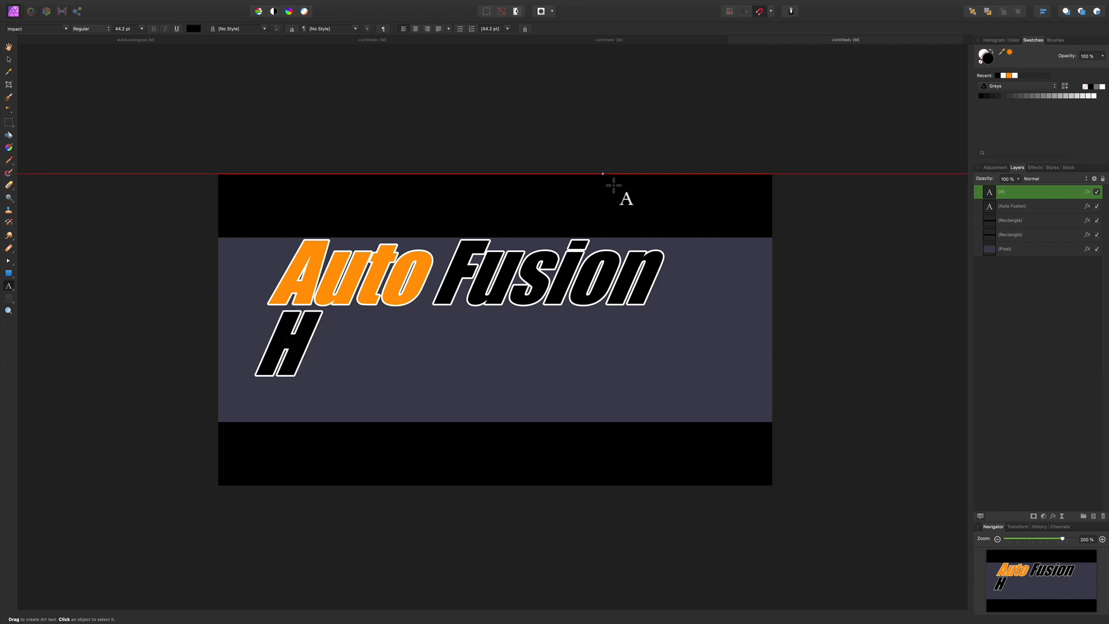
pyautogui.write('ow')
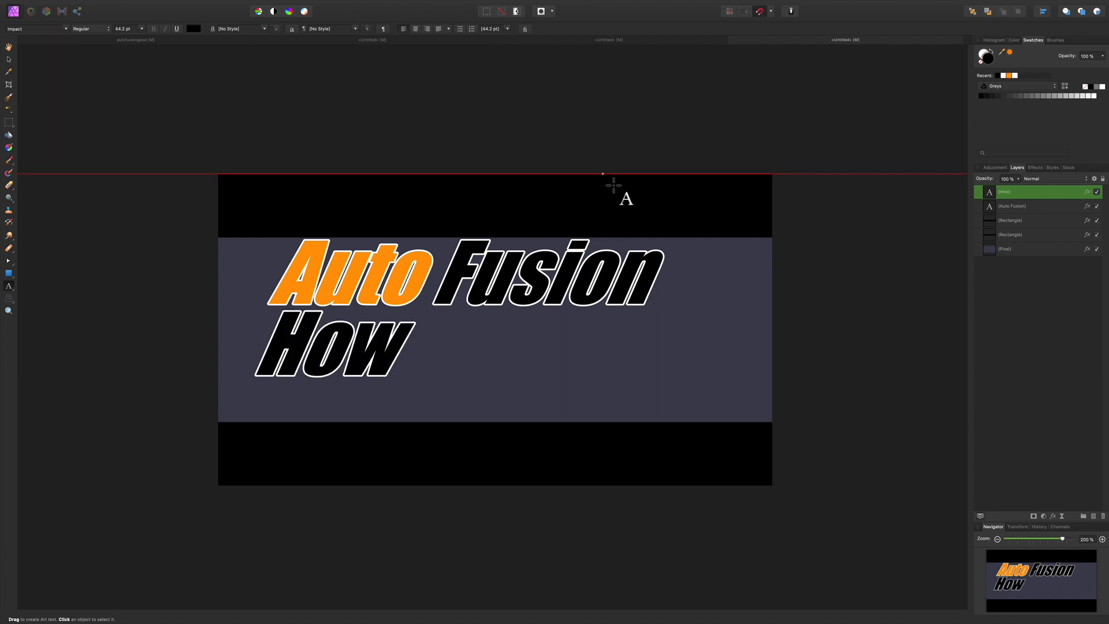
pyautogui.write(' to M')
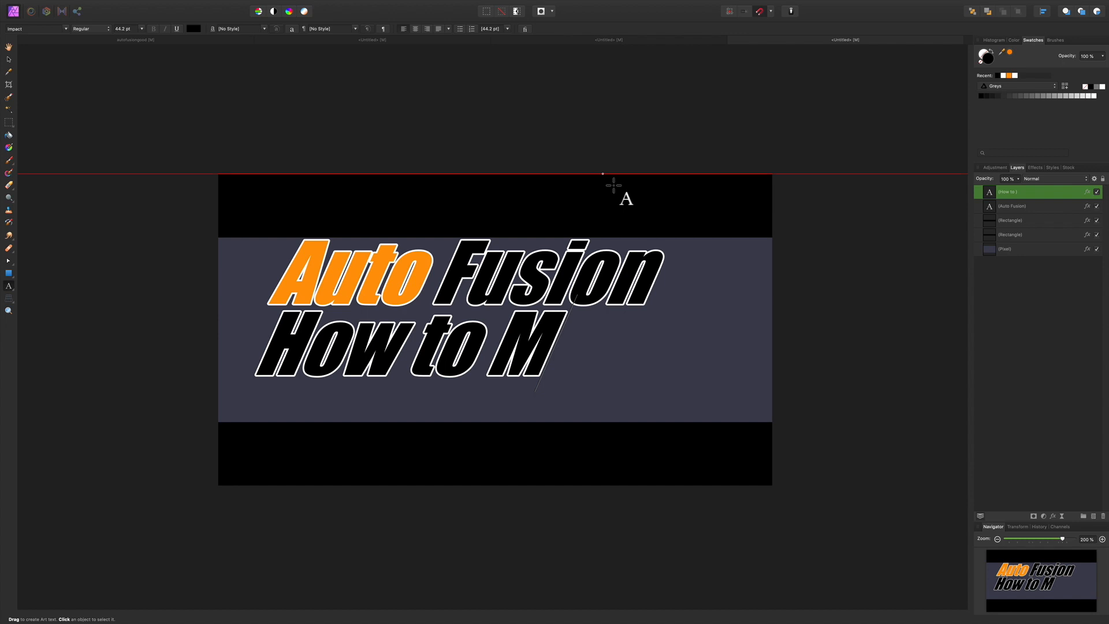
pyautogui.write('ake ')
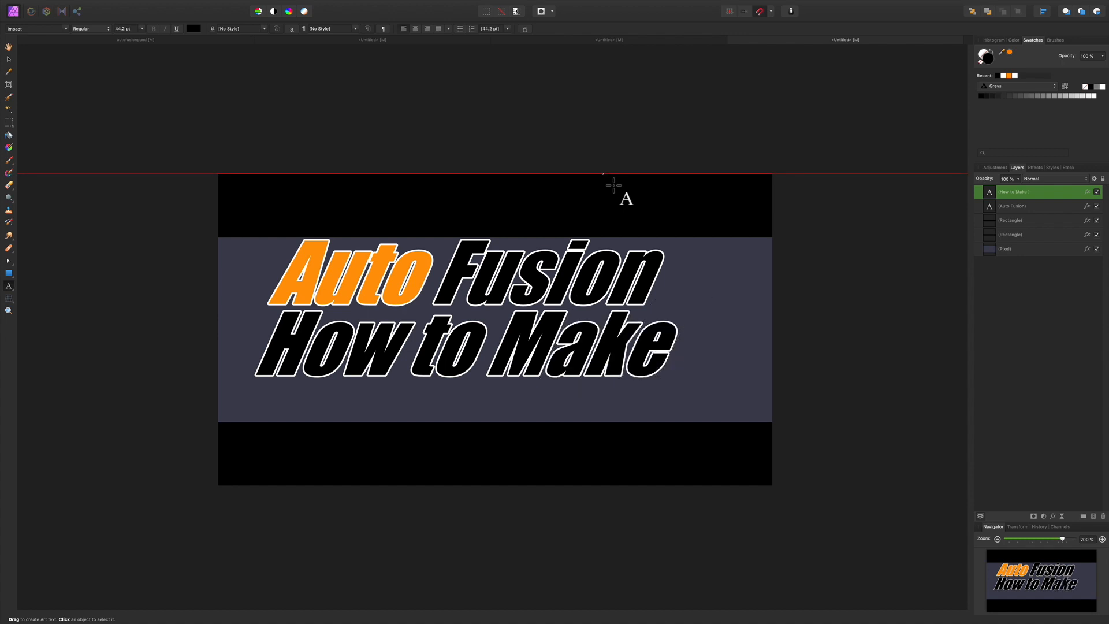
pyautogui.write('a T')
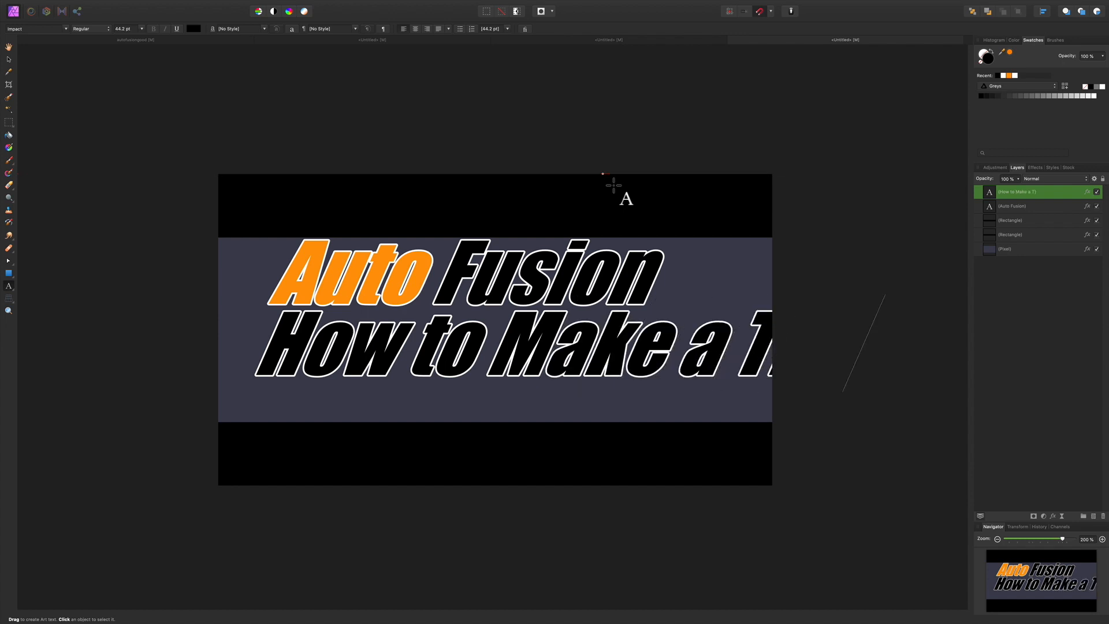
pyautogui.write('humbnail')
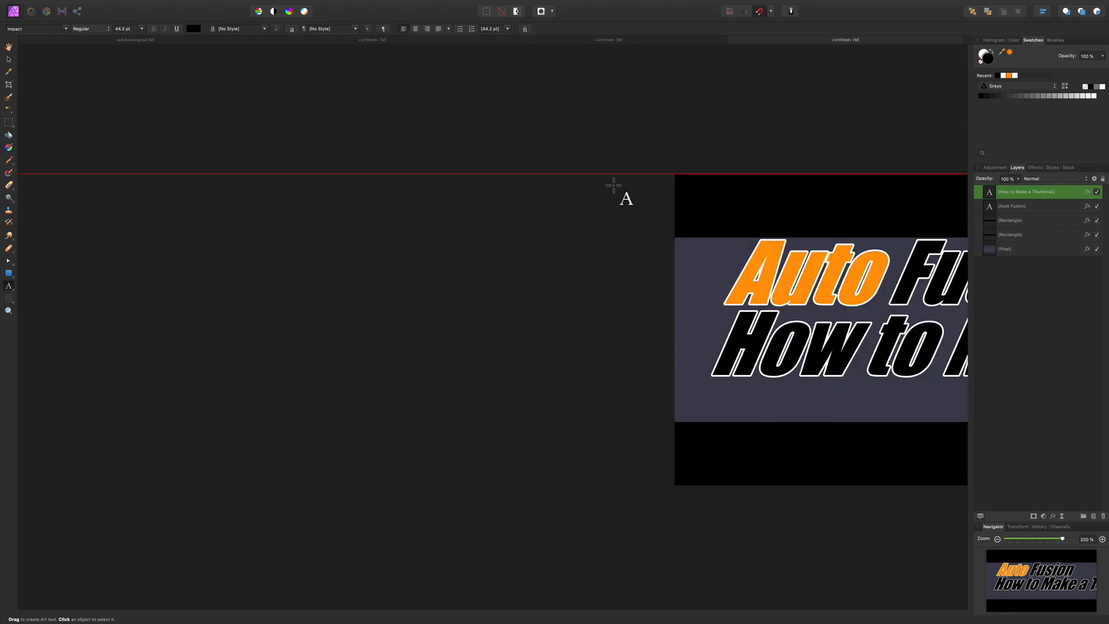
pyautogui.press('Escape')
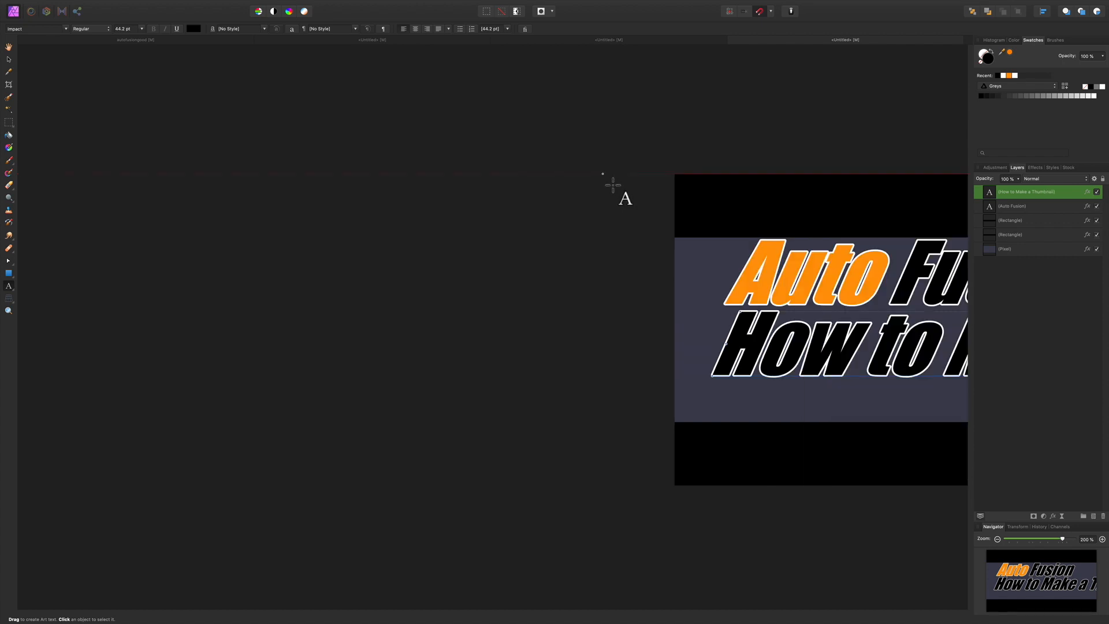
# Step: Scale the "How to Make a Thumbnail" text to about 807 px wide, and centre it and the "Auto Fusion" title horizontally on the canvas
pyautogui.click(9, 60)
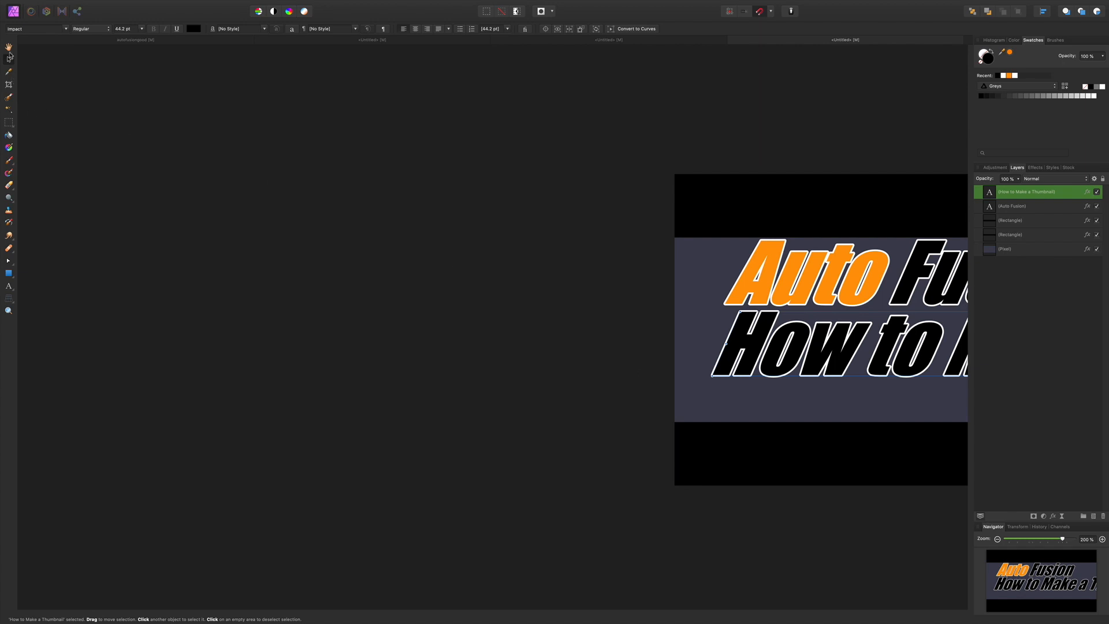
pyautogui.press('h')
pyautogui.moveTo(487, 277); pyautogui.dragTo(77, 277)
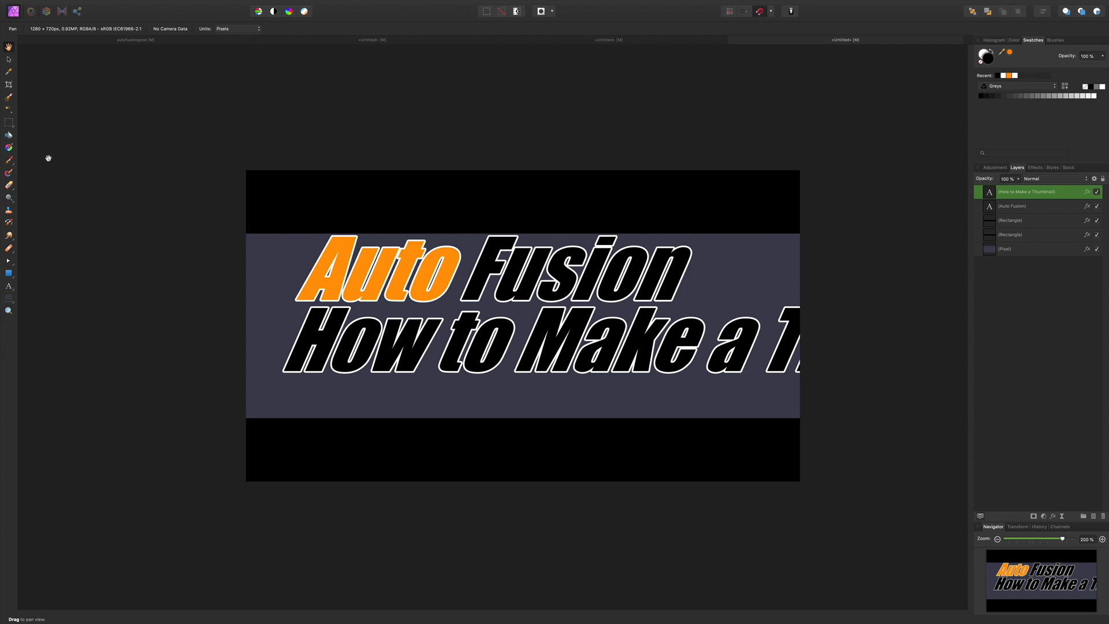
pyautogui.click(9, 59)
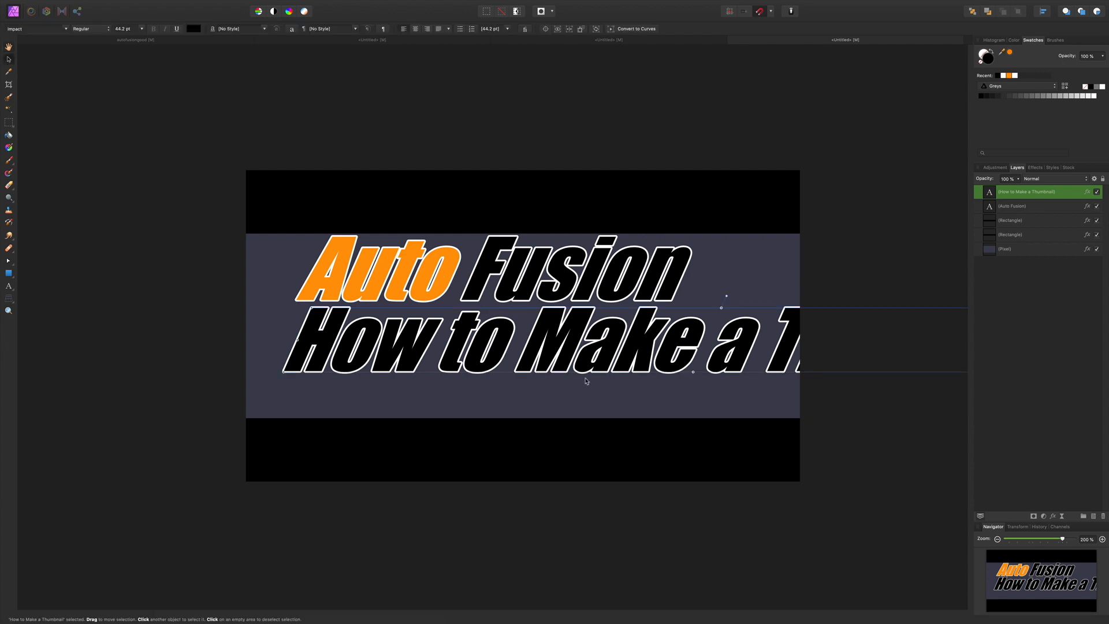
pyautogui.moveTo(566, 351); pyautogui.dragTo(405, 353)
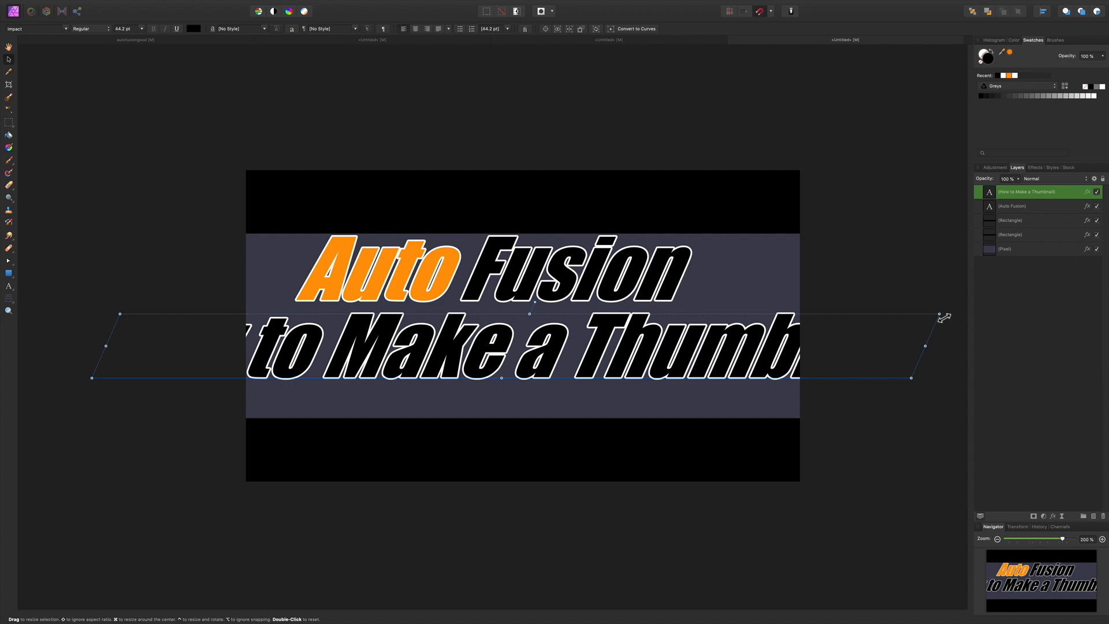
pyautogui.moveTo(943, 318); pyautogui.dragTo(704, 372)
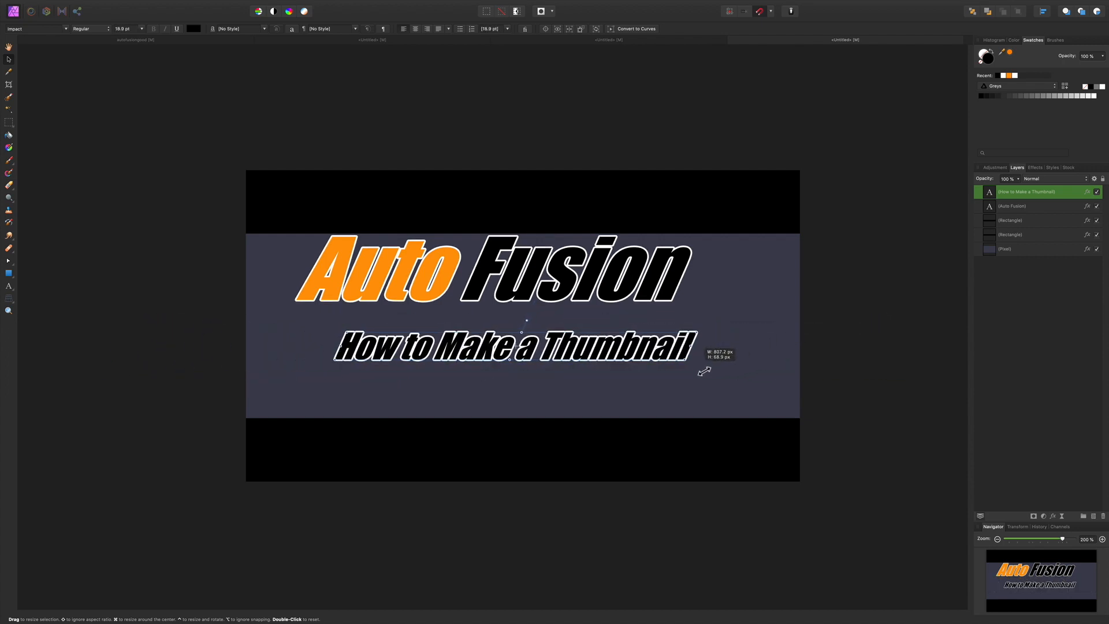
pyautogui.moveTo(556, 356)
pyautogui.mouseDown()
pyautogui.moveTo(518, 348)
pyautogui.moveTo(574, 342)
pyautogui.moveTo(563, 353)
pyautogui.mouseUp()
pyautogui.moveTo(555, 284); pyautogui.dragTo(574, 285)
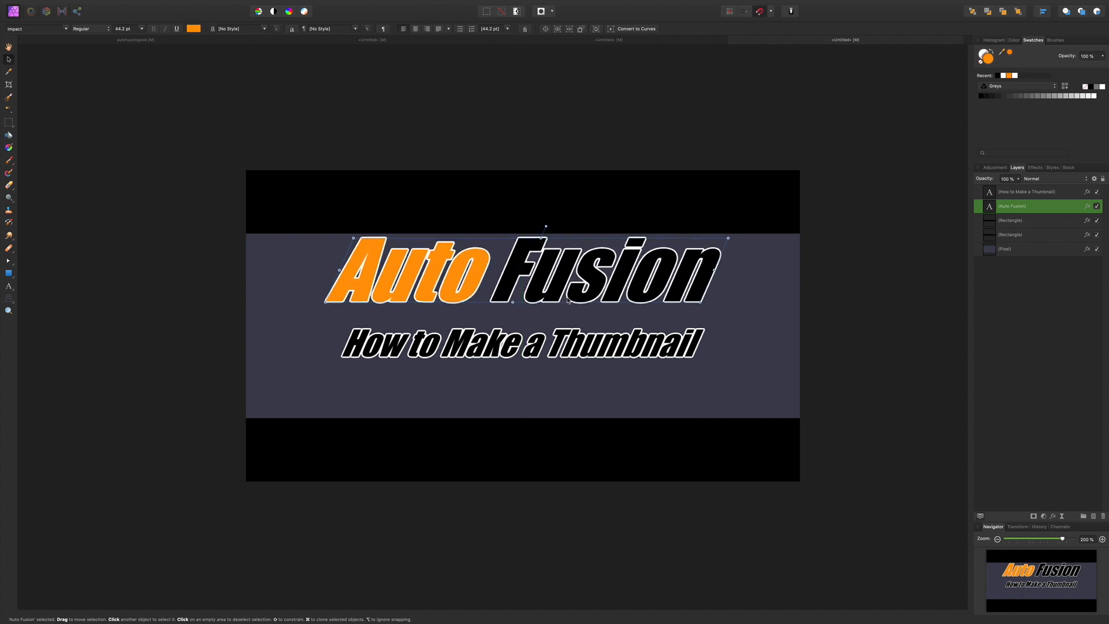
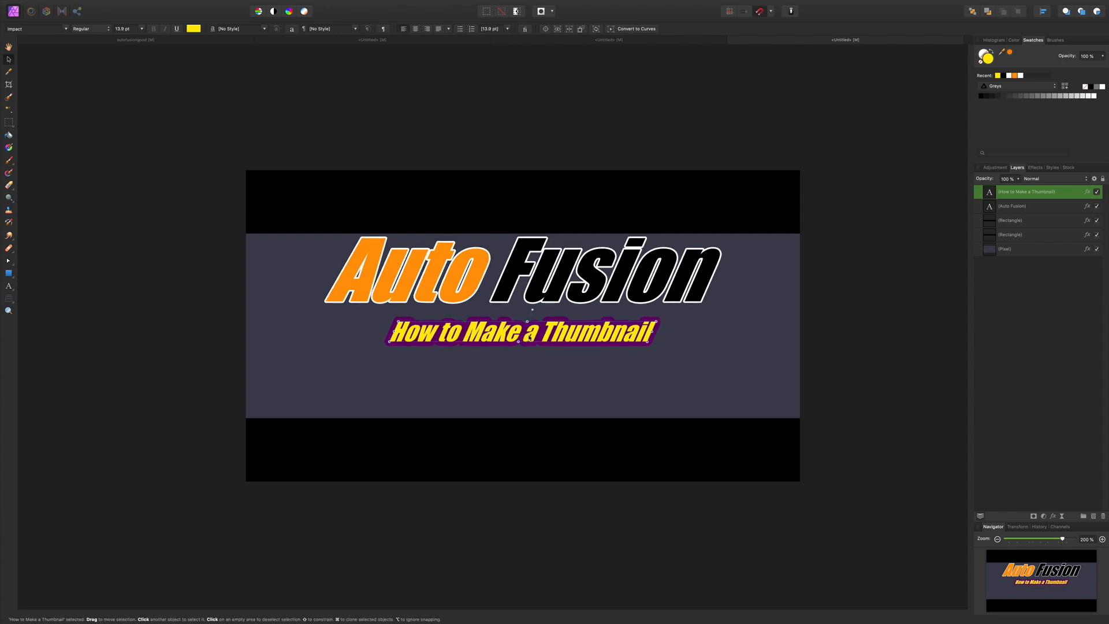
# Step: Move the yellow "How to Make a Thumbnail" text up close to the title, and place a duplicate of it directly below
pyautogui.moveTo(529, 336); pyautogui.dragTo(529, 326)
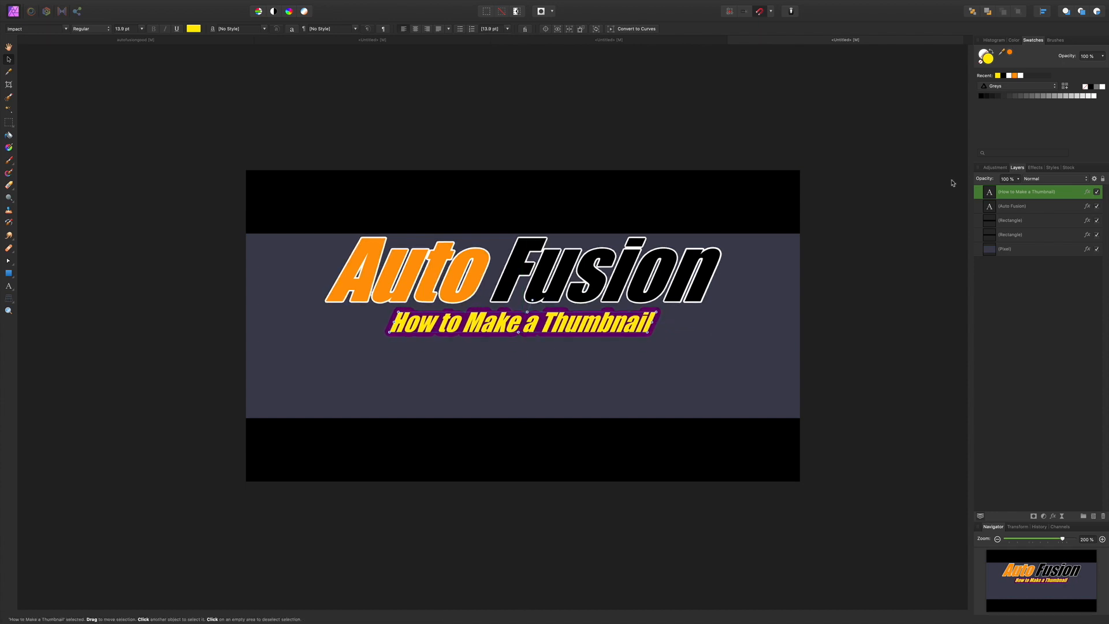
pyautogui.rightClick(1043, 196)
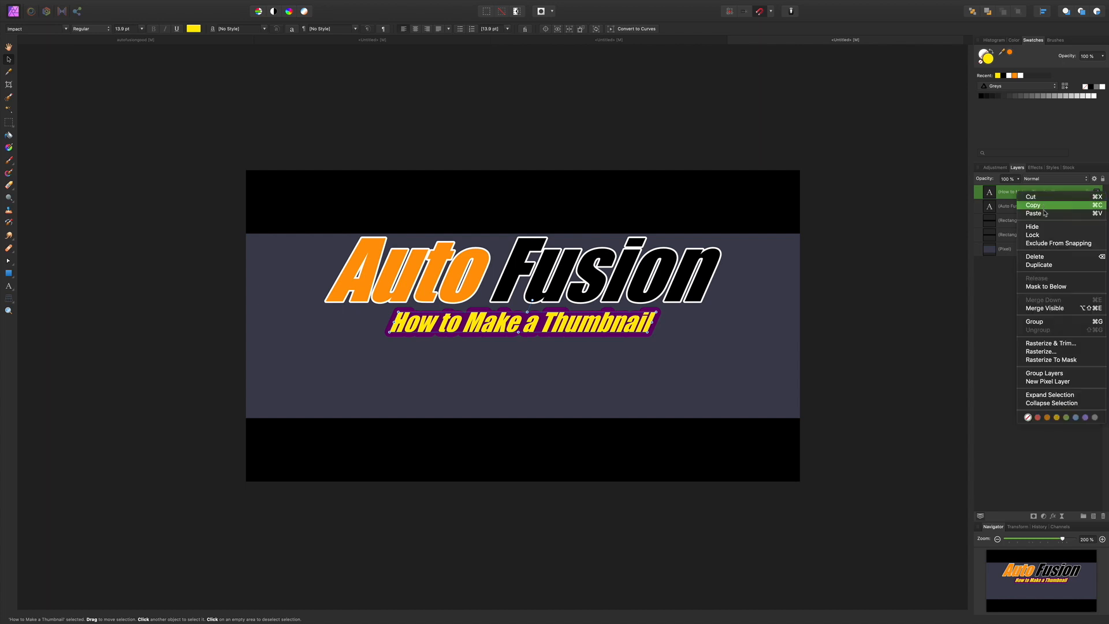
pyautogui.click(1038, 265)
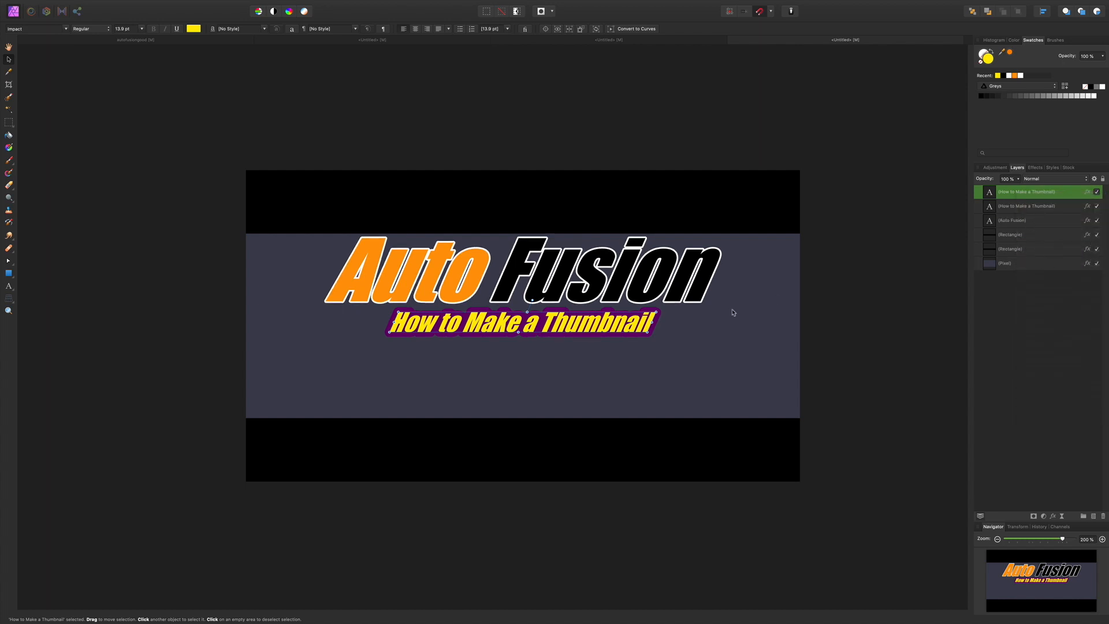
pyautogui.moveTo(524, 325); pyautogui.dragTo(523, 363)
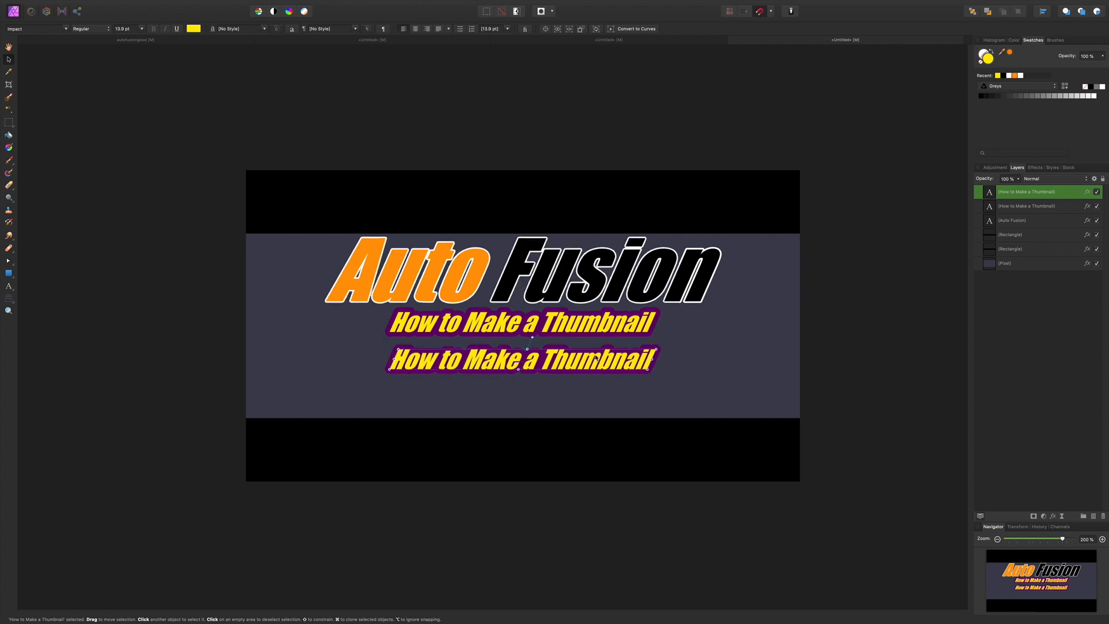
# Step: Delete all the wording from the lower "How to Make a Thumbnail" duplicate
pyautogui.doubleClick(647, 360)
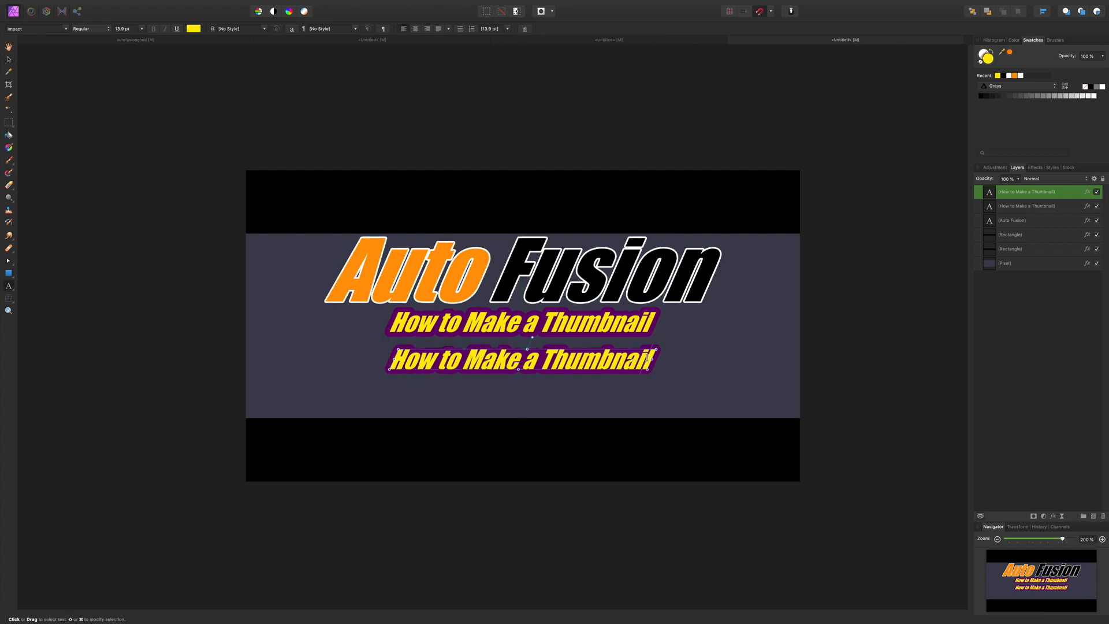
pyautogui.doubleClick(651, 358)
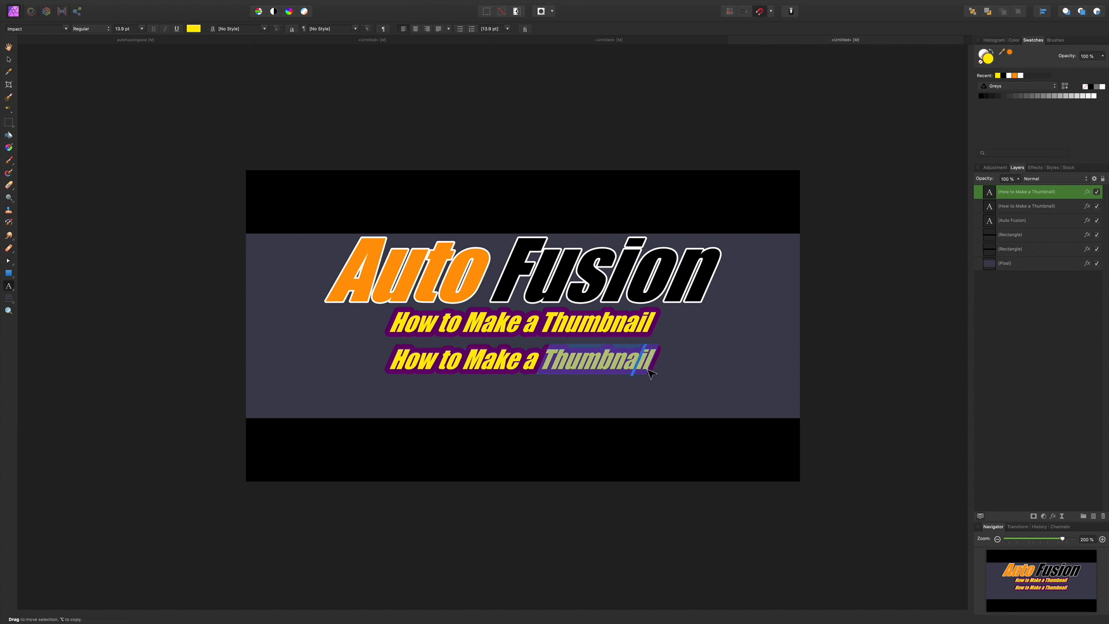
pyautogui.moveTo(406, 373); pyautogui.dragTo(398, 362)
pyautogui.press('super+z')
pyautogui.press('BackSpace')
pyautogui.press('BackSpace')
pyautogui.press('BackSpace')
pyautogui.press('BackSpace')
pyautogui.press('BackSpace')
pyautogui.press('BackSpace')
pyautogui.press('BackSpace')
pyautogui.press('BackSpace')
pyautogui.press('BackSpace')
pyautogui.press('BackSpace')
pyautogui.press('BackSpace')
pyautogui.press('BackSpace')
pyautogui.press('BackSpace')
pyautogui.press('BackSpace')
pyautogui.press('BackSpace')
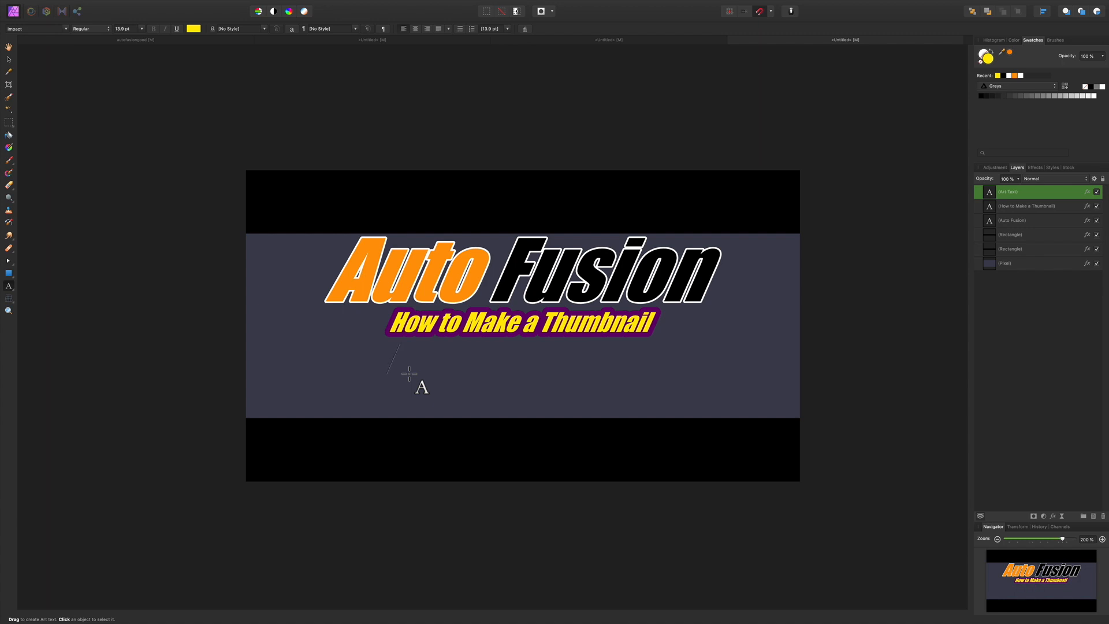
# Step: Enter "In Affinity Photo" as the text of the emptied layer, and centre it beneath the "How to Make a Thumbnail" line
pyautogui.write('In A')
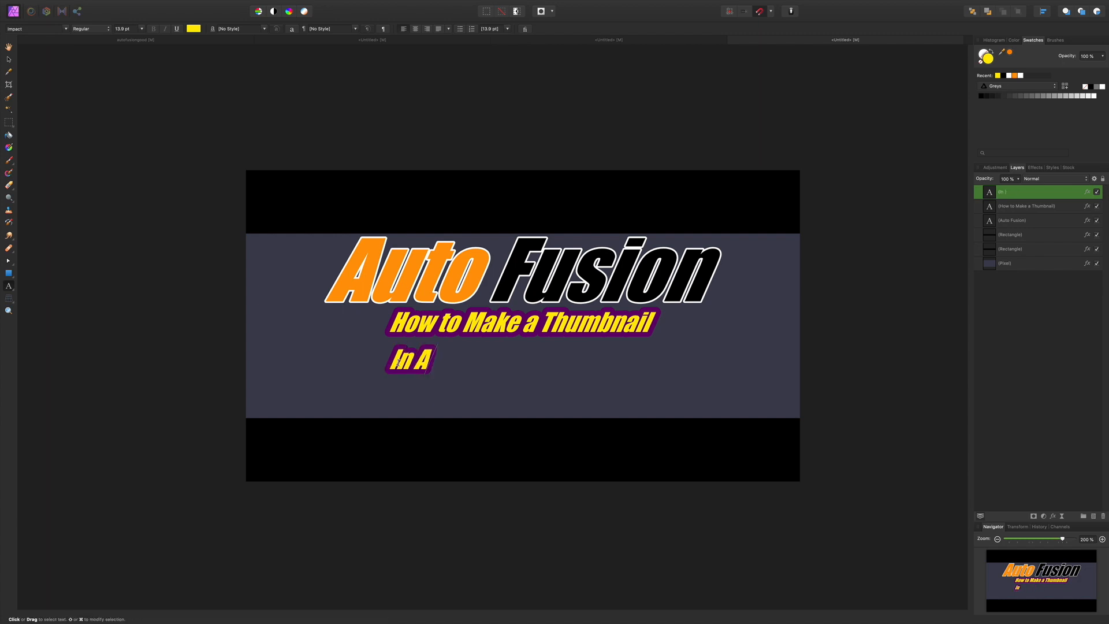
pyautogui.write('ffini')
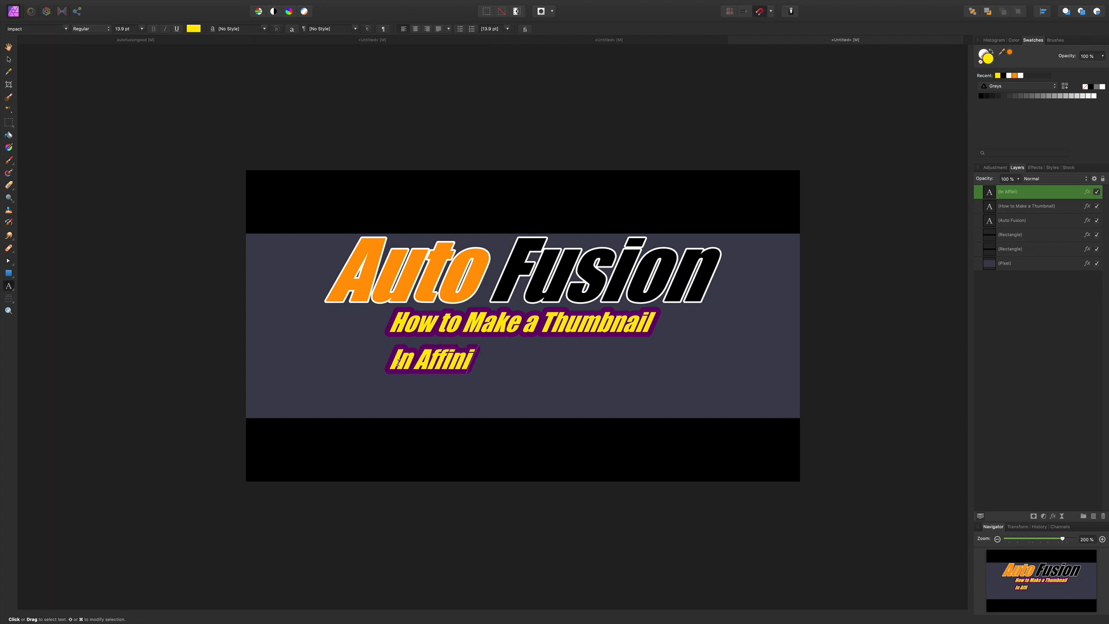
pyautogui.write('ty P')
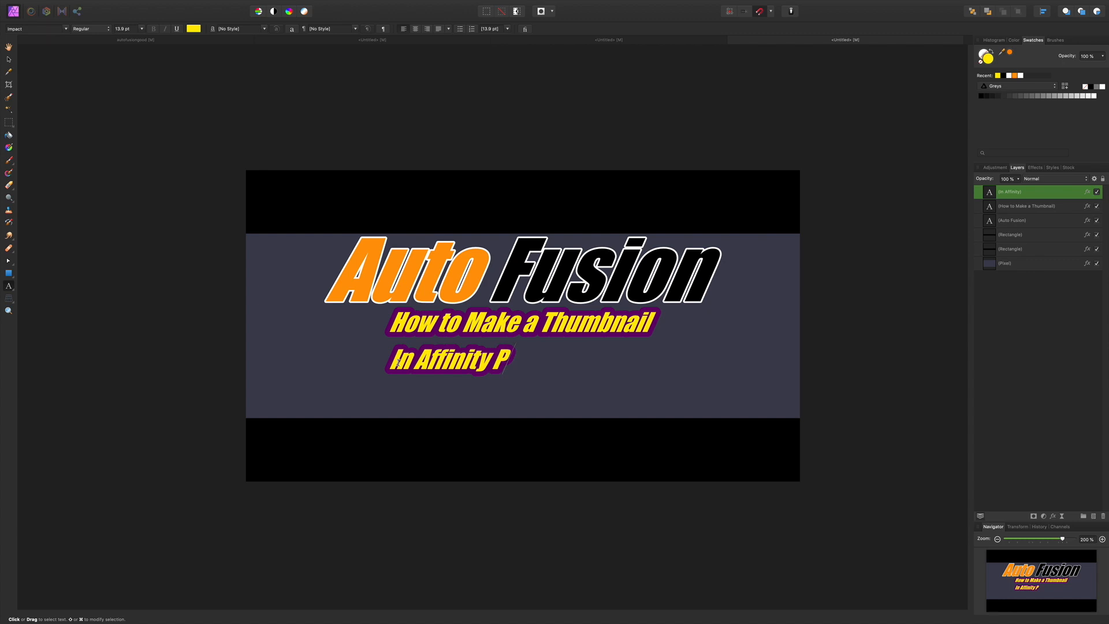
pyautogui.write('hoto')
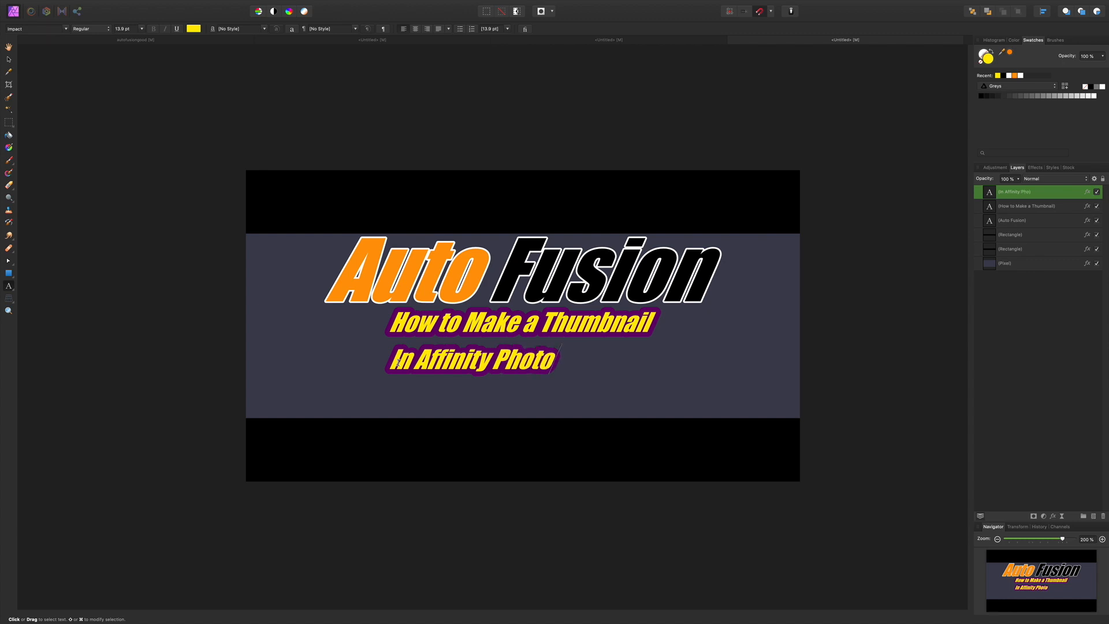
pyautogui.press('Escape')
pyautogui.click(9, 61)
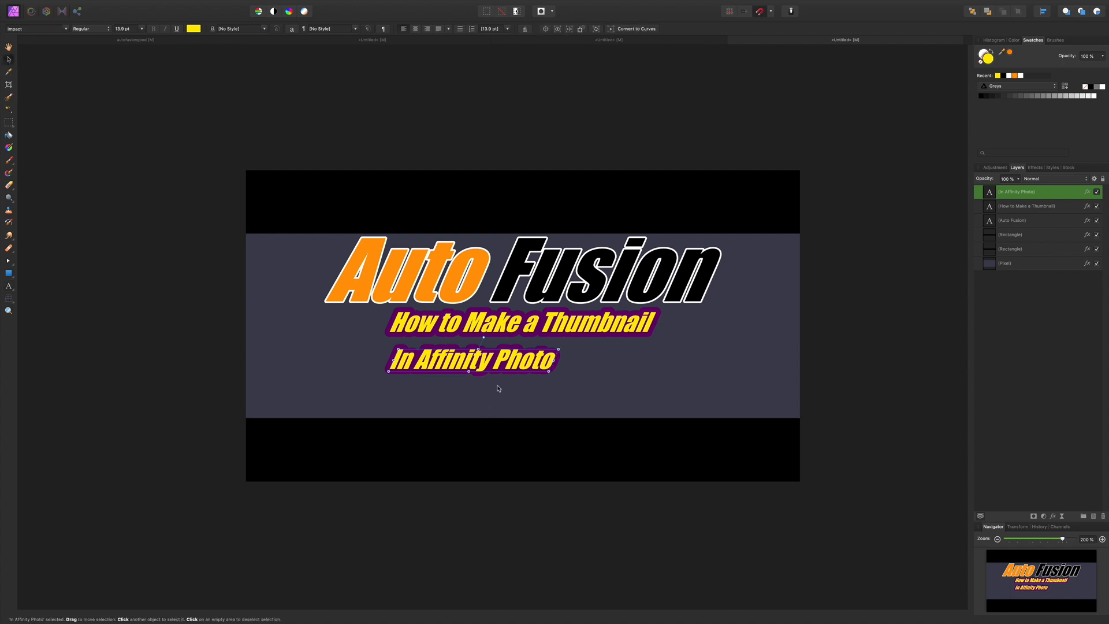
pyautogui.moveTo(486, 369); pyautogui.dragTo(534, 366)
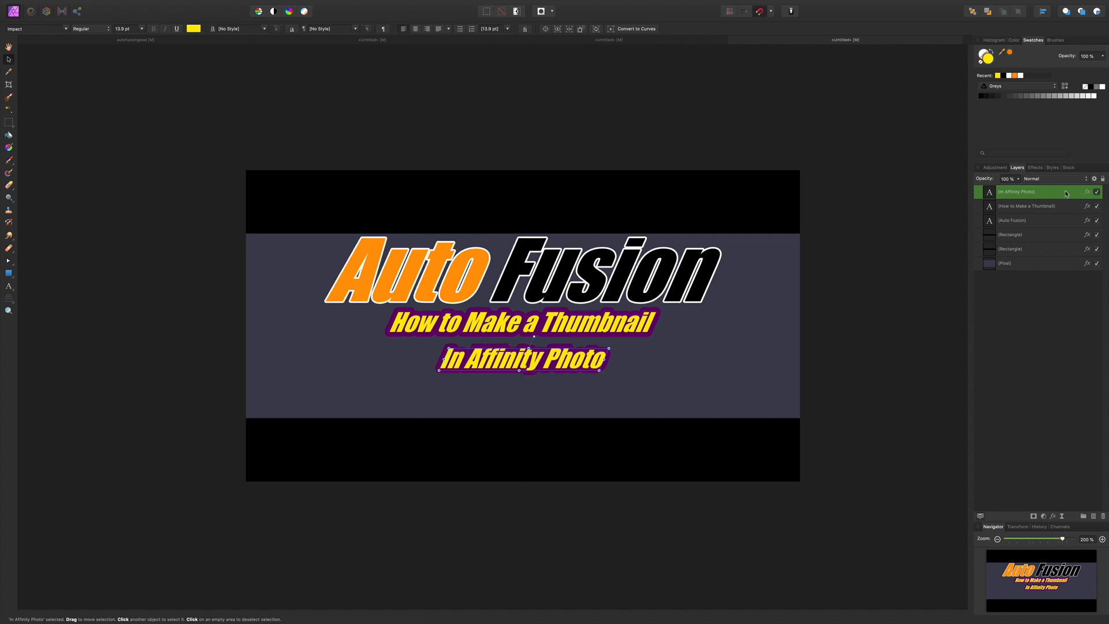
# Step: Fill the "In Affinity Photo" text with white and give it a black outline with a radius of about 5.9 px
pyautogui.click(195, 29)
pyautogui.moveTo(245, 99); pyautogui.dragTo(219, 97)
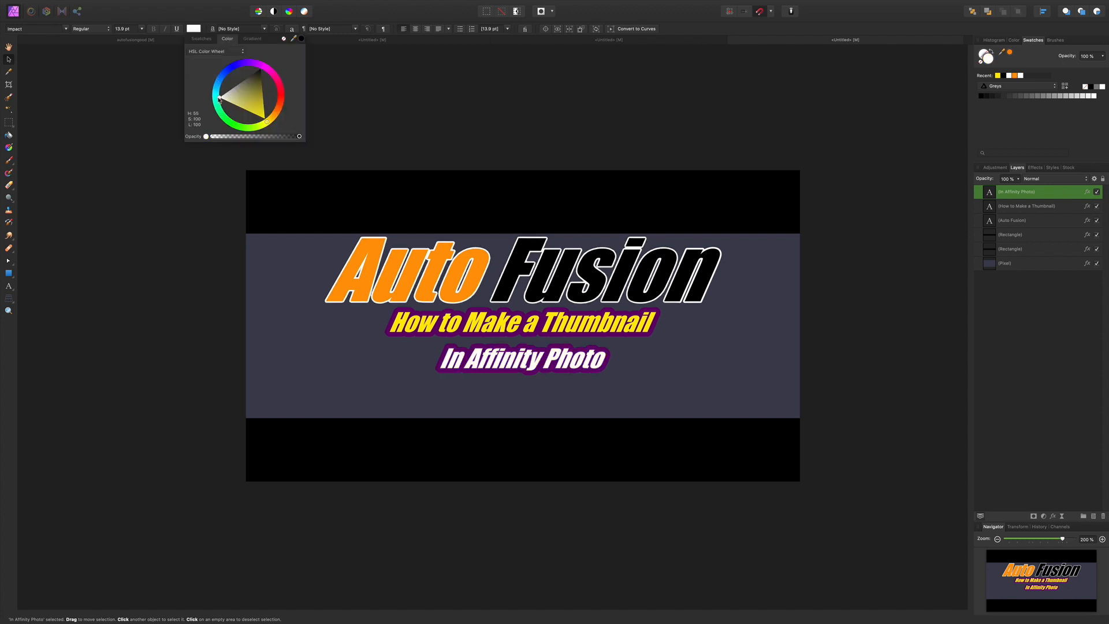
pyautogui.click(1088, 192)
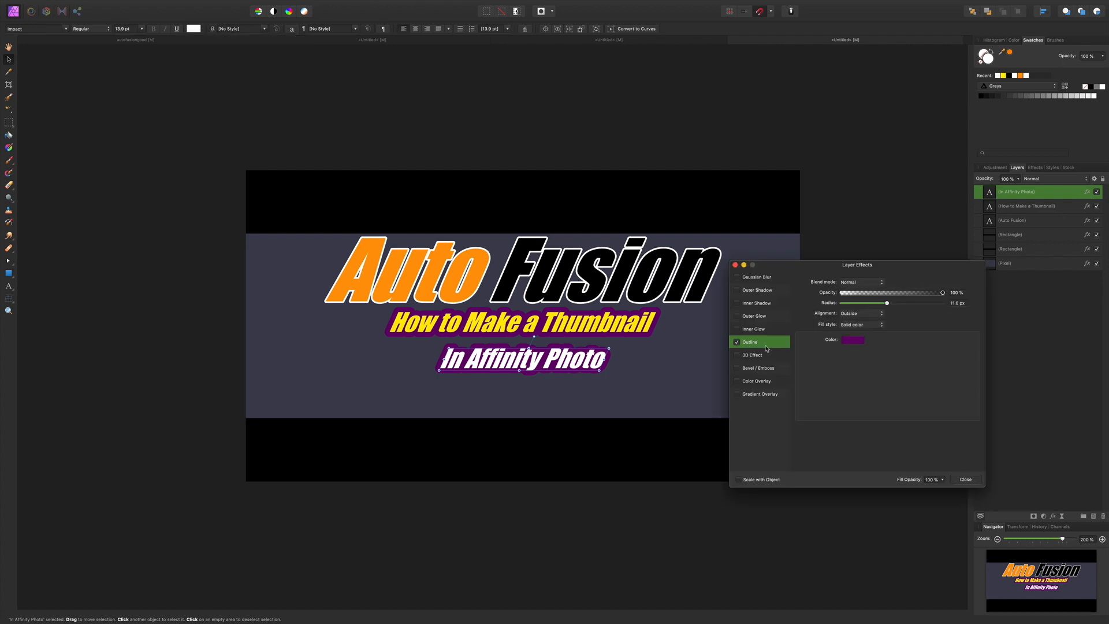
pyautogui.click(850, 342)
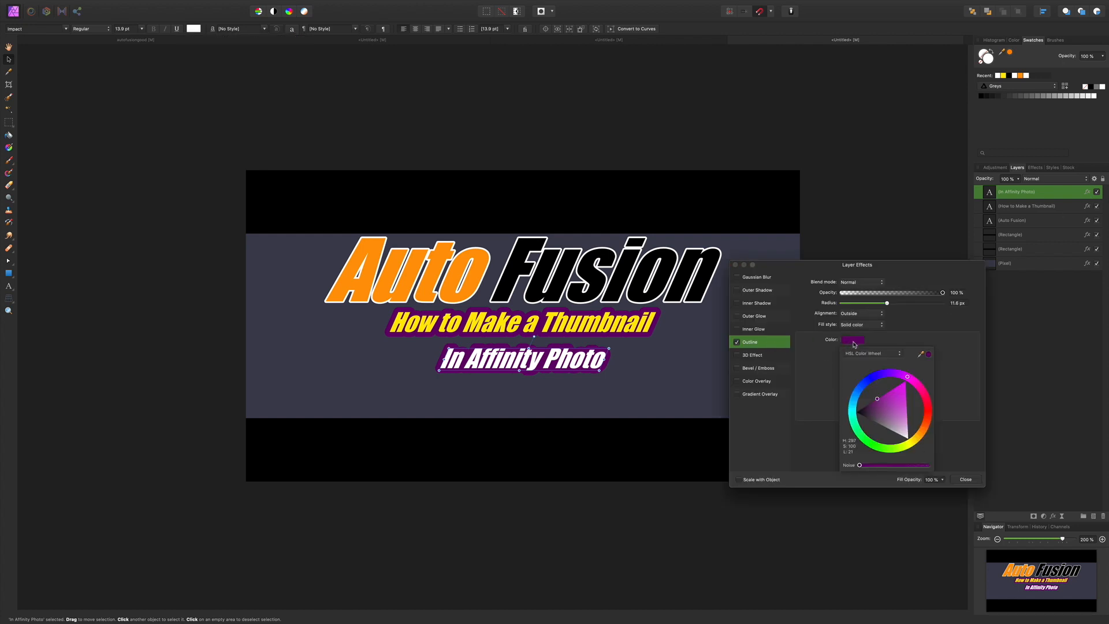
pyautogui.moveTo(878, 407); pyautogui.dragTo(856, 412)
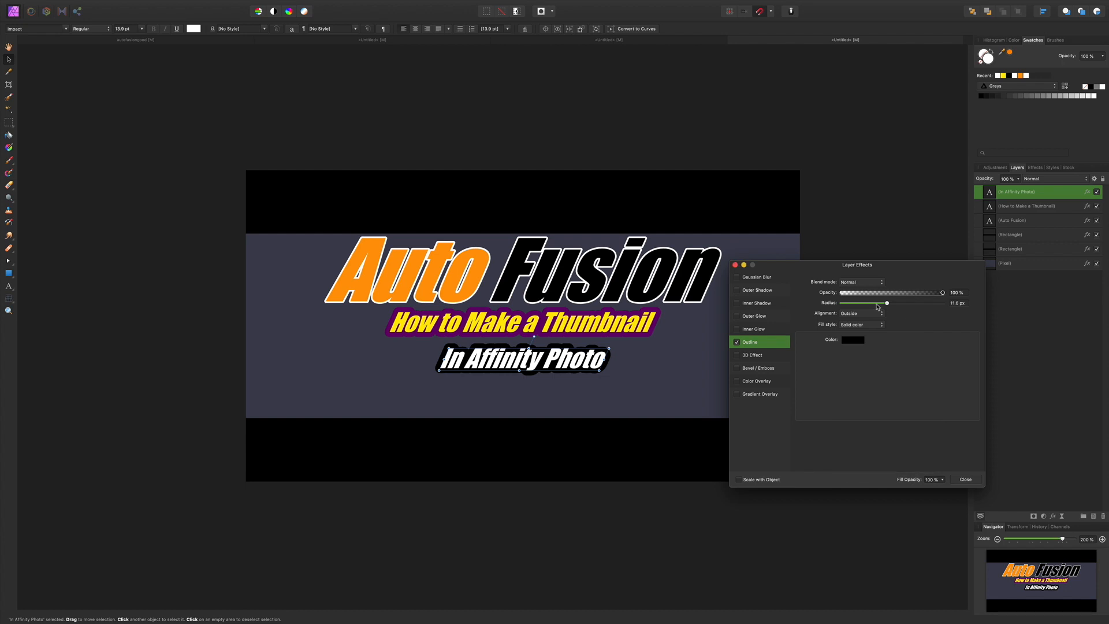
pyautogui.moveTo(886, 303)
pyautogui.mouseDown()
pyautogui.moveTo(859, 302)
pyautogui.moveTo(876, 313)
pyautogui.mouseUp()
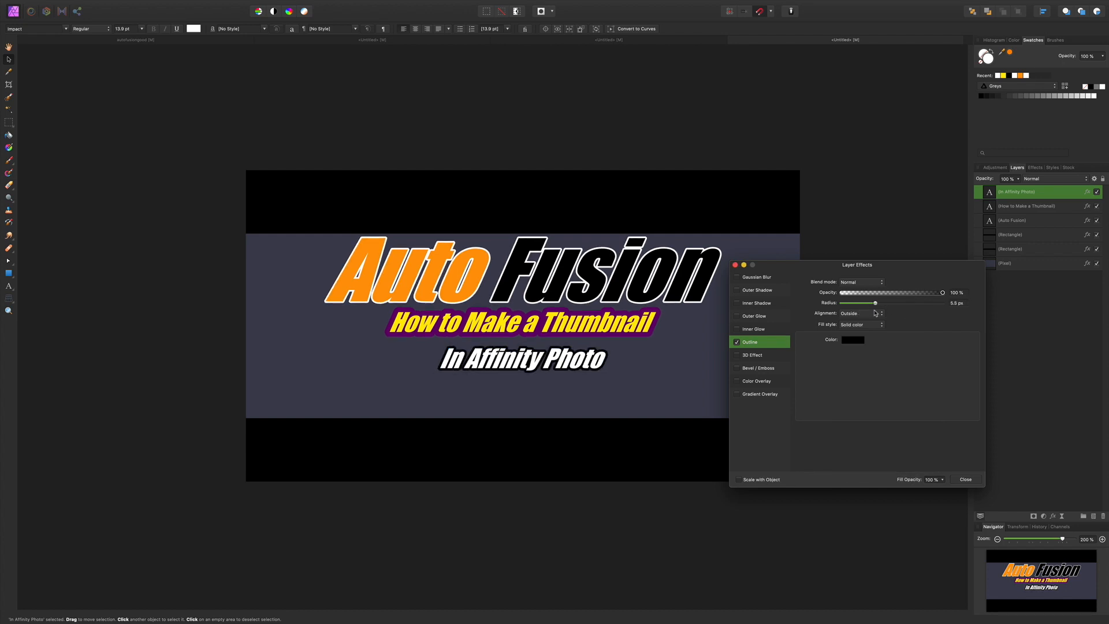
pyautogui.click(735, 265)
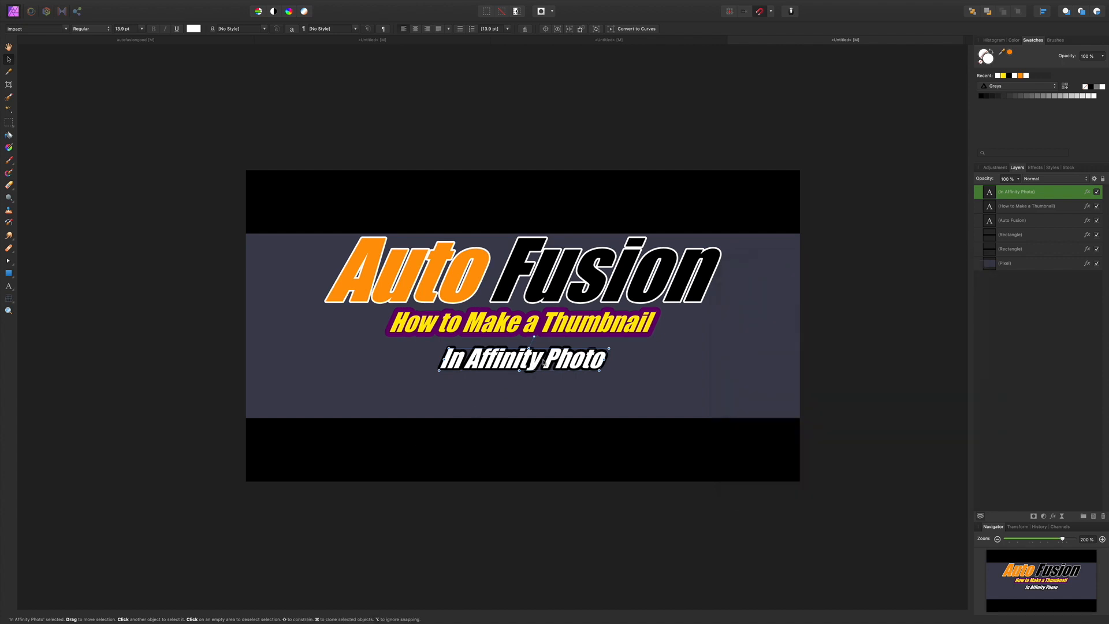
# Step: Enlarge the "In Affinity Photo" text about its centre to roughly 20.7 pt, keeping it just below the "How to Make a Thumbnail" line
pyautogui.press('super')
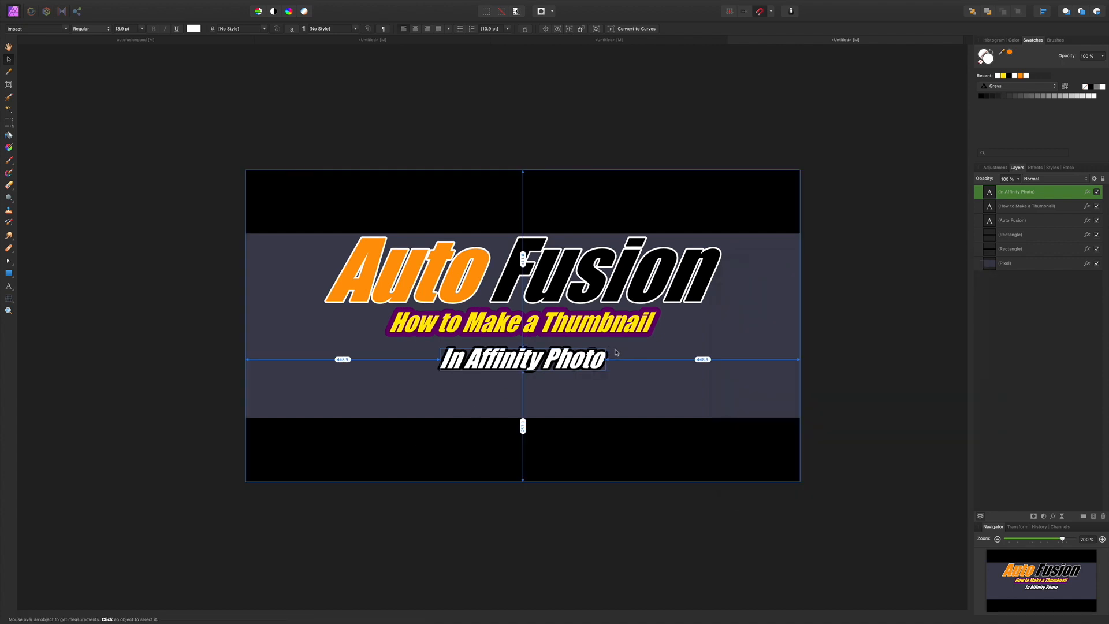
pyautogui.moveTo(611, 353); pyautogui.dragTo(653, 335)
pyautogui.click(818, 368)
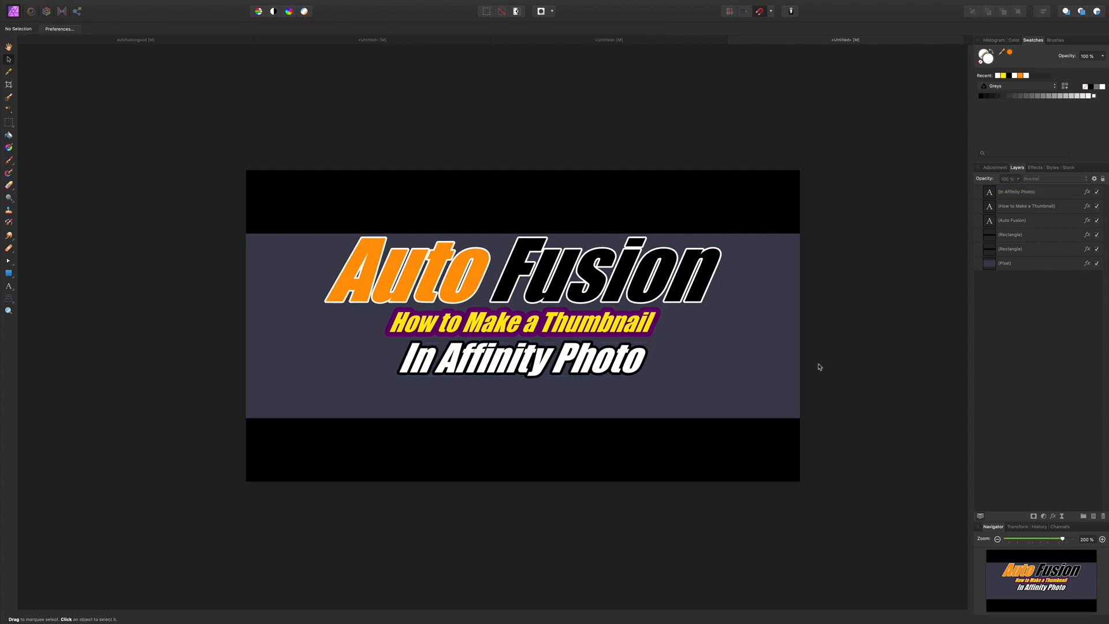
pyautogui.moveTo(526, 366); pyautogui.dragTo(525, 367)
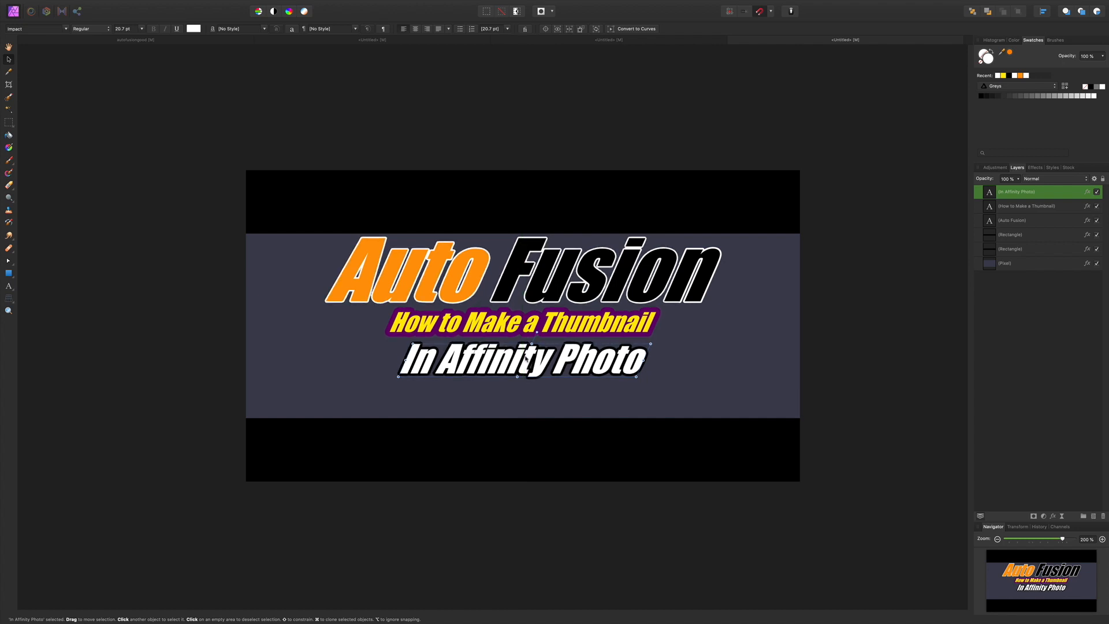
pyautogui.click(542, 327)
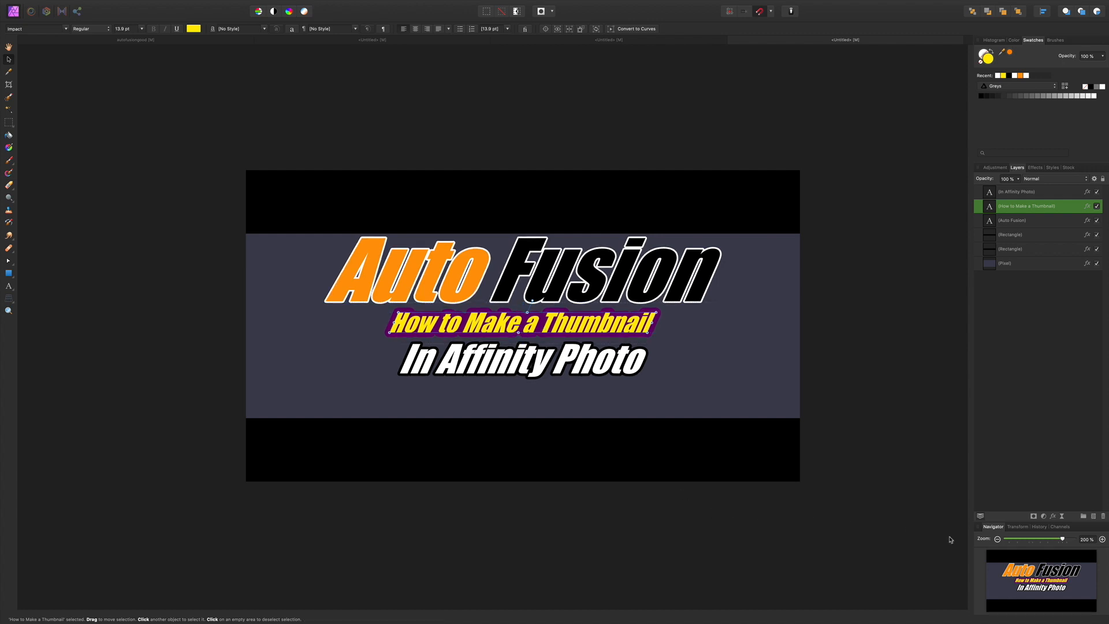
# Step: Detach the Navigator so it floats separately beside the canvas, and enlarge it slightly
pyautogui.moveTo(999, 529); pyautogui.dragTo(74, 54)
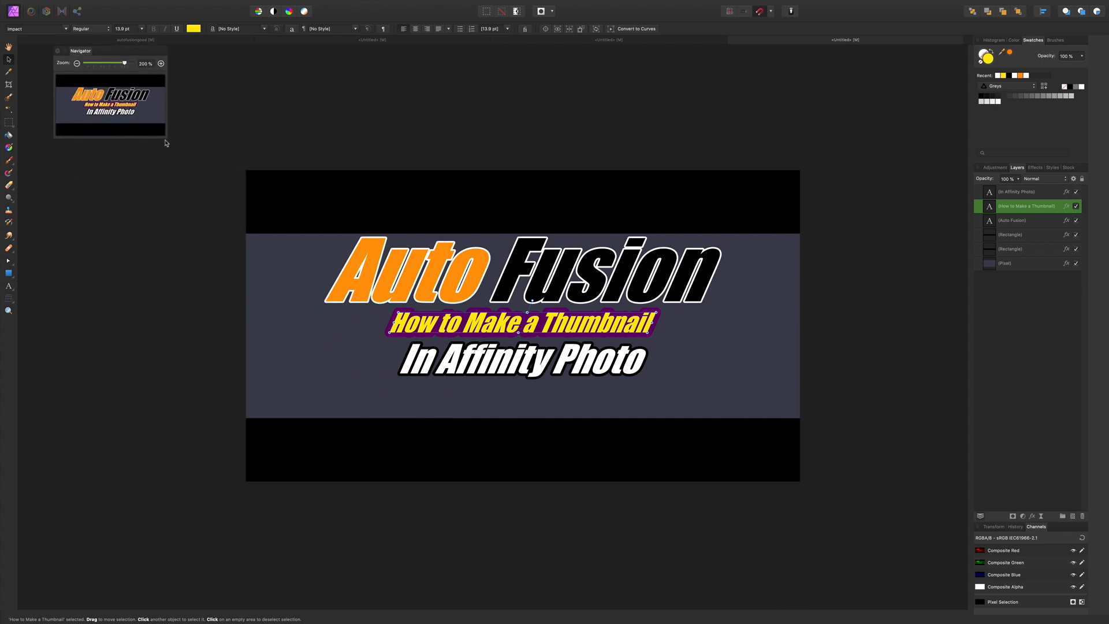
pyautogui.moveTo(167, 139); pyautogui.dragTo(178, 151)
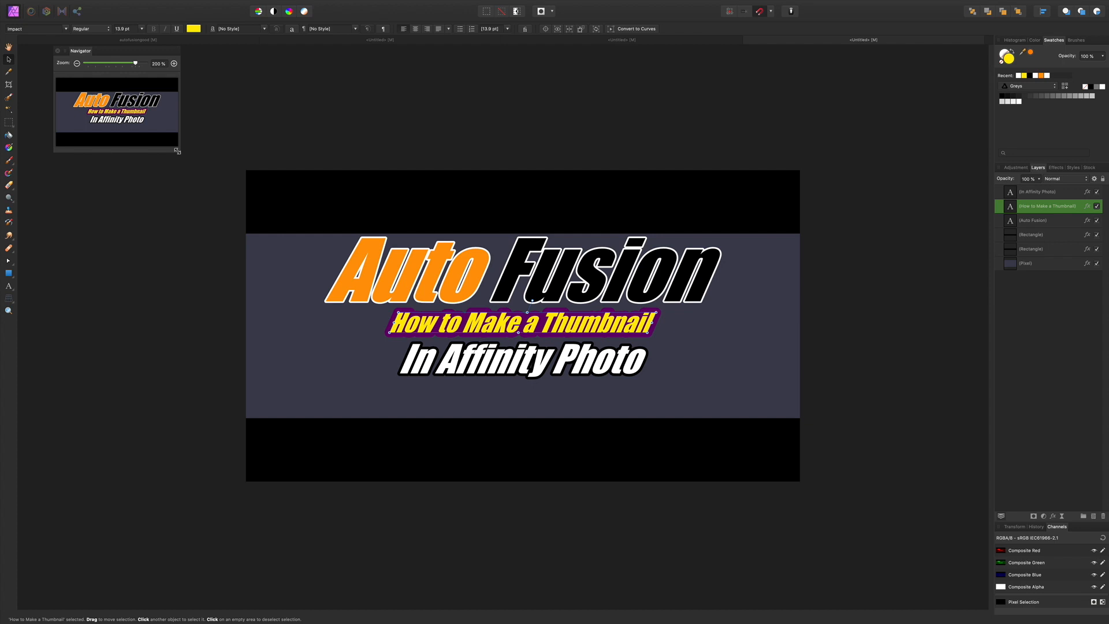
# Step: Try rotating the "Auto Fusion" title and the "In Affinity Photo" line together counter-clockwise, and undo the rotation
pyautogui.click(1055, 223)
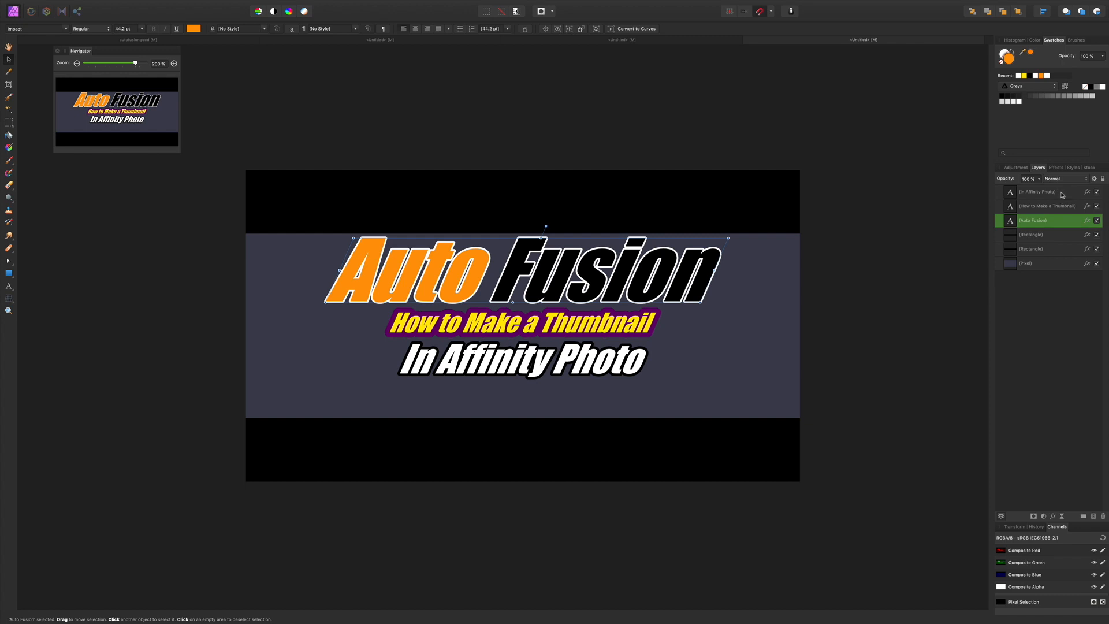
pyautogui.click(1061, 196)
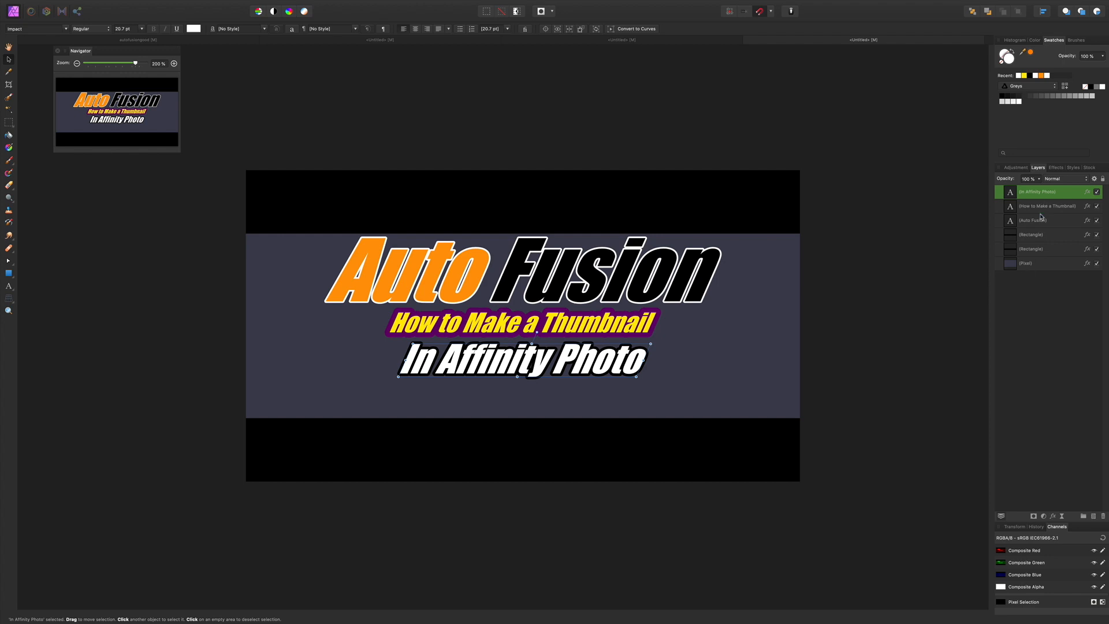
pyautogui.keyDown('super'); pyautogui.click(1061, 222); pyautogui.keyUp('super')
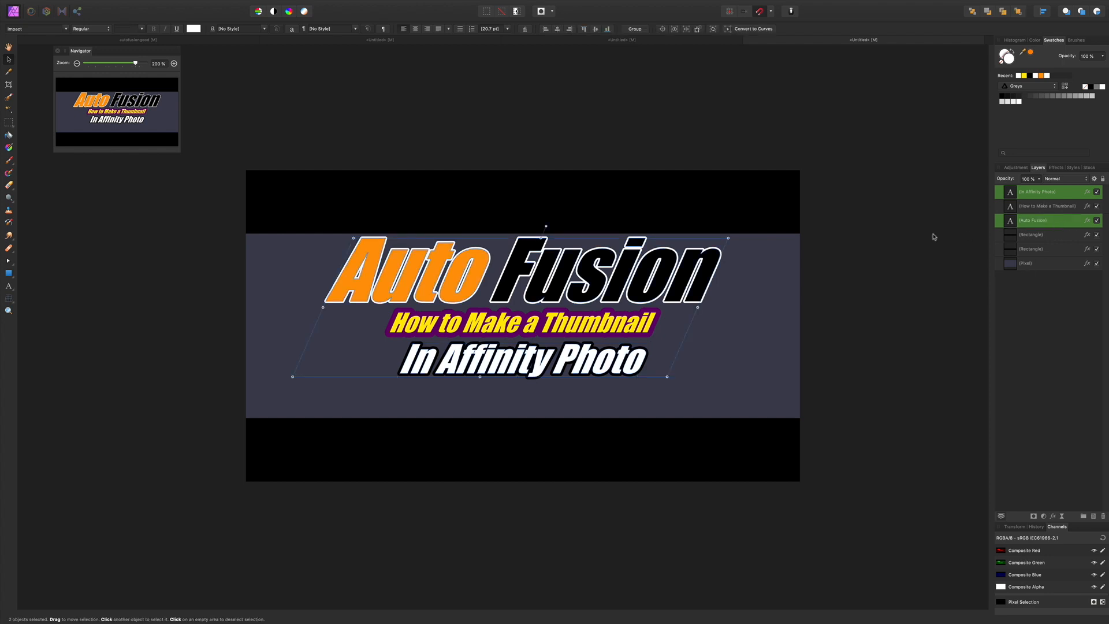
pyautogui.moveTo(733, 242); pyautogui.dragTo(701, 181)
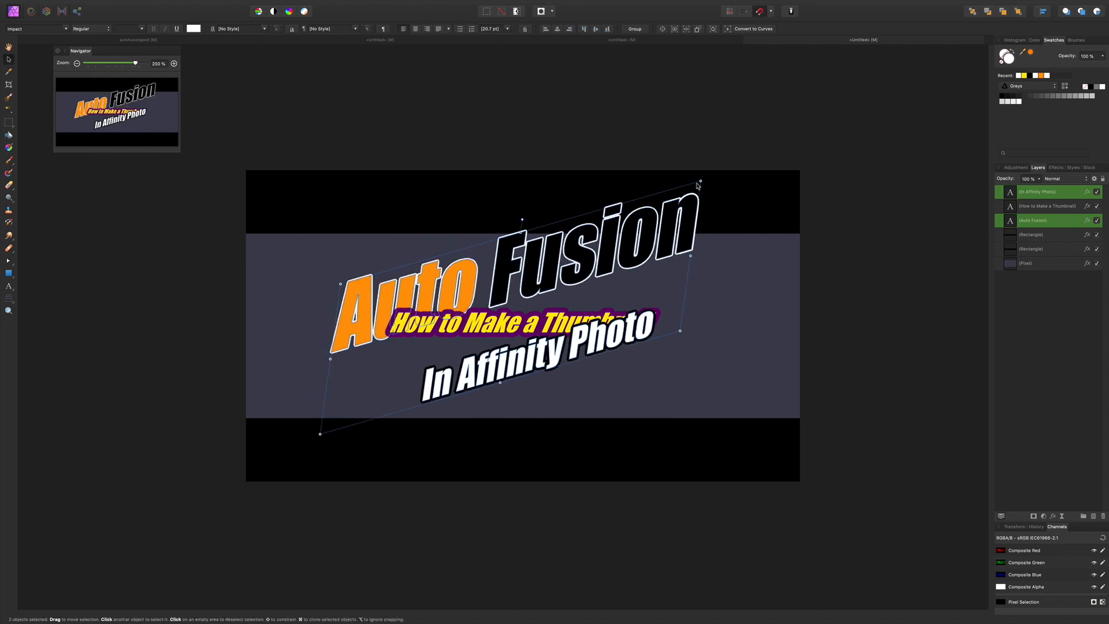
pyautogui.press('super+z')
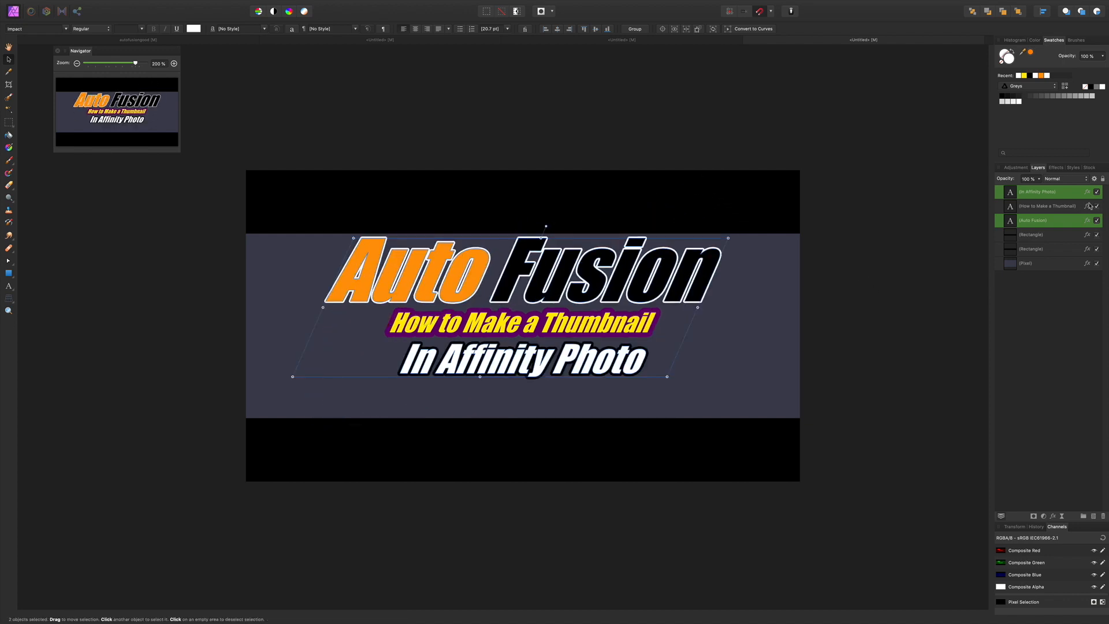
# Step: Rotate all three text lines together counter-clockwise so they rise to the right, and shift them towards the canvas's left side
pyautogui.keyDown('shift'); pyautogui.click(1075, 207); pyautogui.keyUp('shift')
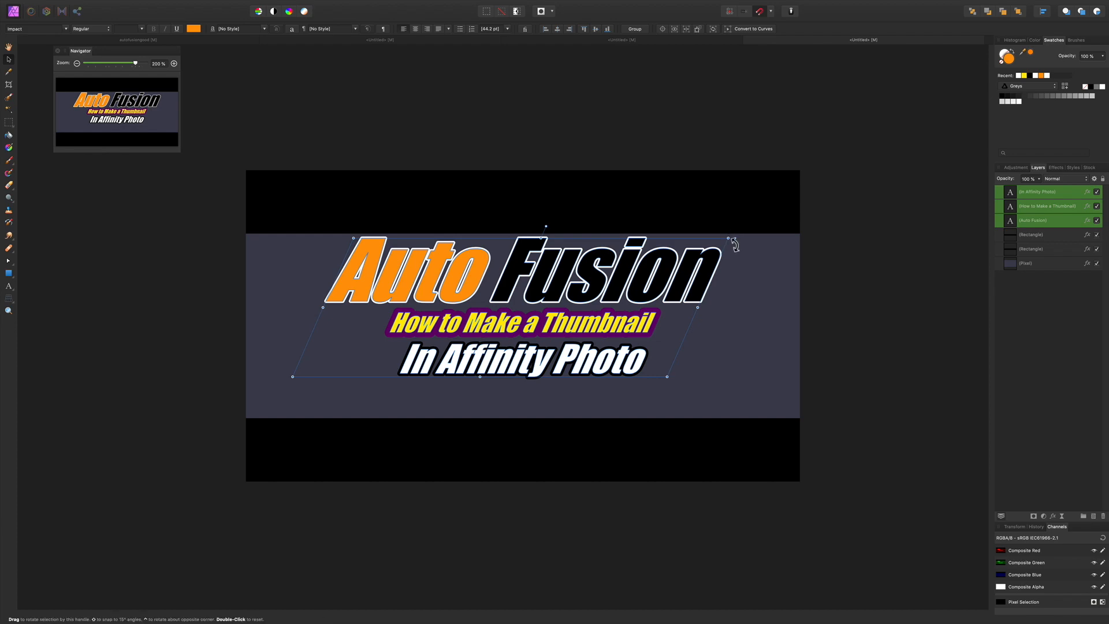
pyautogui.moveTo(736, 245); pyautogui.dragTo(700, 170)
pyautogui.moveTo(554, 272); pyautogui.dragTo(504, 283)
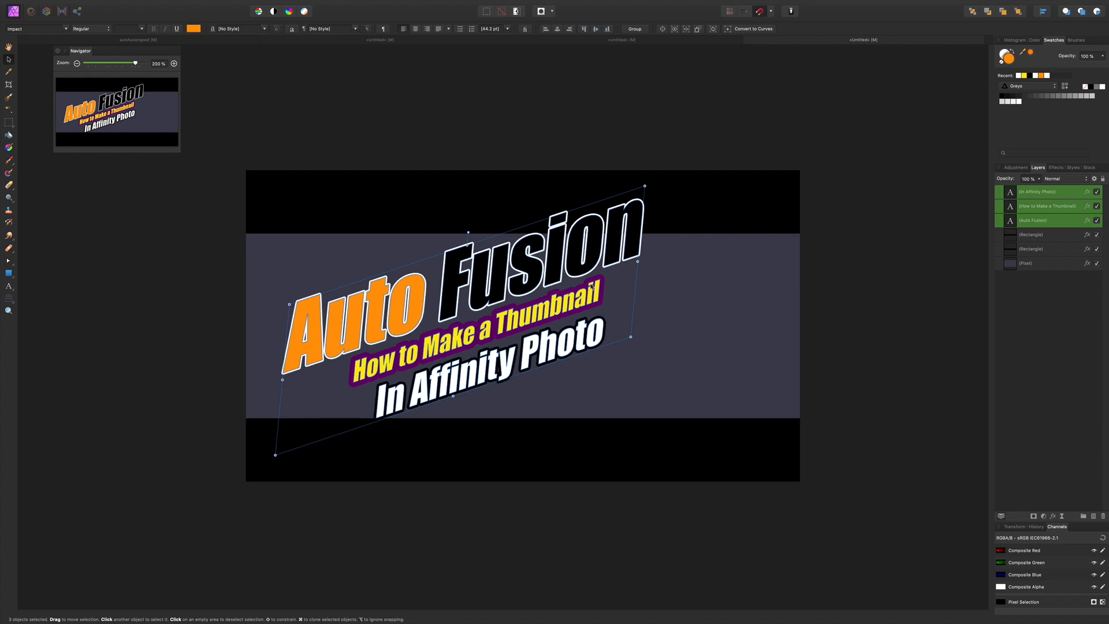
pyautogui.moveTo(560, 258); pyautogui.dragTo(555, 260)
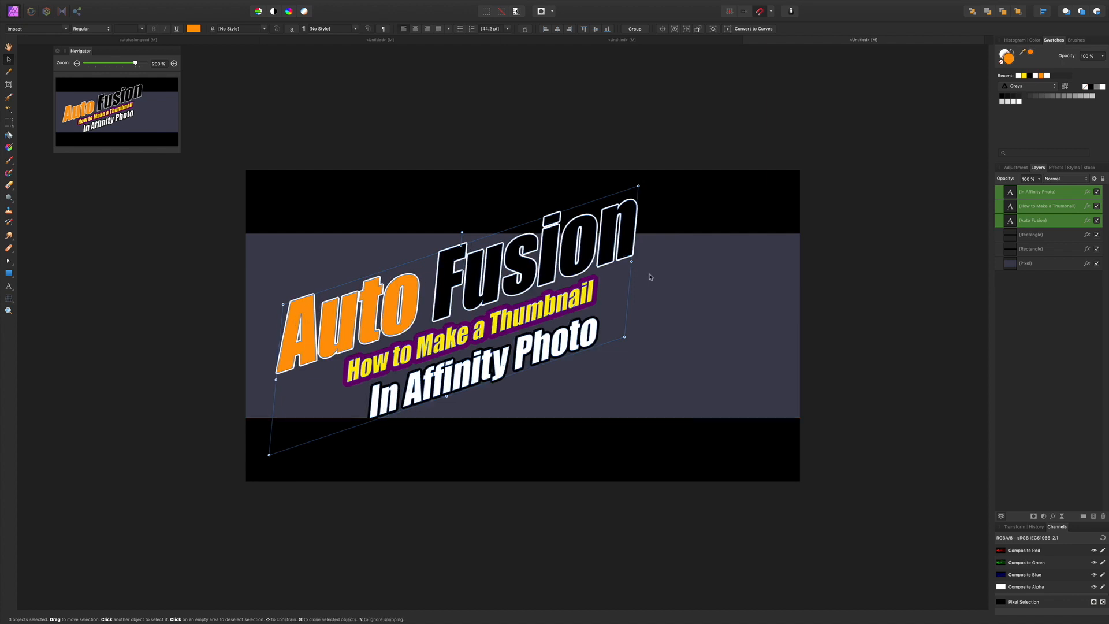
pyautogui.click(607, 274)
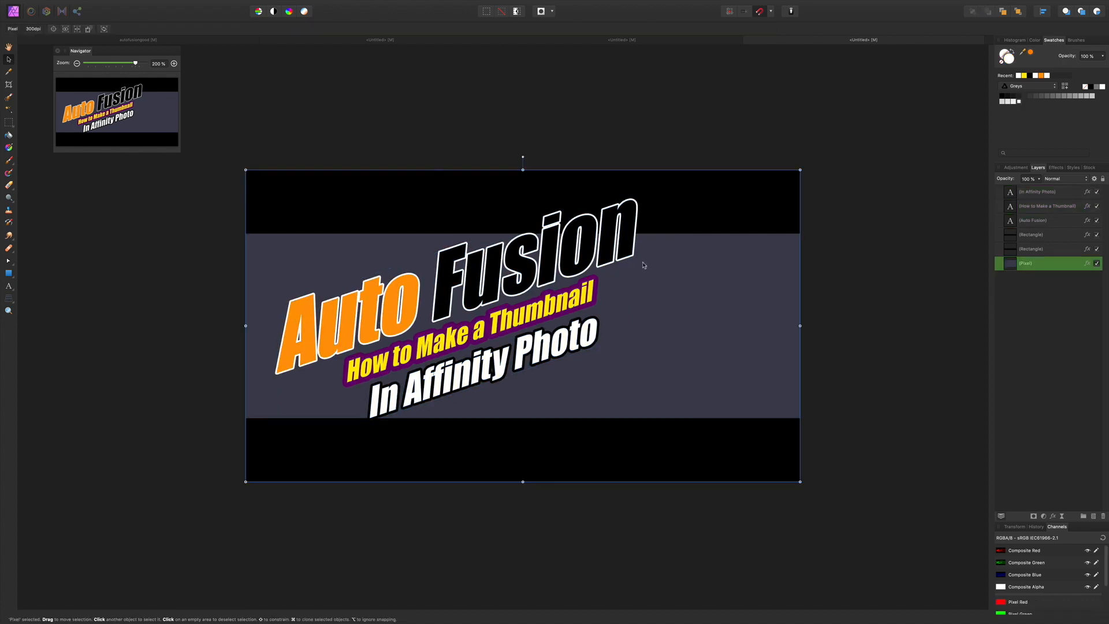
# Step: Switch to the document with the Smart Wax bottle on red, and select its topmost pixel layer for tracing with the Pen tool
pyautogui.click(697, 45)
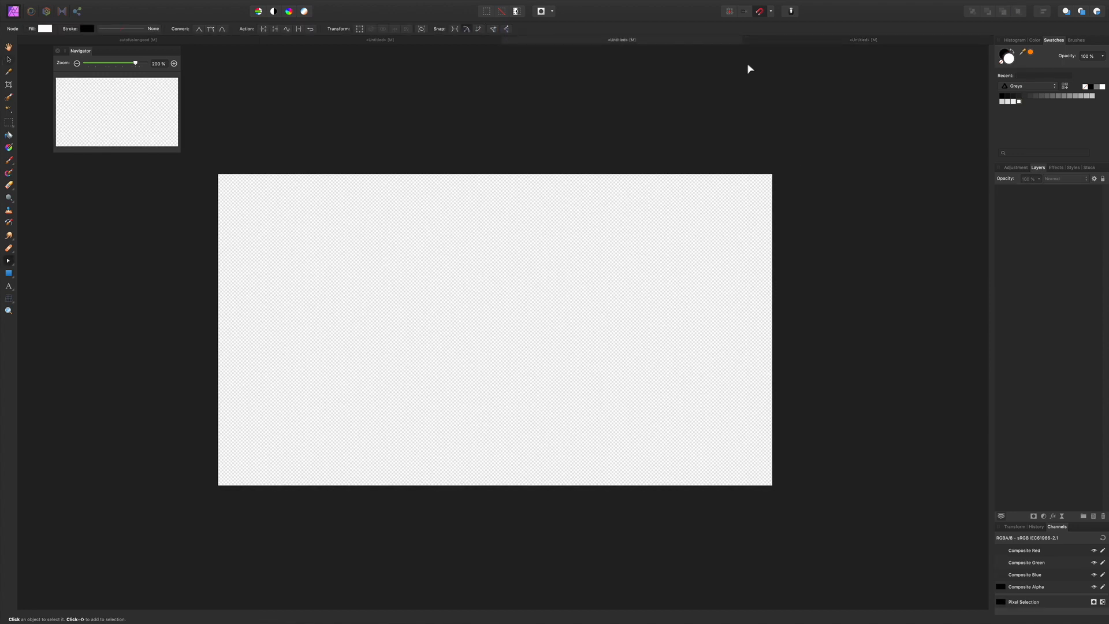
pyautogui.click(454, 44)
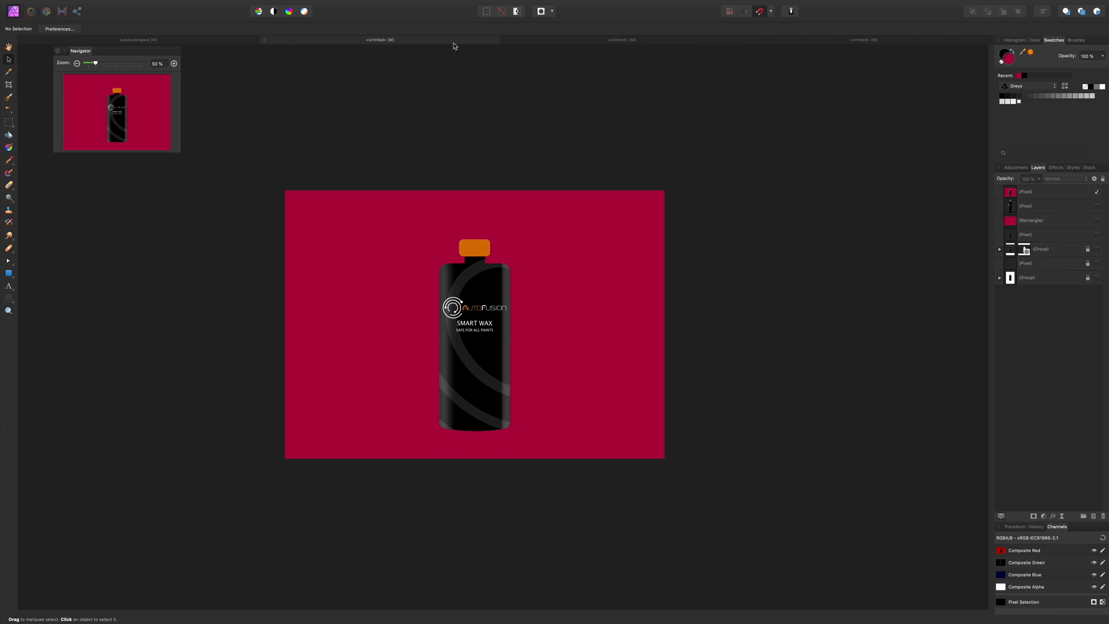
pyautogui.click(1049, 194)
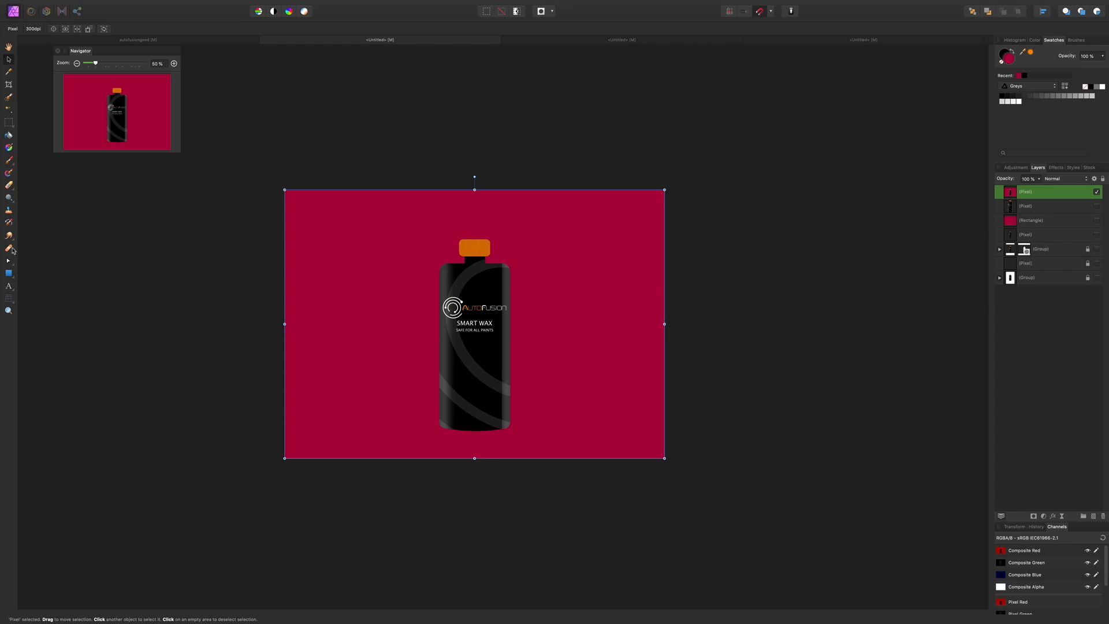
pyautogui.click(14, 269)
pyautogui.click(35, 259)
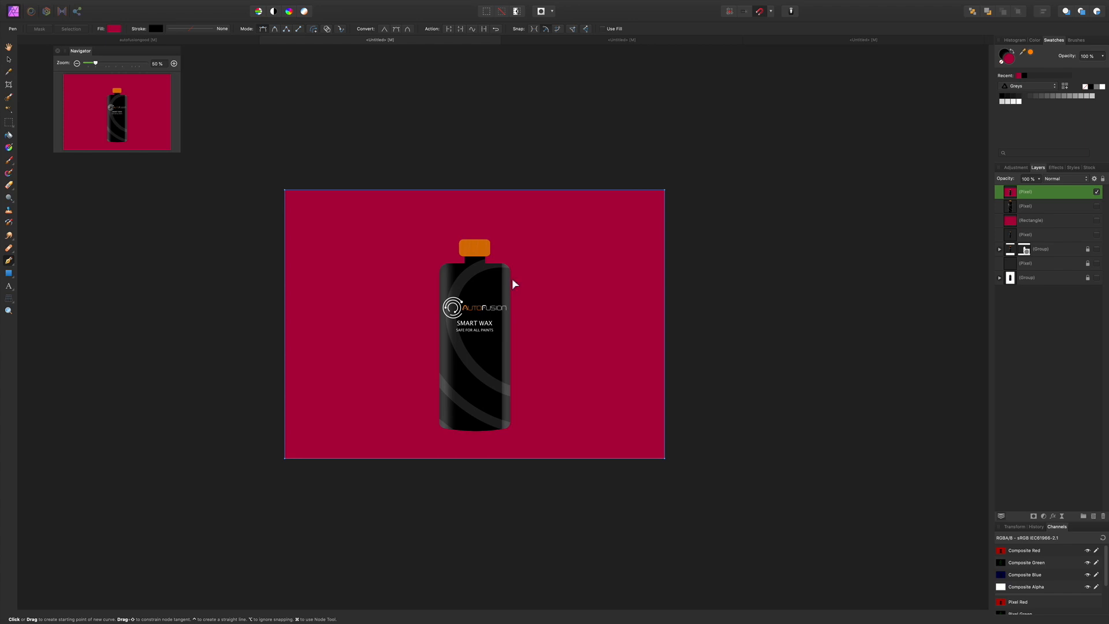
# Step: Start a Pen path at the top of the orange cap and trace its right side, the neck and the bottle's right shoulder
pyautogui.scroll(6, 514, 282)
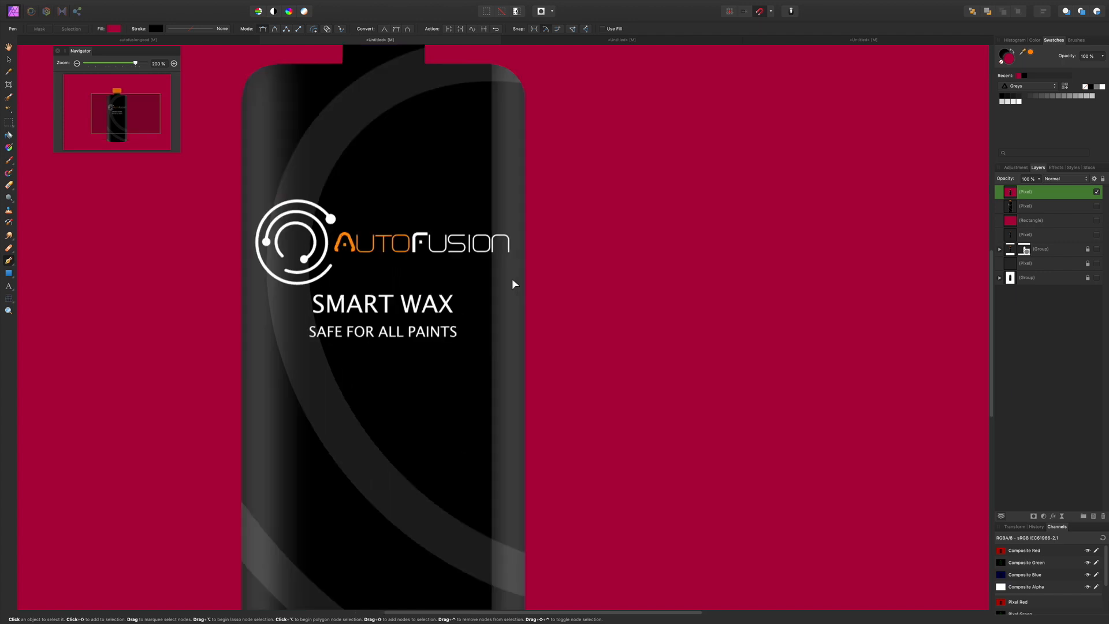
pyautogui.moveTo(506, 243); pyautogui.dragTo(619, 412)
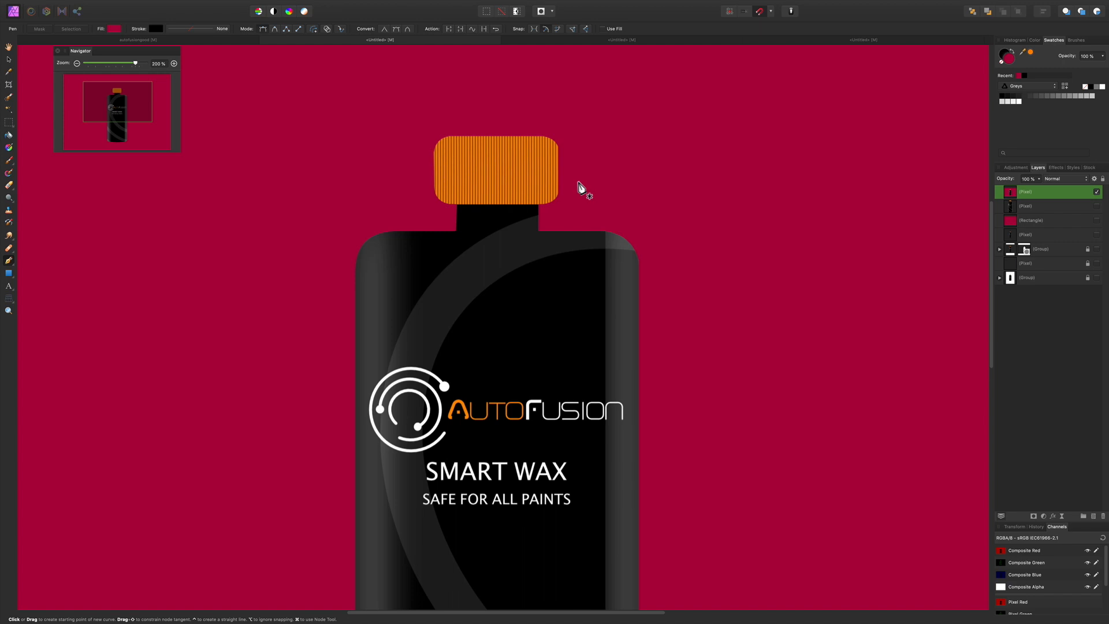
pyautogui.click(528, 149)
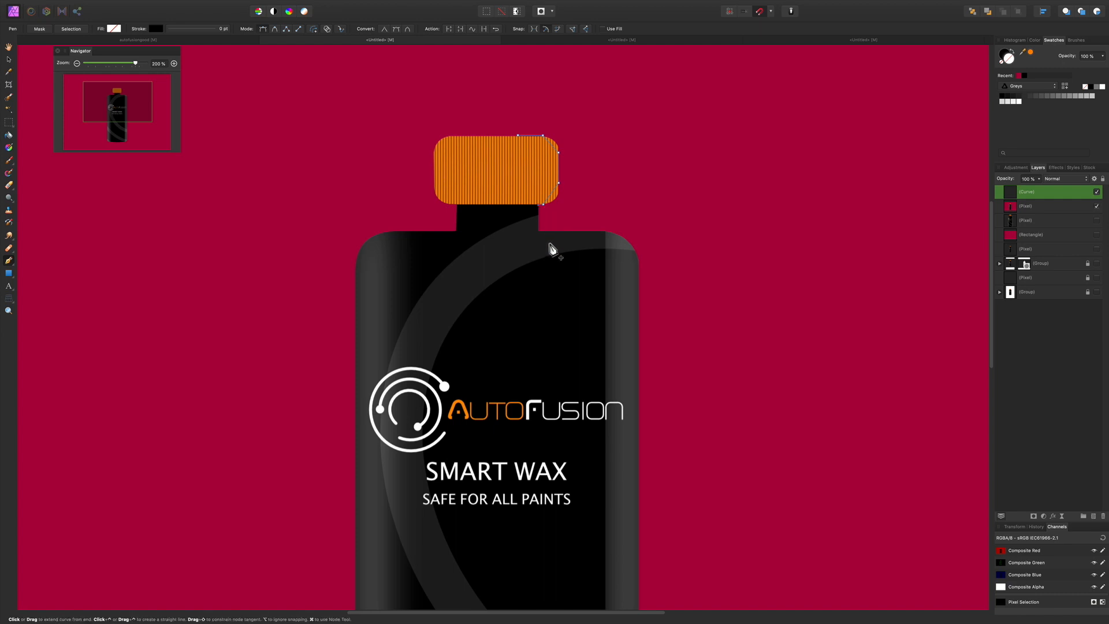
pyautogui.click(548, 245)
pyautogui.click(619, 248)
pyautogui.press('super+z')
pyautogui.click(615, 246)
# Step: Continue the Pen path down the bottle's right edge and across its base to the lower left corner
pyautogui.press('space')
pyautogui.moveTo(704, 459); pyautogui.dragTo(706, 94)
pyautogui.moveTo(705, 401); pyautogui.dragTo(703, 376)
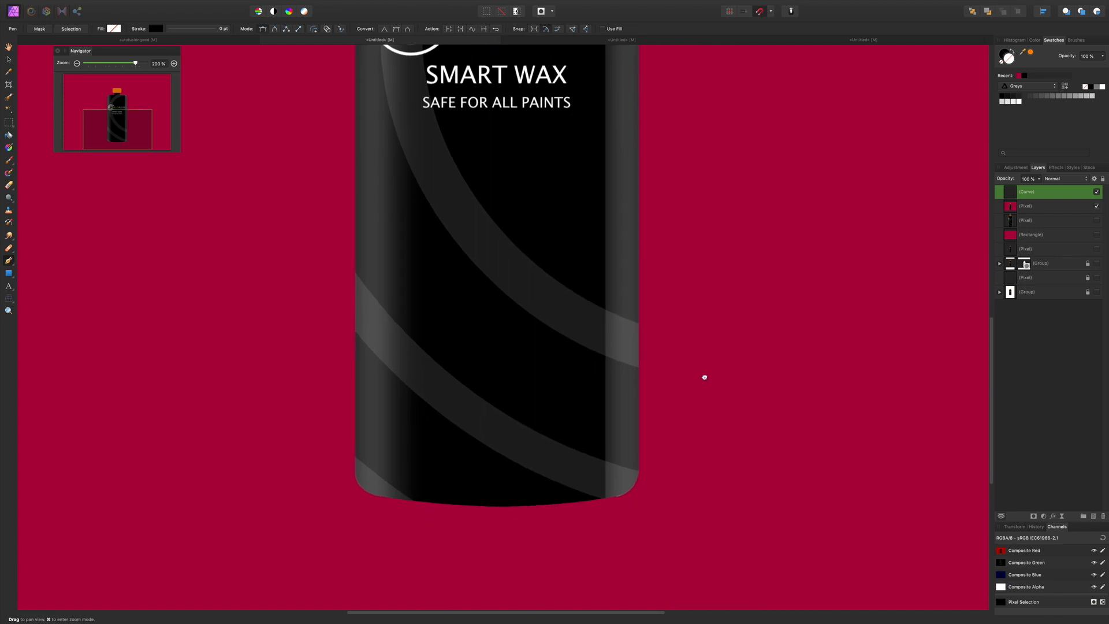
pyautogui.click(650, 477)
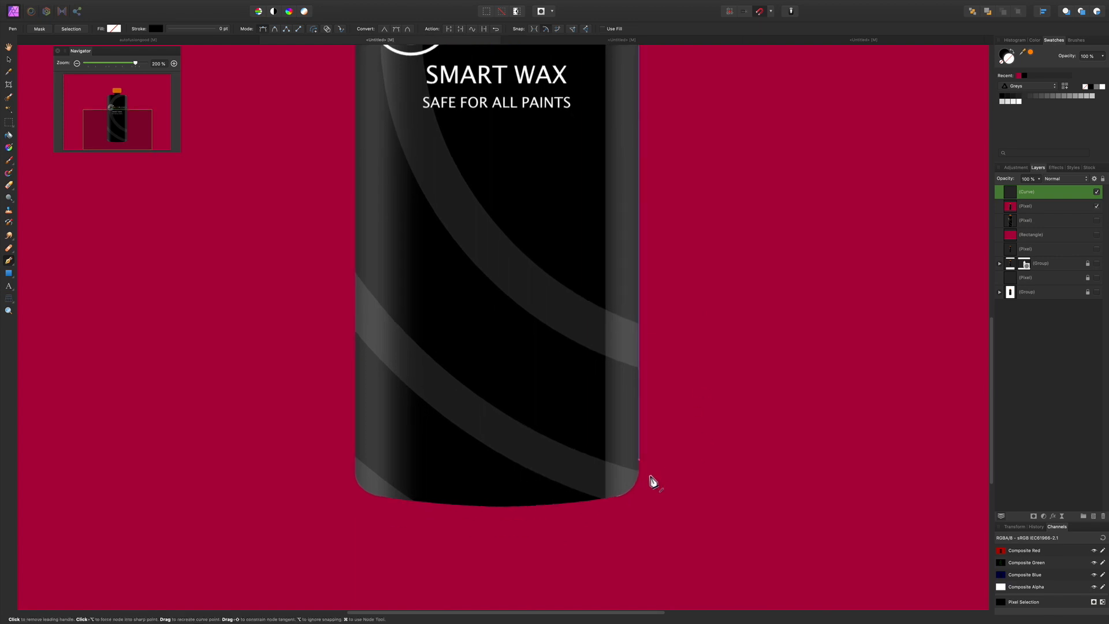
pyautogui.click(619, 511)
pyautogui.click(384, 500)
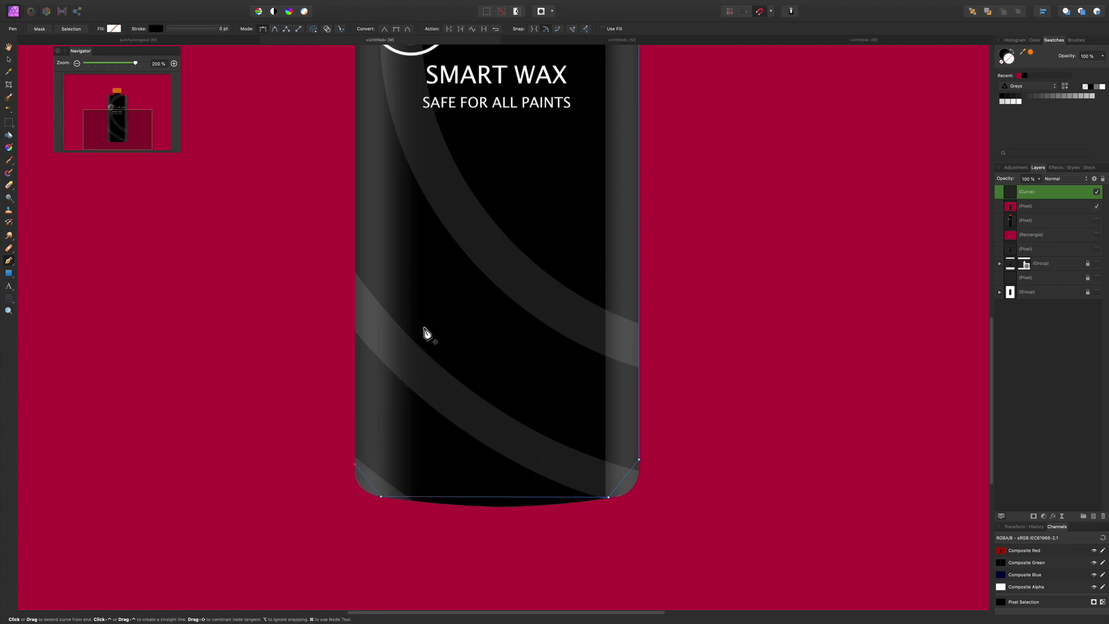
# Step: Continue the Pen path up the bottle's left side, shoulder, neck and orange cap, and close it at its starting node
pyautogui.press('space')
pyautogui.moveTo(411, 273); pyautogui.dragTo(409, 582)
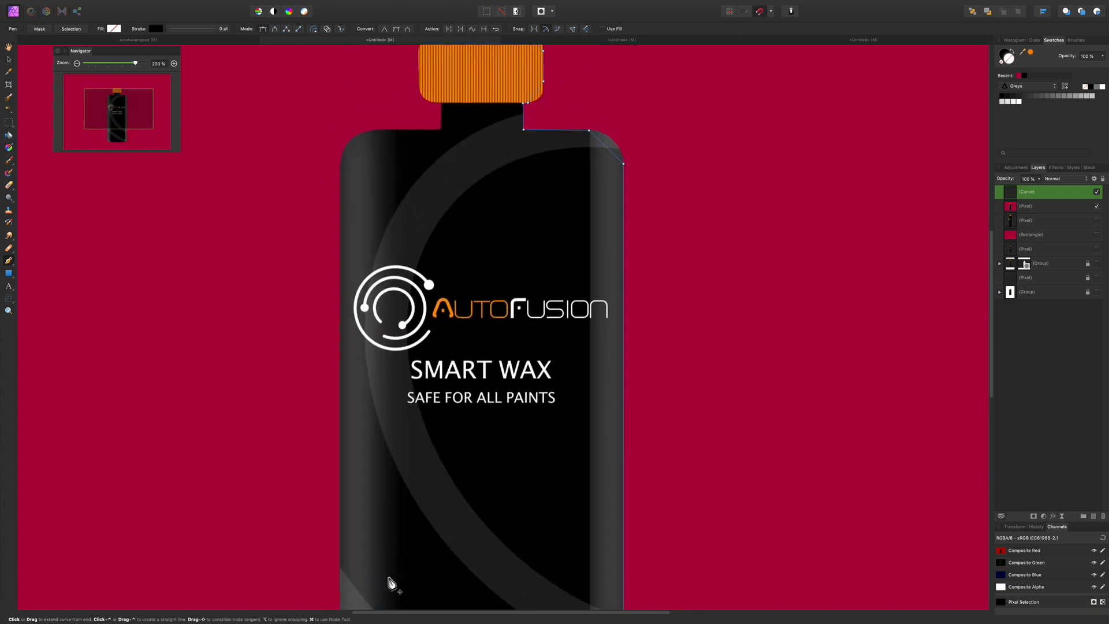
pyautogui.click(351, 184)
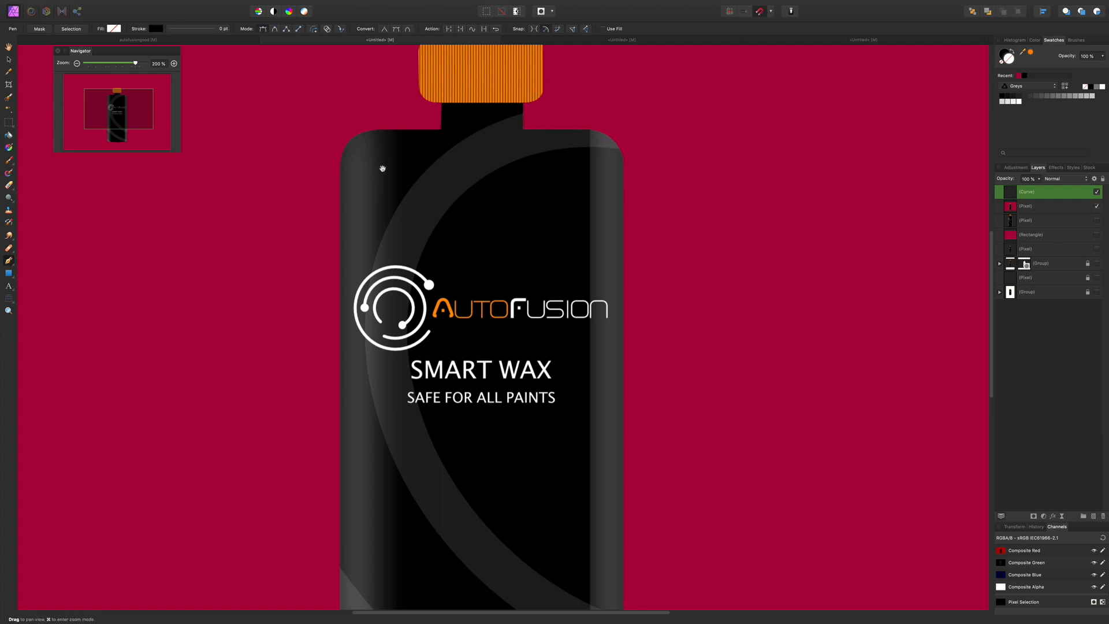
pyautogui.moveTo(382, 169); pyautogui.dragTo(349, 339)
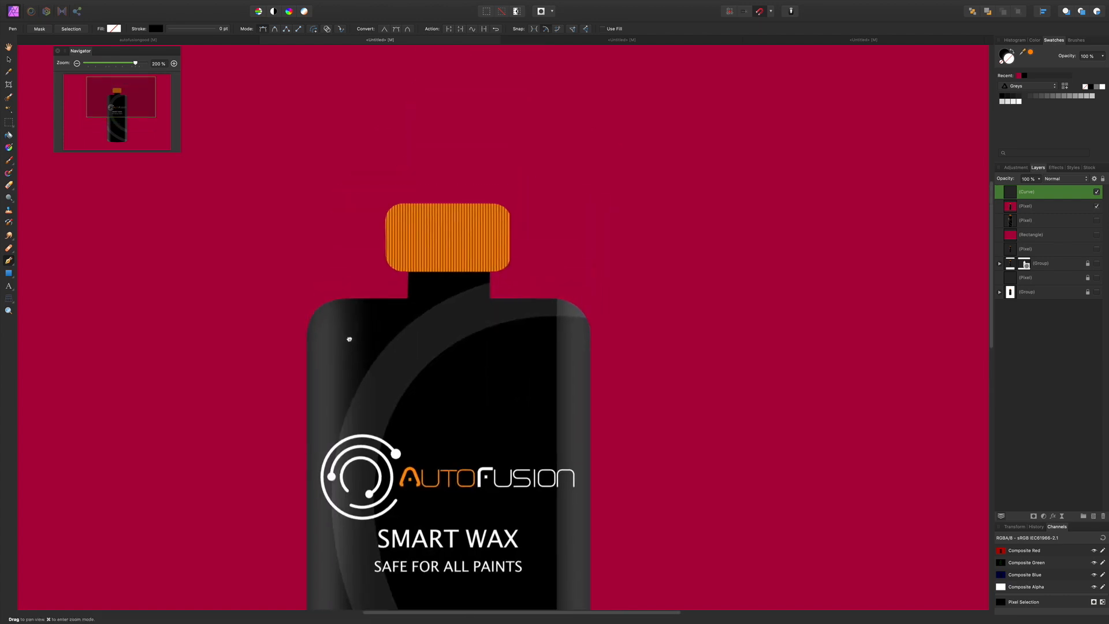
pyautogui.click(366, 313)
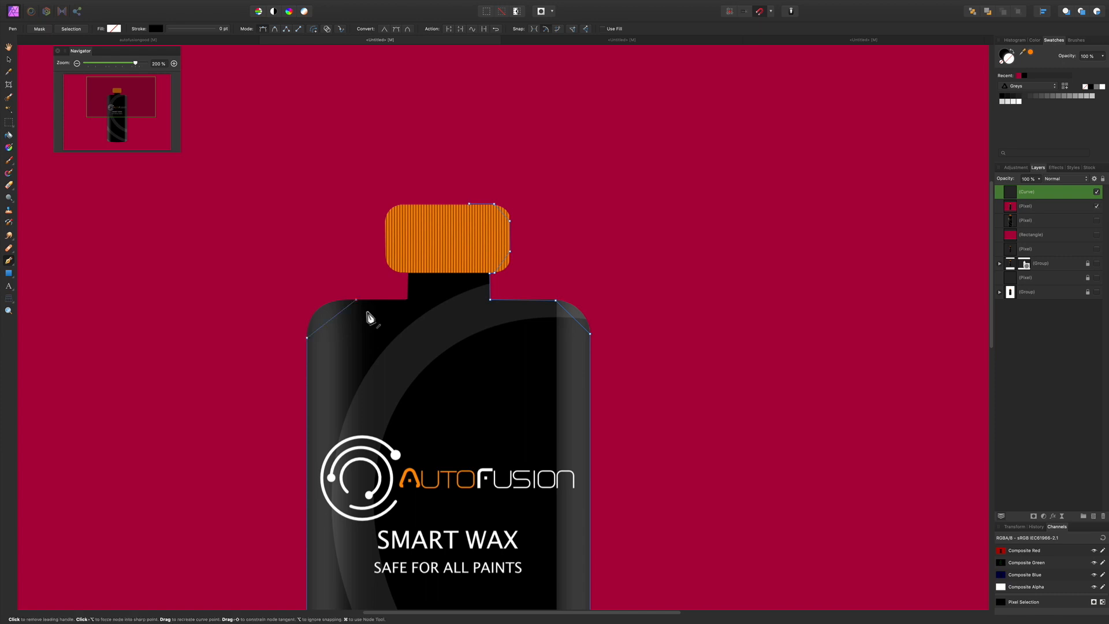
pyautogui.click(418, 312)
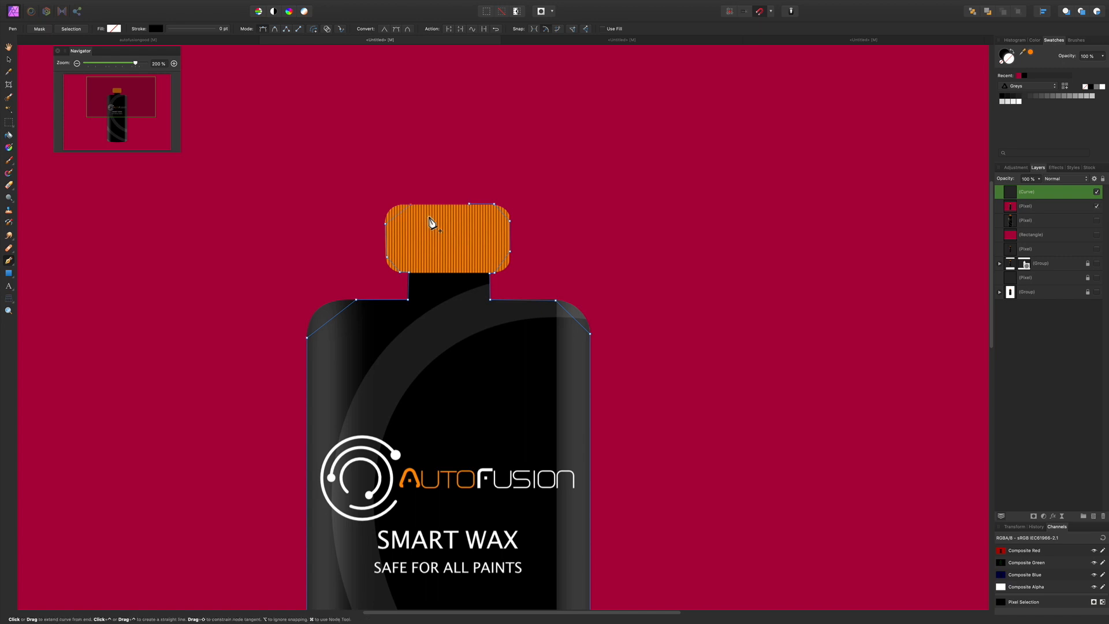
pyautogui.click(469, 204)
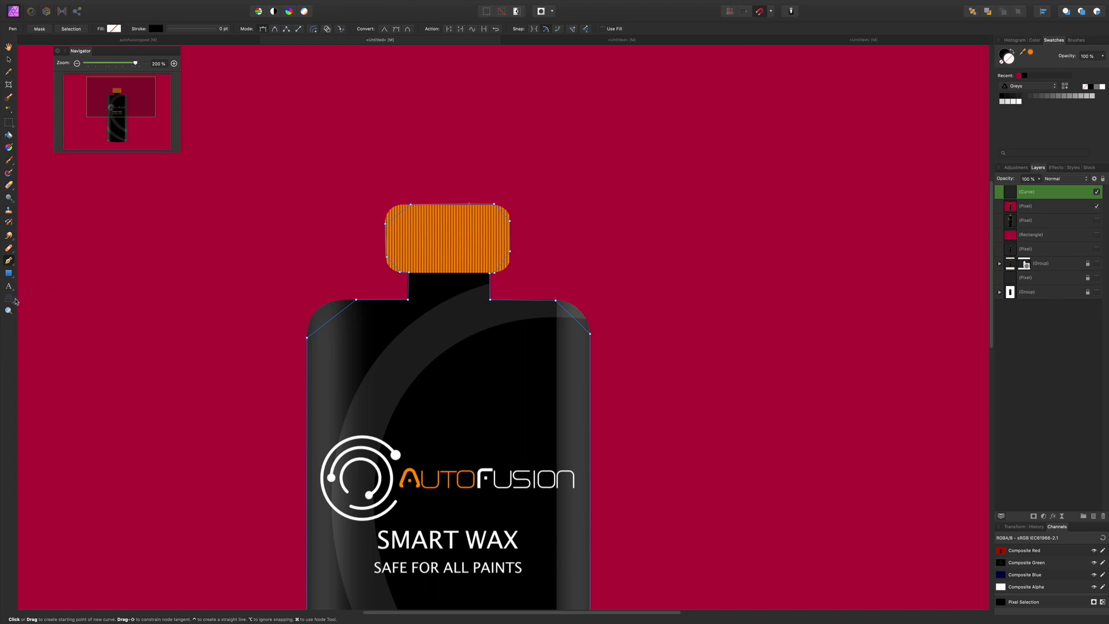
# Step: With the Node tool, fit the path to the orange cap's right side, its lower right corner and the neck's right base
pyautogui.click(15, 266)
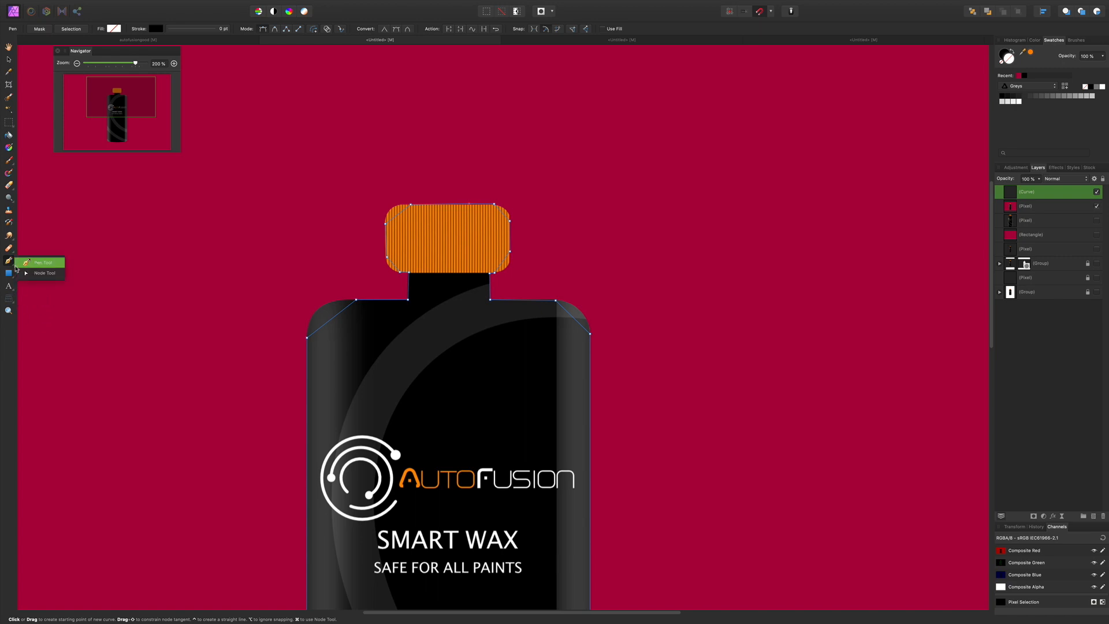
pyautogui.click(24, 273)
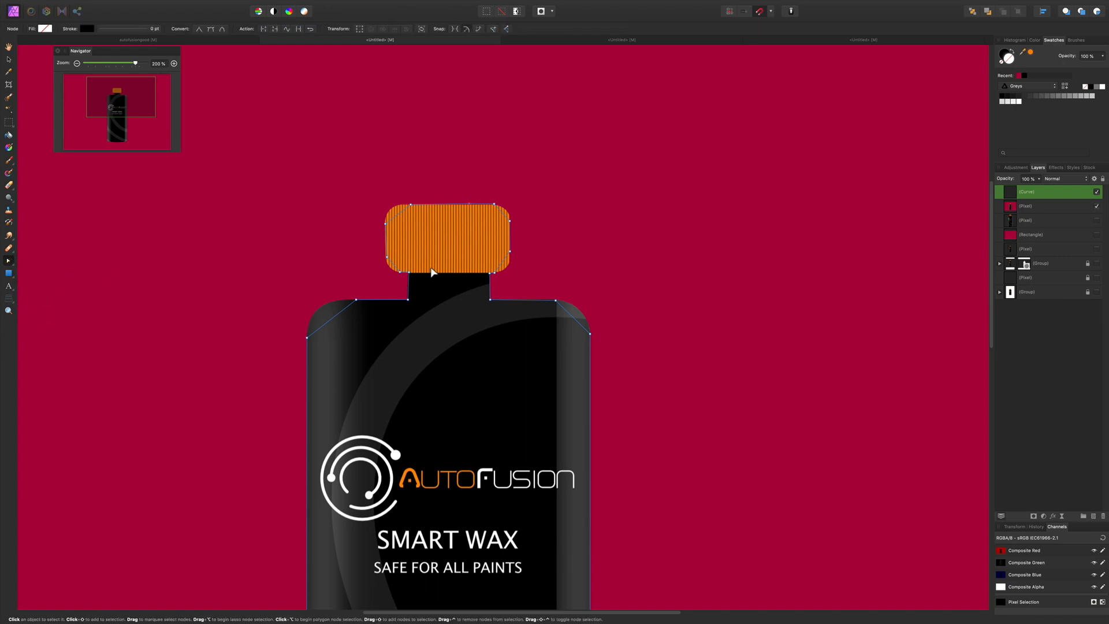
pyautogui.press('super+equal')
pyautogui.press('super+equal')
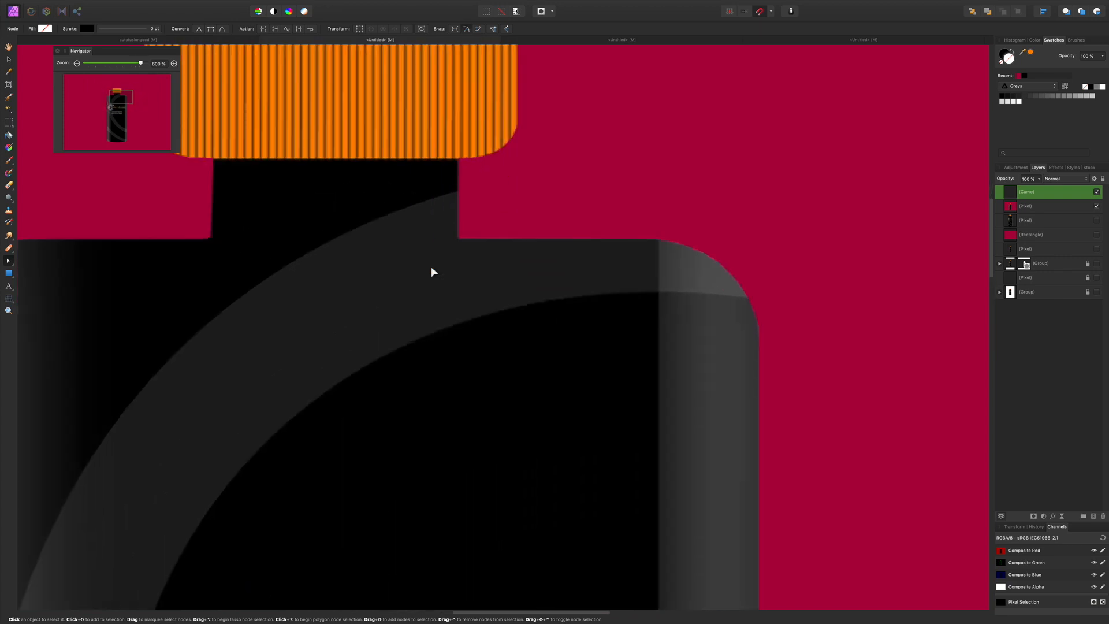
pyautogui.moveTo(511, 187); pyautogui.dragTo(638, 408)
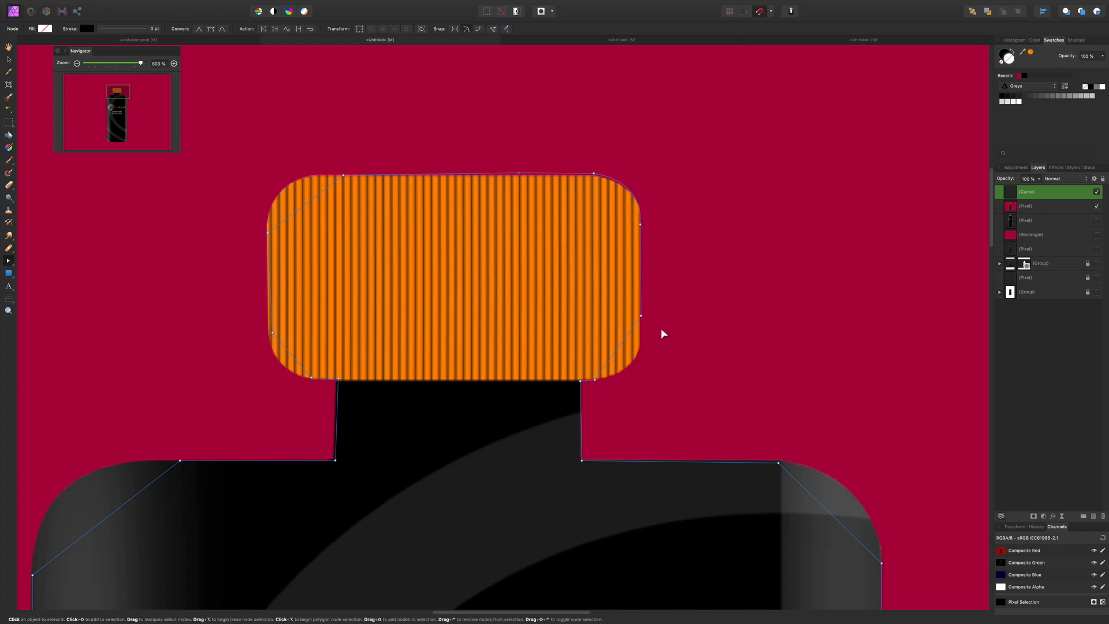
pyautogui.moveTo(649, 324); pyautogui.dragTo(649, 326)
pyautogui.click(650, 238)
pyautogui.moveTo(601, 389); pyautogui.dragTo(598, 388)
pyautogui.moveTo(590, 467); pyautogui.dragTo(590, 466)
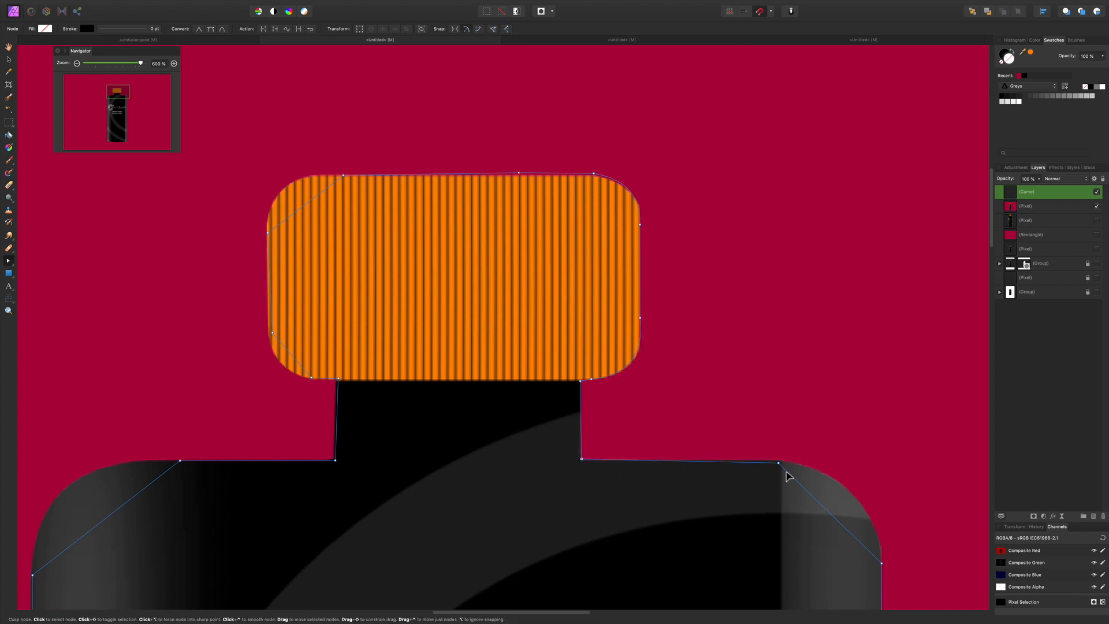
# Step: Align the right shoulder's upper node with the bottle edge and bend the shoulder segment to follow the rounded corner
pyautogui.moveTo(789, 470); pyautogui.dragTo(790, 471)
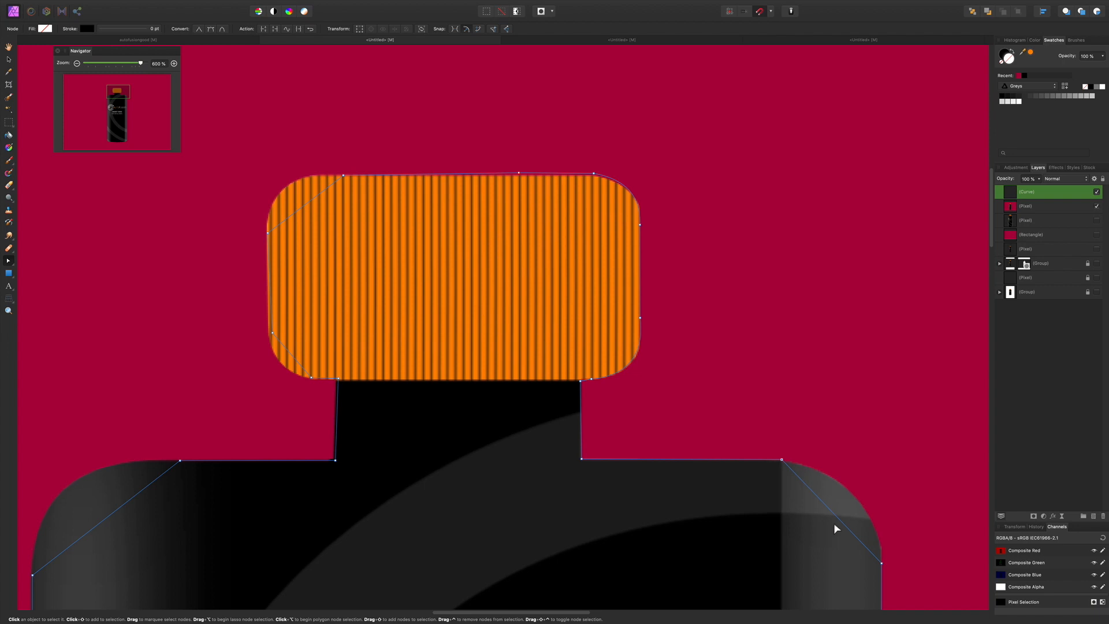
pyautogui.moveTo(845, 526); pyautogui.dragTo(871, 510)
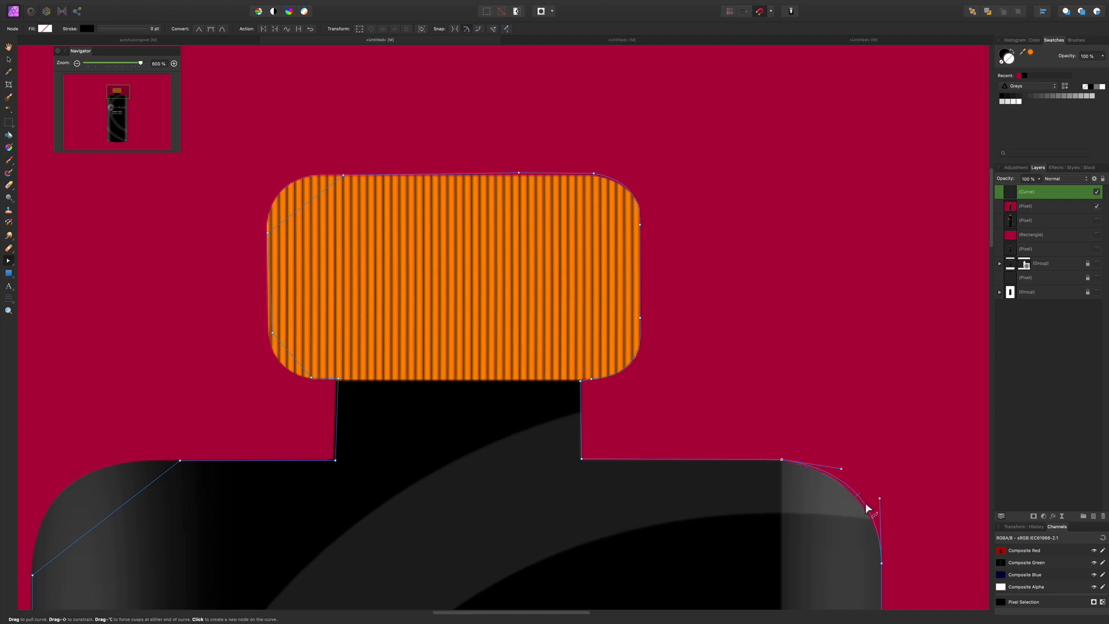
pyautogui.moveTo(863, 508); pyautogui.dragTo(863, 508)
# Step: Bend the path's lower right corner, base and lower left corner segments to follow the bottle's rounded bottom
pyautogui.press('space')
pyautogui.moveTo(765, 507); pyautogui.dragTo(626, 168)
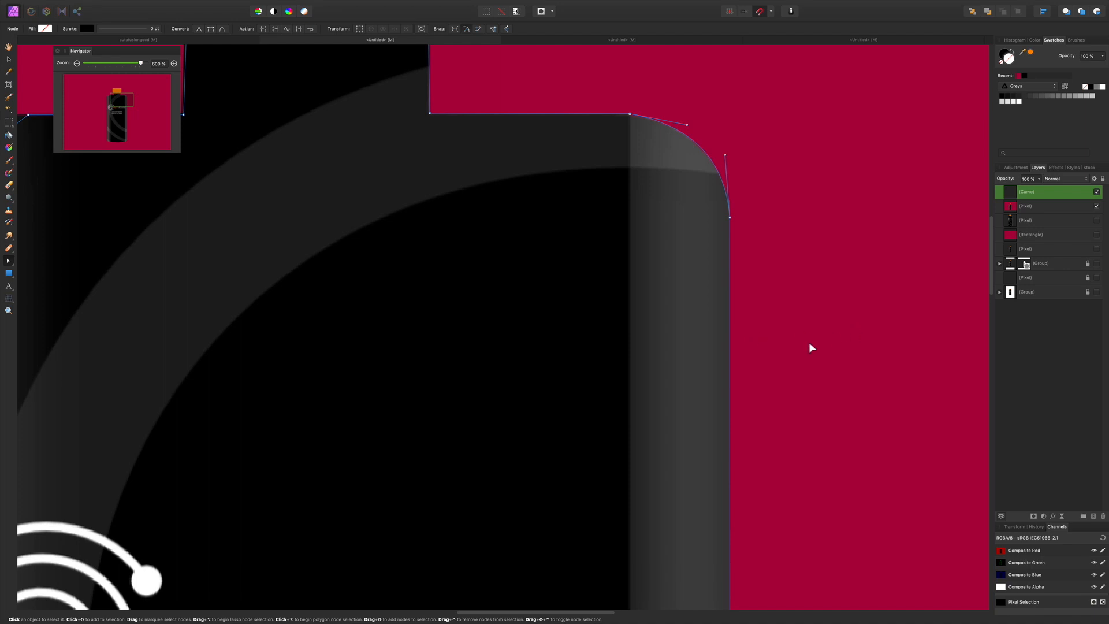
pyautogui.moveTo(629, 404); pyautogui.dragTo(652, 58)
pyautogui.moveTo(664, 548); pyautogui.dragTo(687, 61)
pyautogui.moveTo(642, 547); pyautogui.dragTo(631, 333)
pyautogui.moveTo(729, 475); pyautogui.dragTo(738, 484)
pyautogui.moveTo(404, 479); pyautogui.dragTo(595, 499)
pyautogui.moveTo(523, 514); pyautogui.dragTo(539, 553)
pyautogui.hscroll(-10, 539, 558)
pyautogui.moveTo(416, 512); pyautogui.dragTo(394, 531)
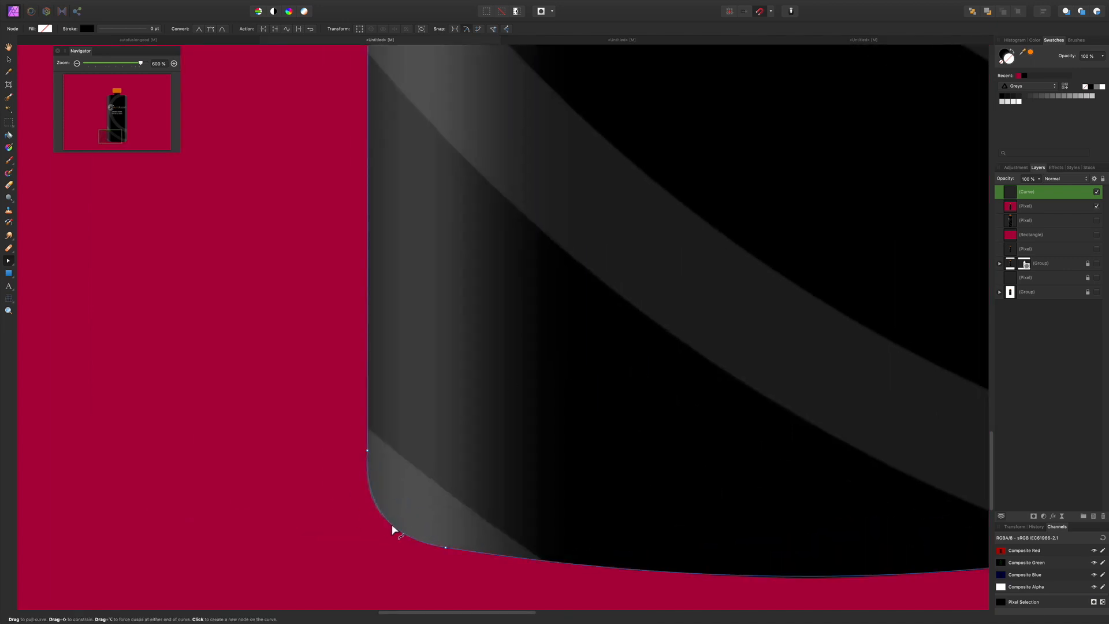
# Step: Adjust the left shoulder's lower node and curve the shoulder segment along the bottle's rounded upper left corner
pyautogui.scroll(20, 452, 381)
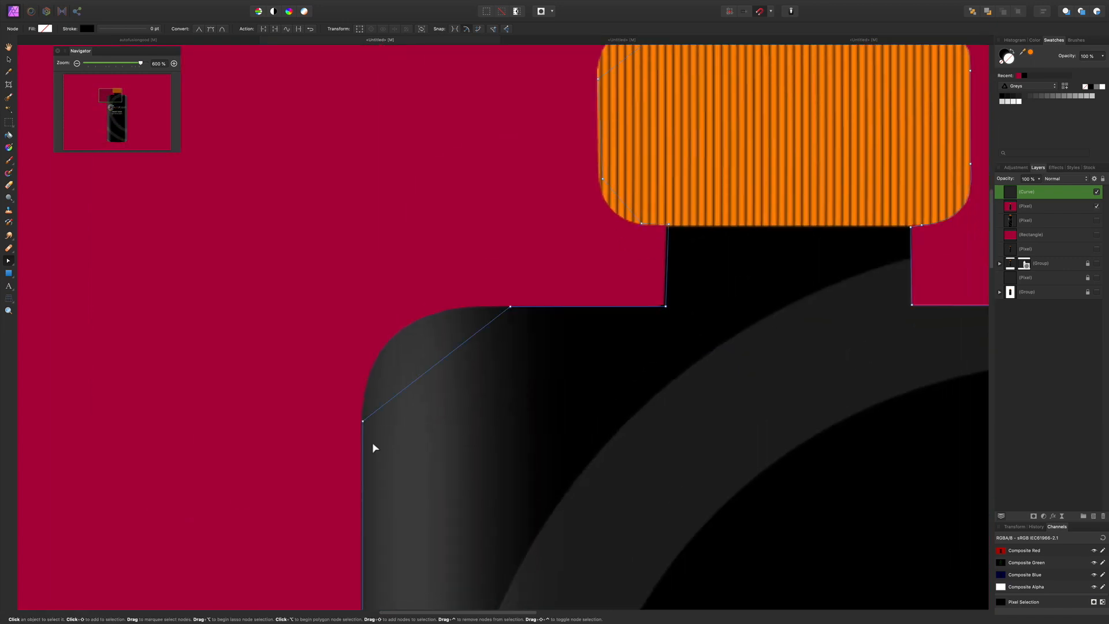
pyautogui.moveTo(362, 421); pyautogui.dragTo(356, 422)
pyautogui.moveTo(443, 360); pyautogui.dragTo(425, 309)
# Step: Curve the path around the orange cap's left corners and align the nodes along its top edge
pyautogui.press('space')
pyautogui.moveTo(707, 306); pyautogui.dragTo(490, 515)
pyautogui.scroll(5, 522, 329)
pyautogui.click(509, 353)
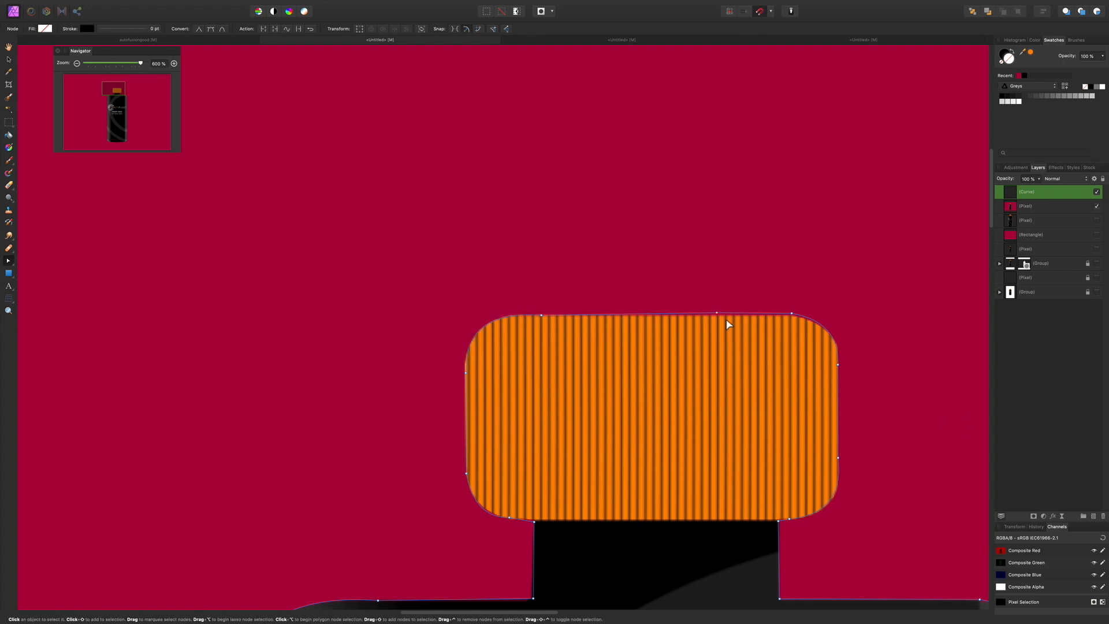
pyautogui.moveTo(727, 321); pyautogui.dragTo(726, 320)
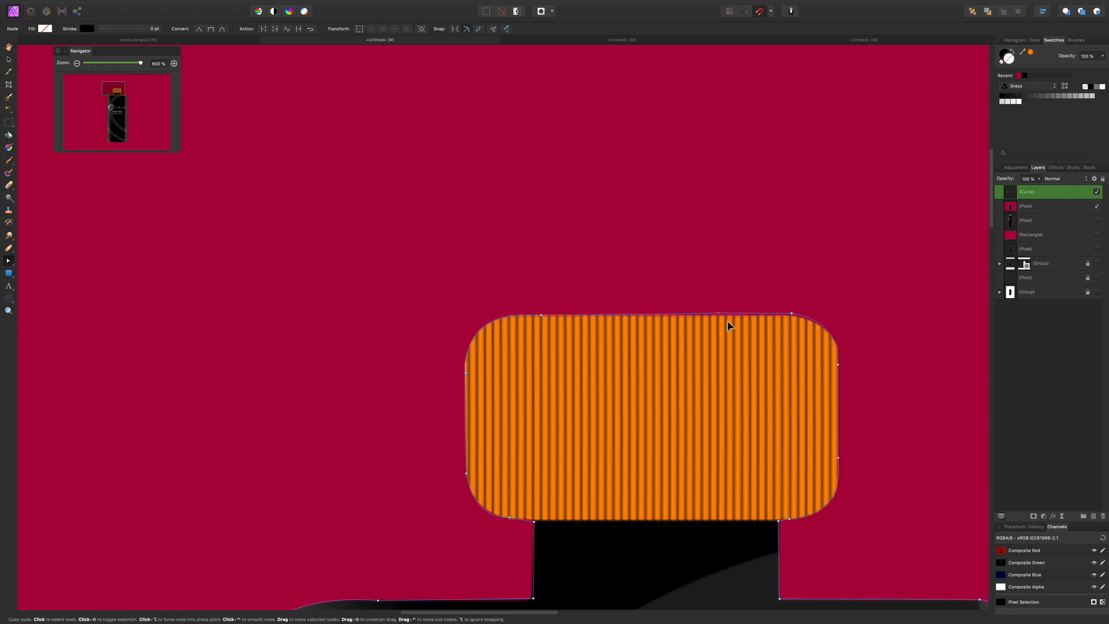
pyautogui.moveTo(800, 322); pyautogui.dragTo(799, 323)
pyautogui.moveTo(725, 321); pyautogui.dragTo(726, 324)
pyautogui.moveTo(849, 607); pyautogui.dragTo(829, 338)
# Step: Select the finished bottle curve and turn it into a mask on the red-background pixel layer with the Pen tool
pyautogui.press('super+minus')
pyautogui.press('super+minus')
pyautogui.press('super+minus')
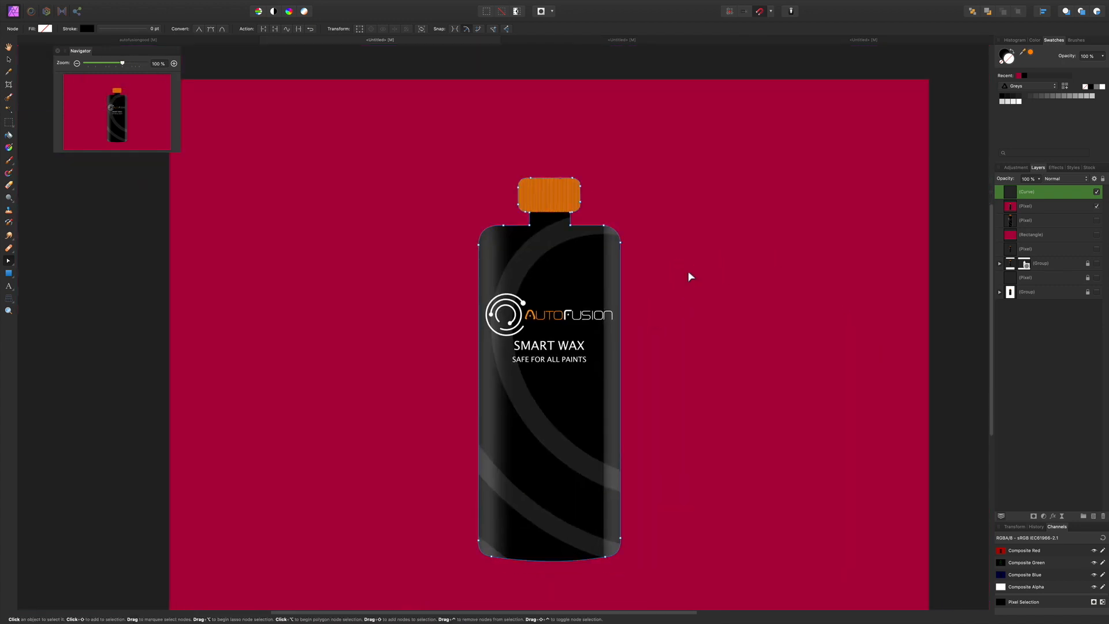
pyautogui.click(8, 261)
pyautogui.click(34, 265)
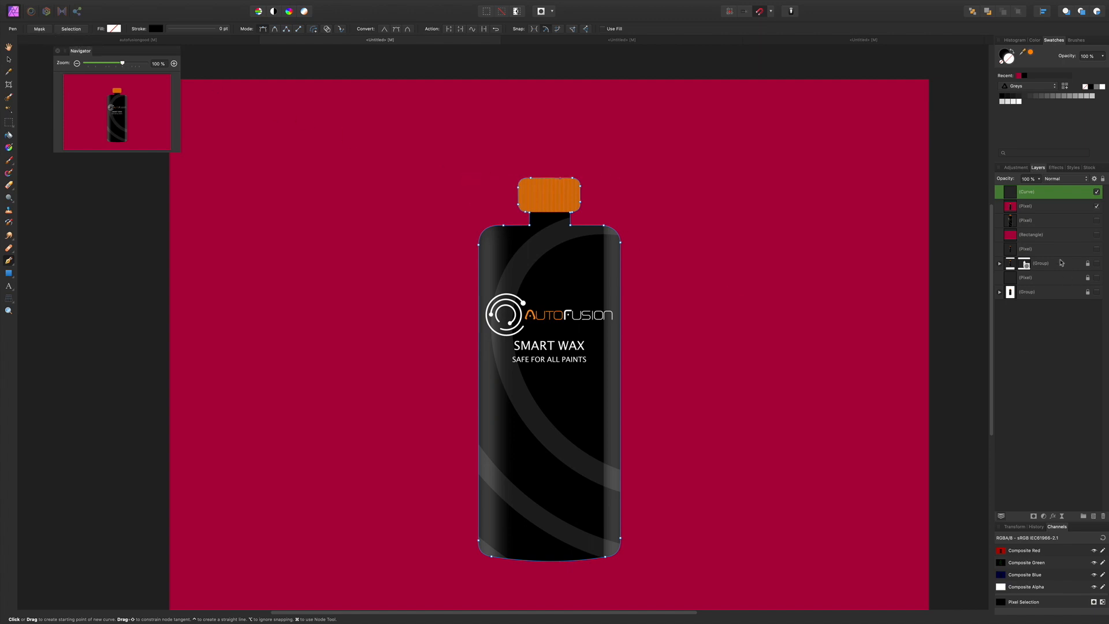
pyautogui.click(1034, 206)
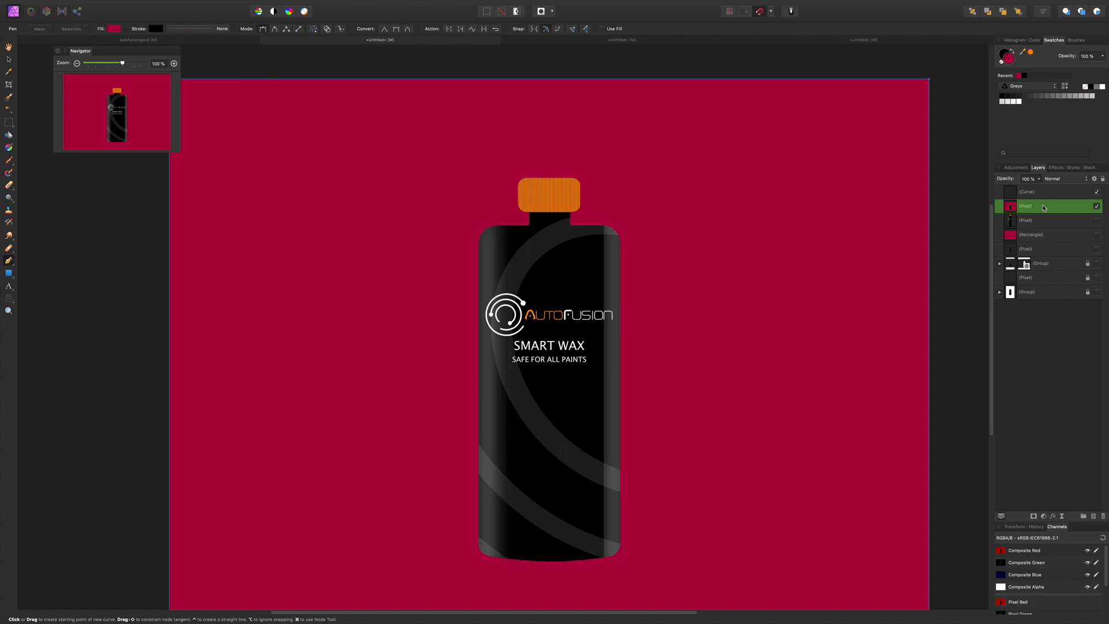
pyautogui.click(1043, 193)
pyautogui.click(40, 28)
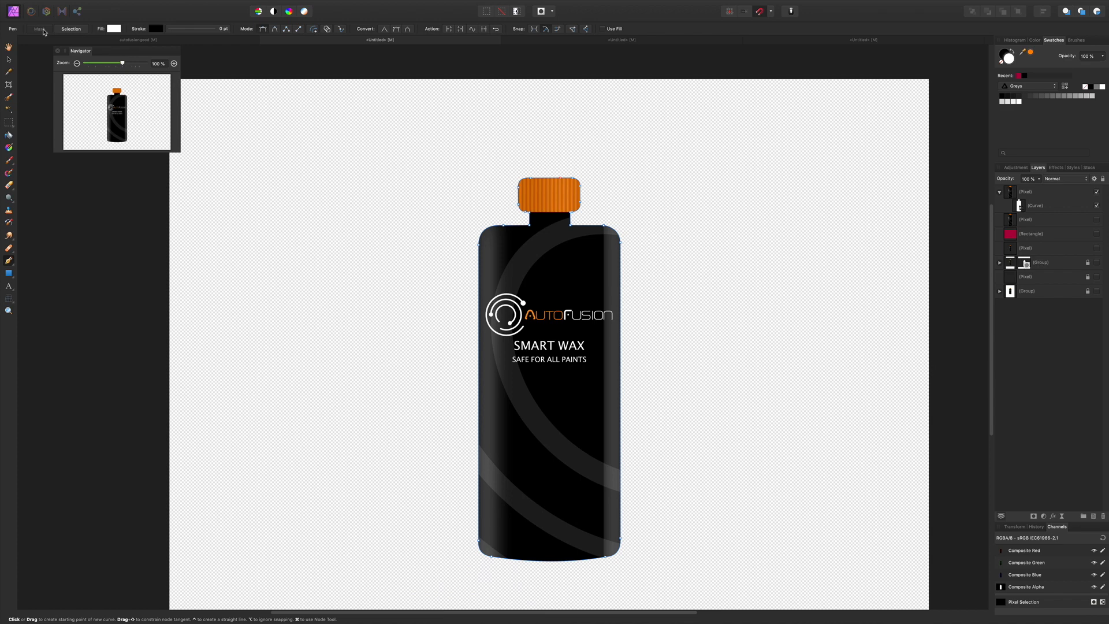
# Step: Pull the mask curve outward at the bottle's left shoulder with the Node tool, and return it to the bottle's edge
pyautogui.click(9, 59)
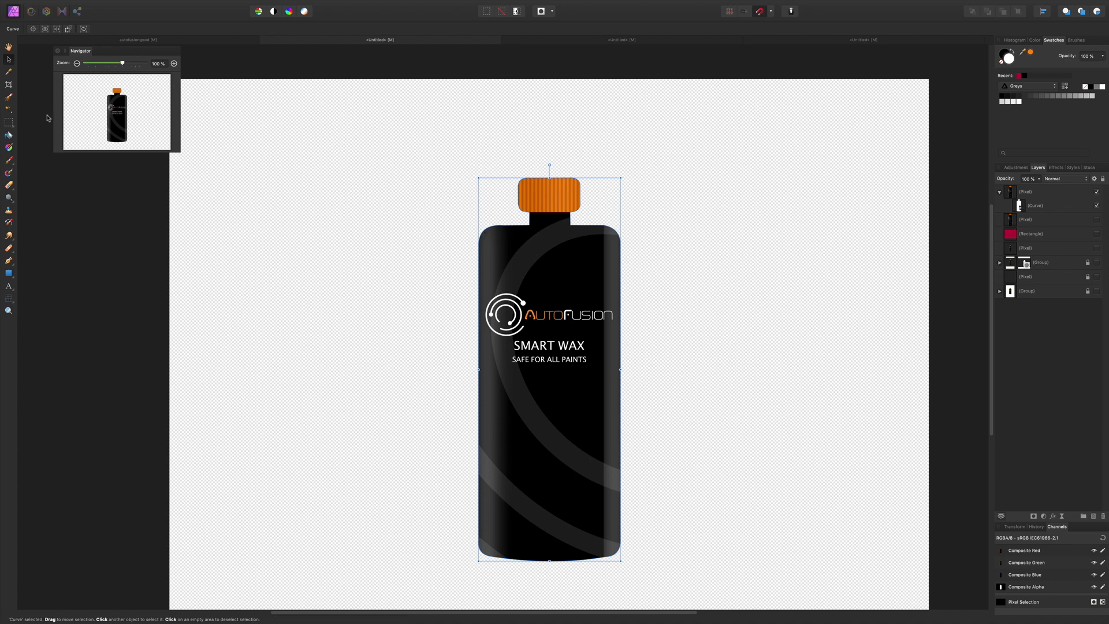
pyautogui.click(13, 267)
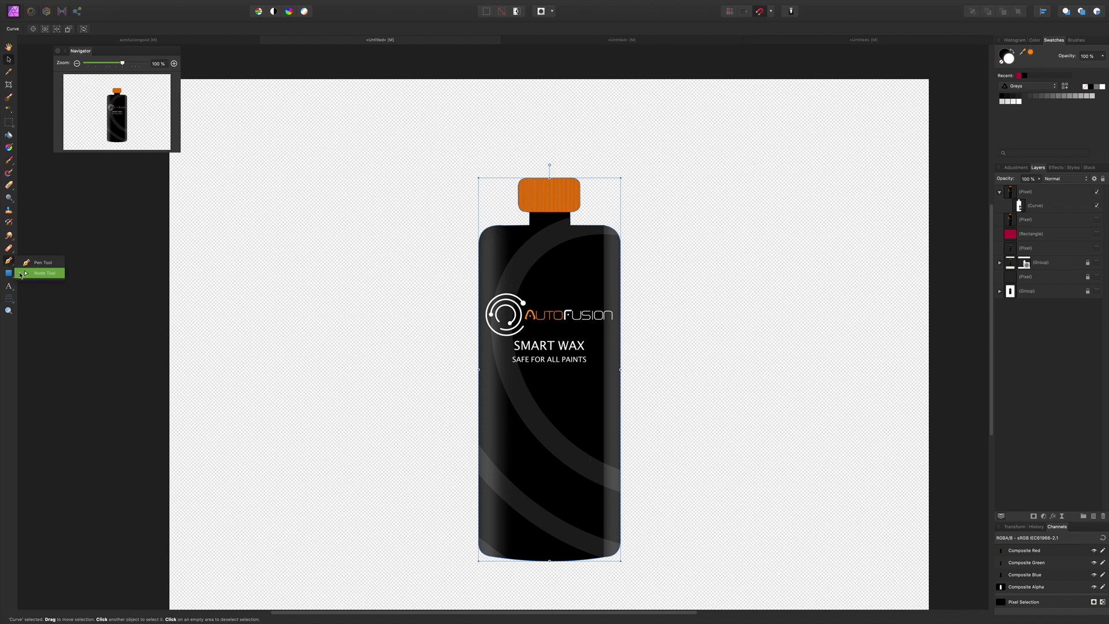
pyautogui.click(23, 272)
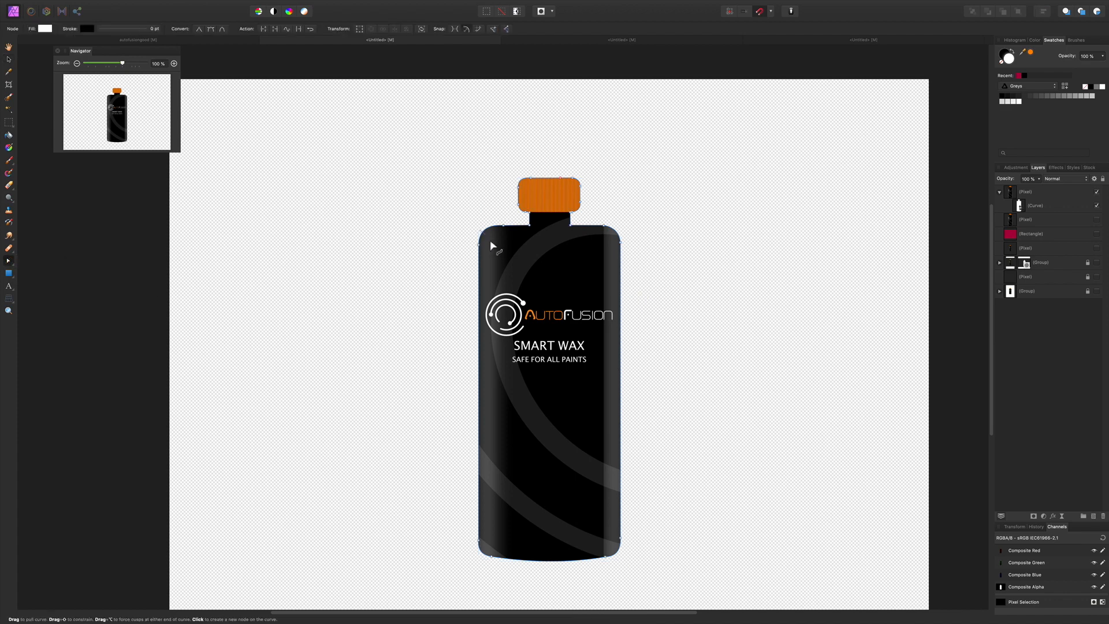
pyautogui.moveTo(522, 269); pyautogui.dragTo(396, 156)
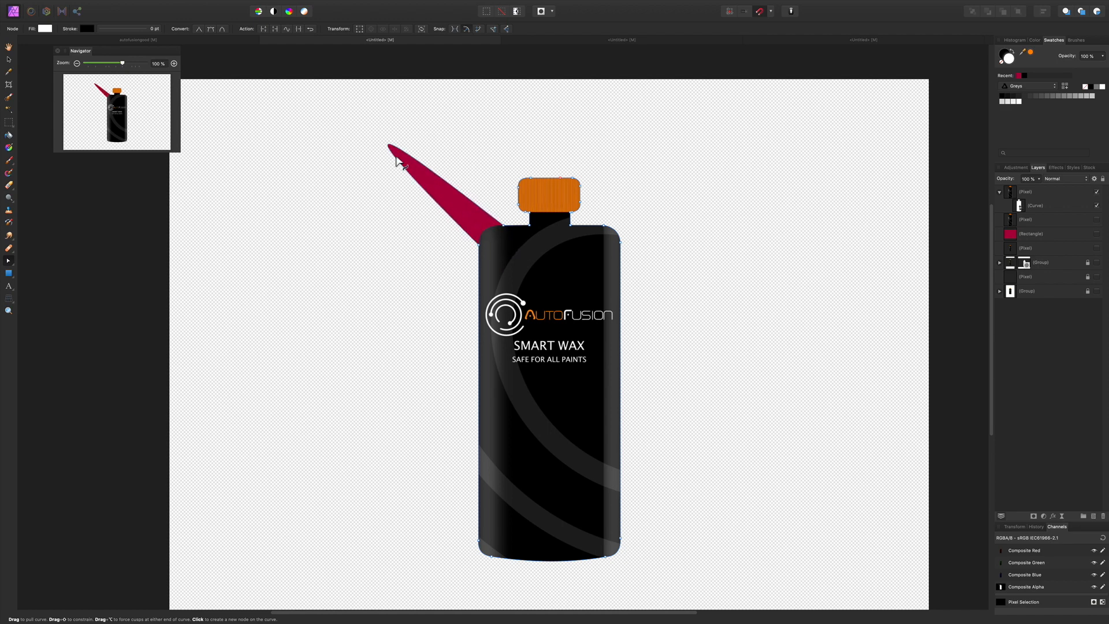
pyautogui.moveTo(396, 156); pyautogui.dragTo(491, 243)
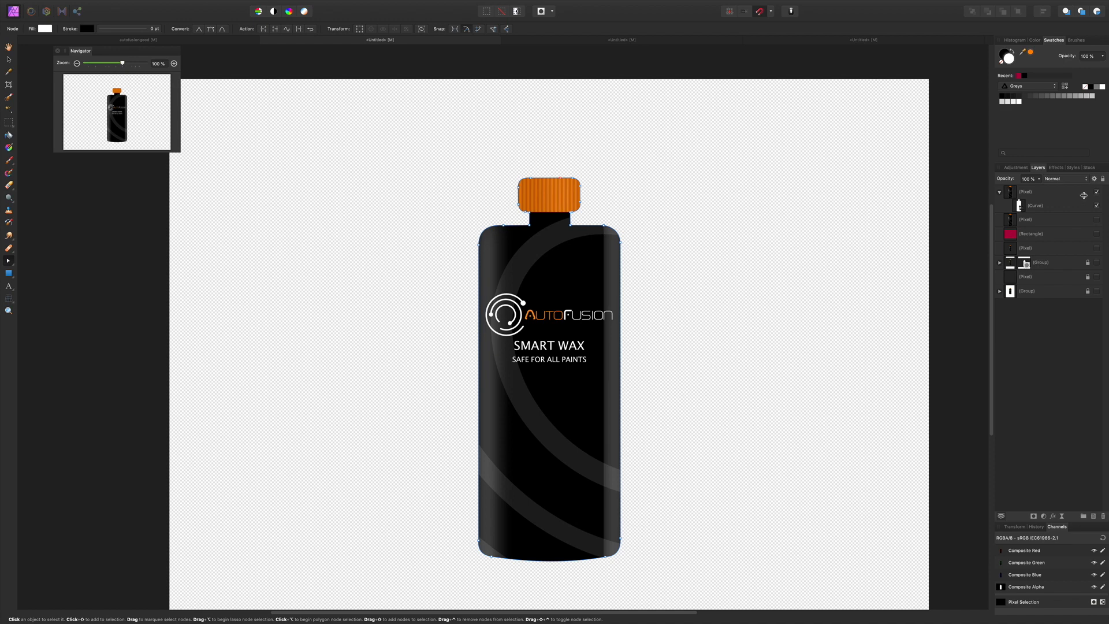
# Step: Copy the masked bottle layer and paste it into the thumbnail document just above the background pixel layer
pyautogui.click(999, 193)
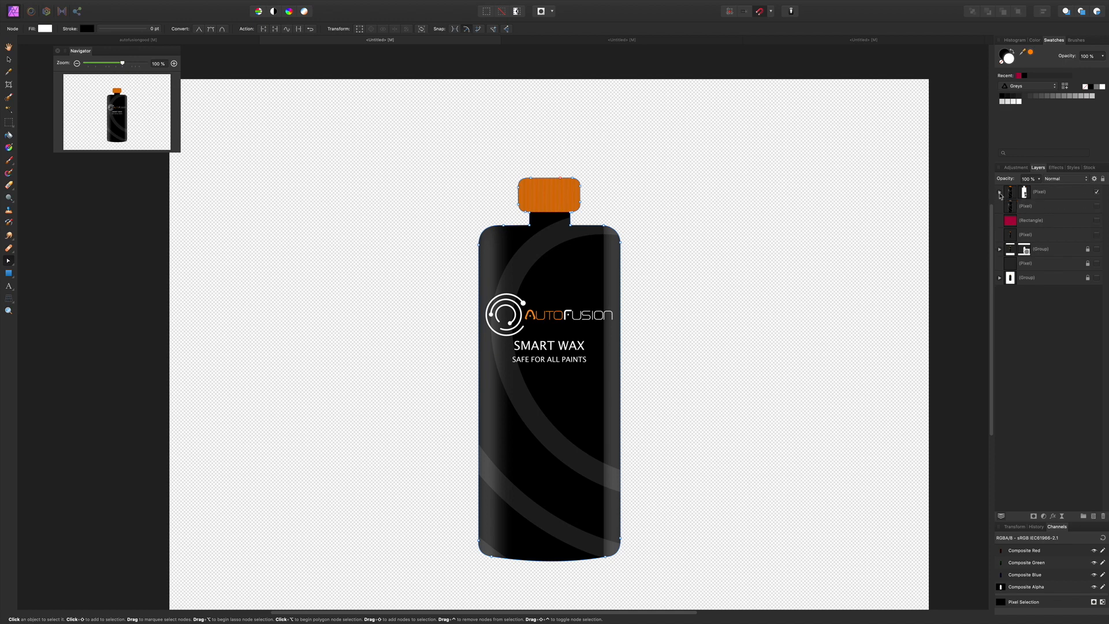
pyautogui.rightClick(1066, 194)
pyautogui.press('Escape')
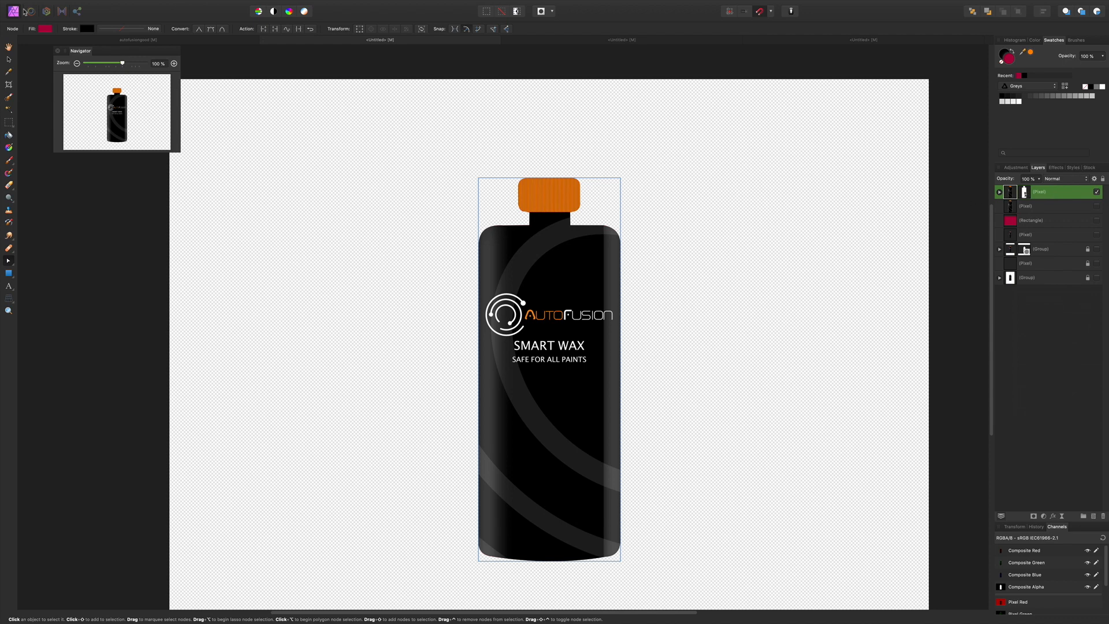
pyautogui.click(622, 40)
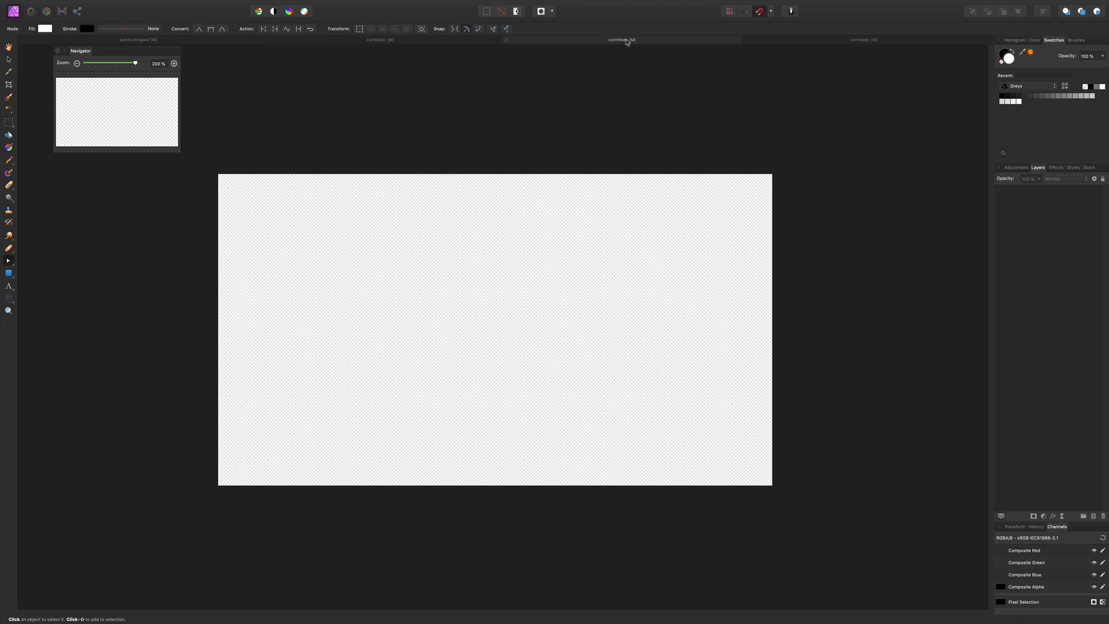
pyautogui.click(436, 39)
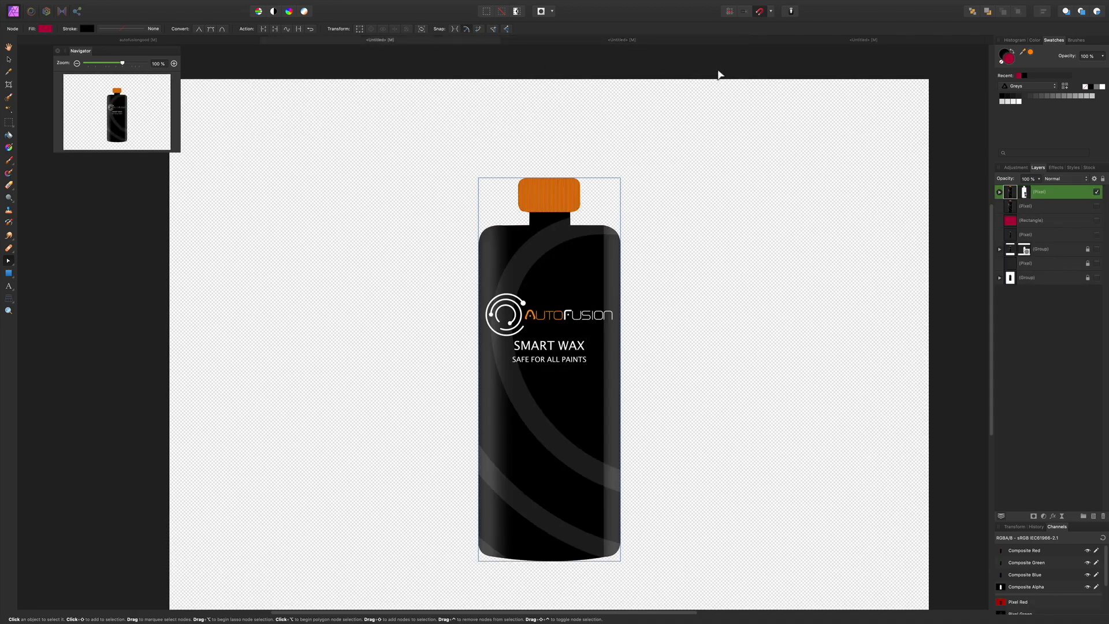
pyautogui.click(855, 40)
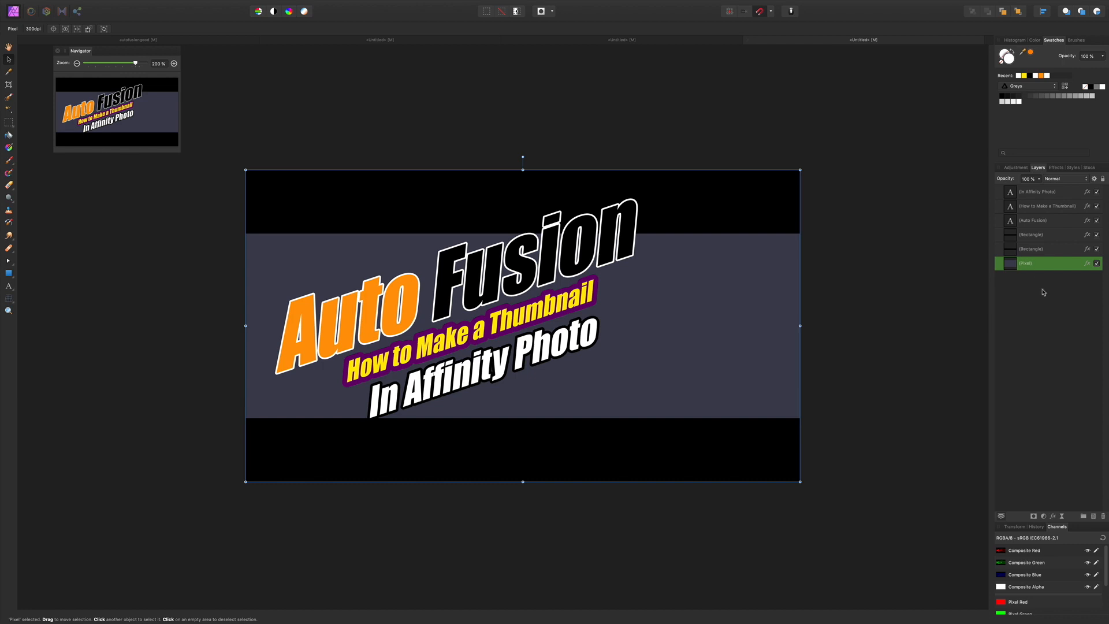
pyautogui.press('super+v')
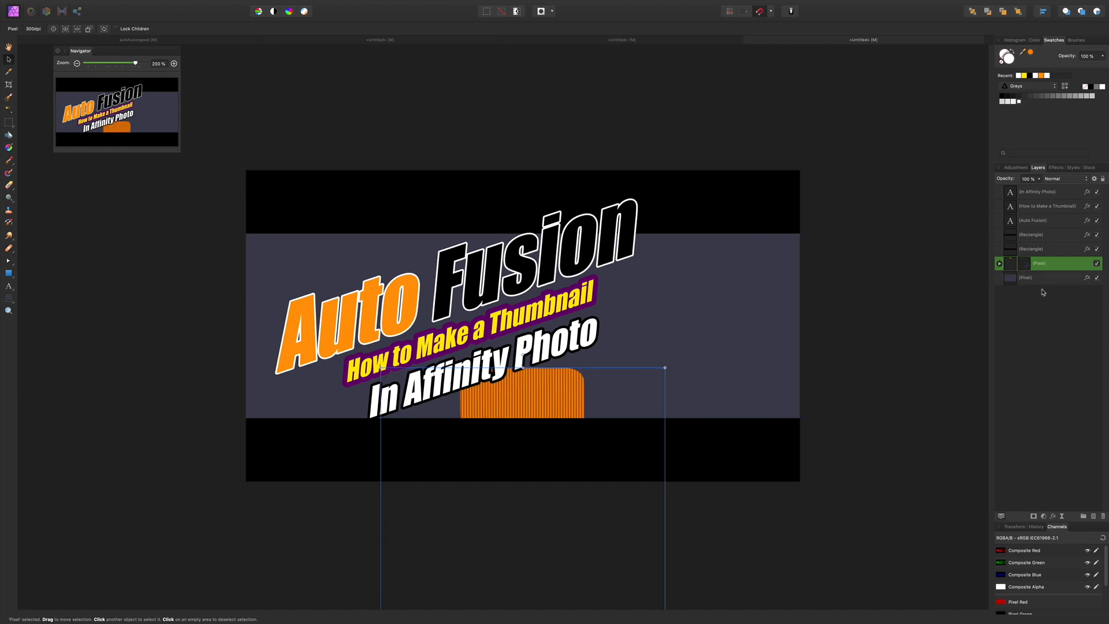
# Step: Scale the pasted bottle down proportionally to nearly the canvas height and place it near the thumbnail's right edge
pyautogui.moveTo(538, 396); pyautogui.dragTo(698, 86)
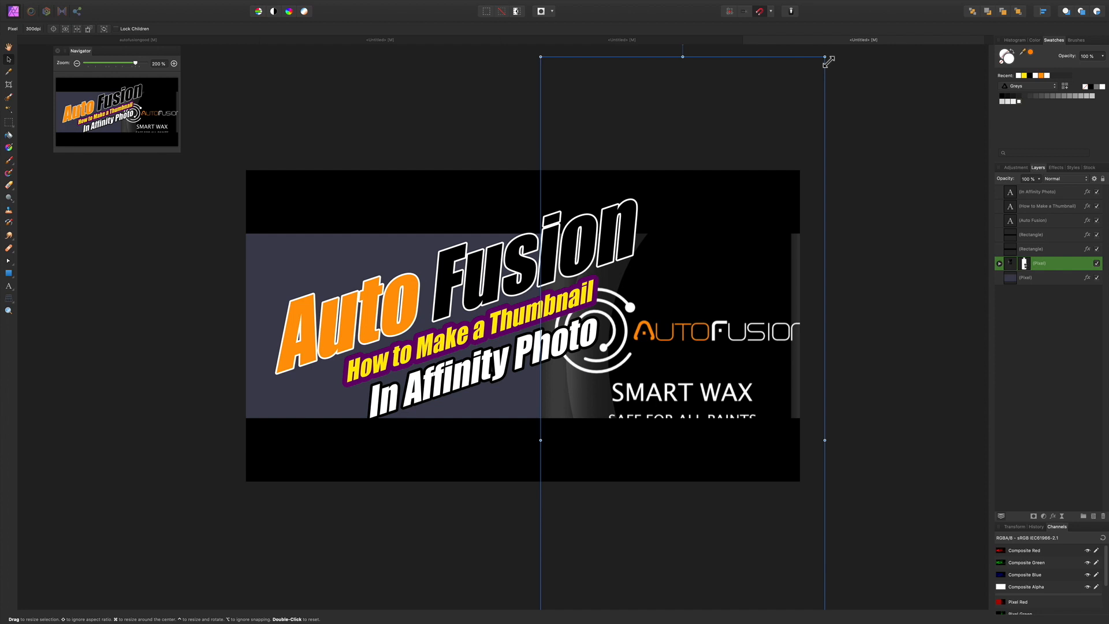
pyautogui.moveTo(827, 60); pyautogui.dragTo(731, 308)
pyautogui.moveTo(685, 402); pyautogui.dragTo(727, 276)
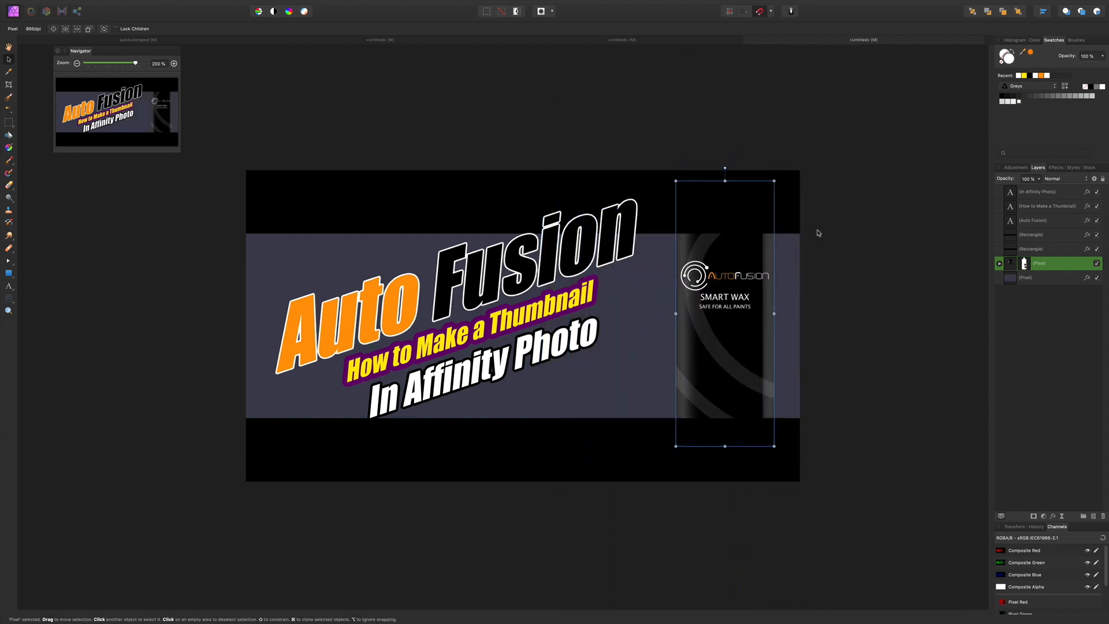
# Step: Move the masked bottle layer to the top of the layer stack and shift the bottle slightly up and left on the canvas
pyautogui.moveTo(1057, 264); pyautogui.dragTo(999, 189)
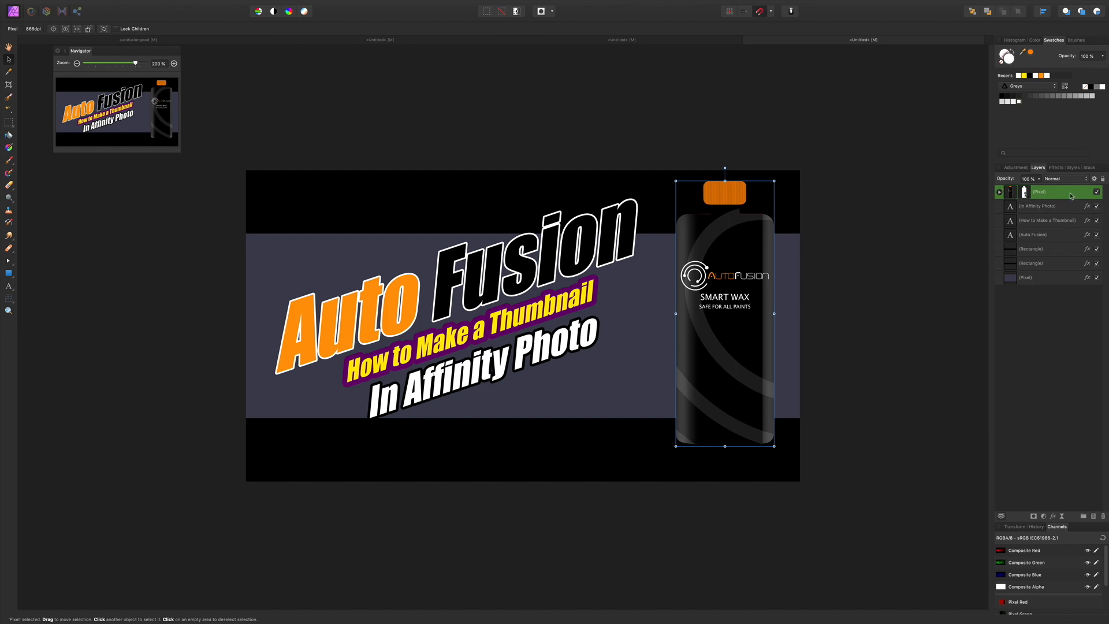
pyautogui.moveTo(728, 290); pyautogui.dragTo(720, 283)
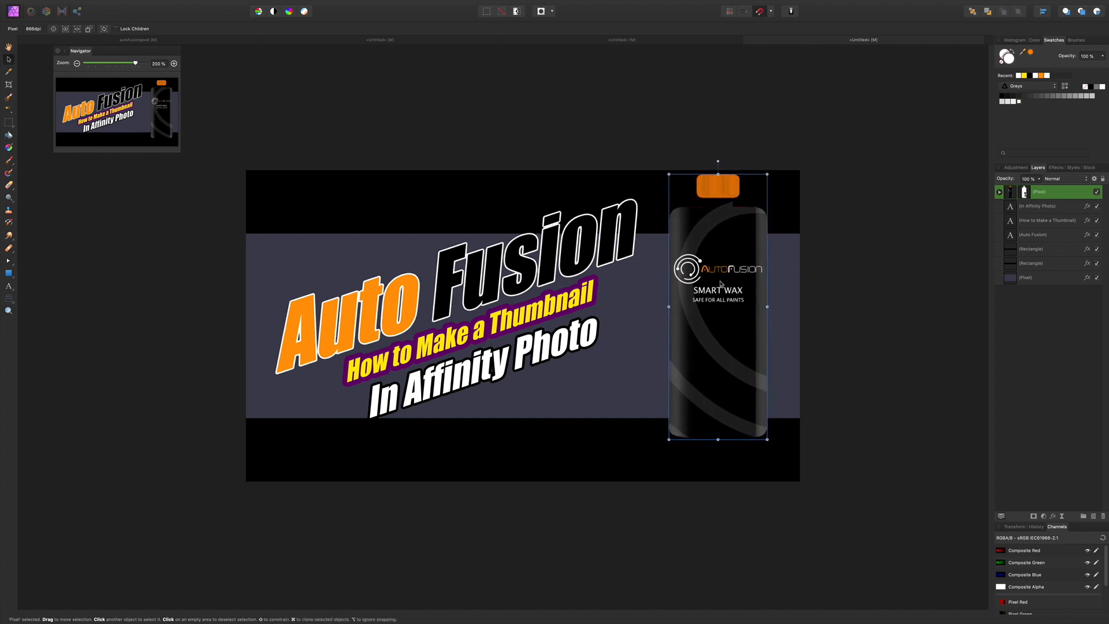
pyautogui.click(822, 251)
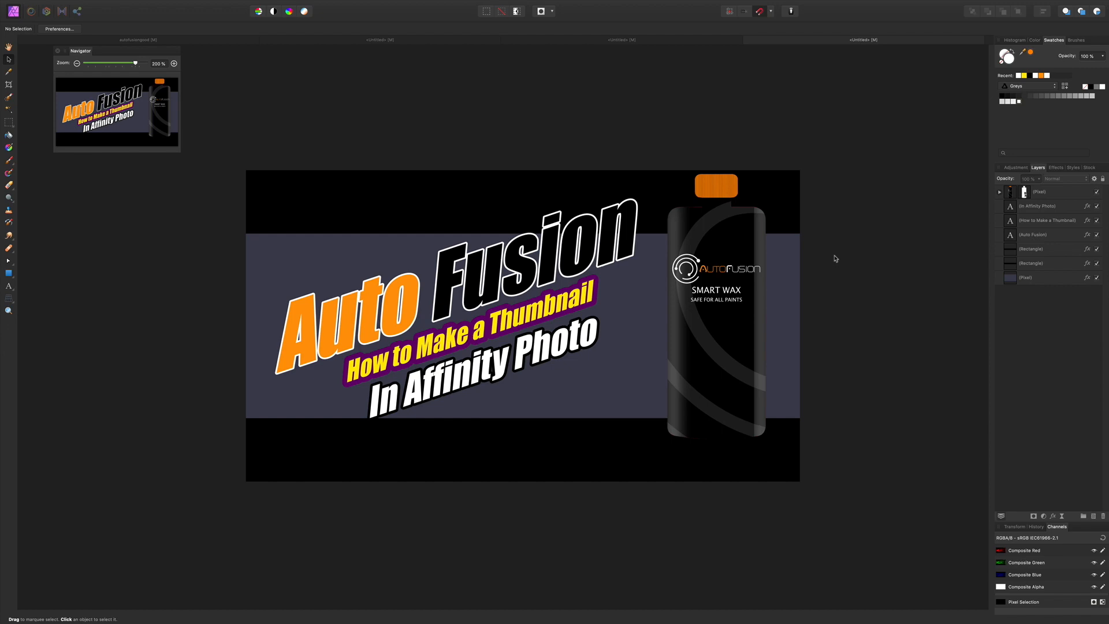
# Step: Select the bottle's mask curve for node editing and pull its left shoulder node slightly inward to trim the reddish edge
pyautogui.press('super+equal')
pyautogui.press('super+equal')
pyautogui.press('super+equal')
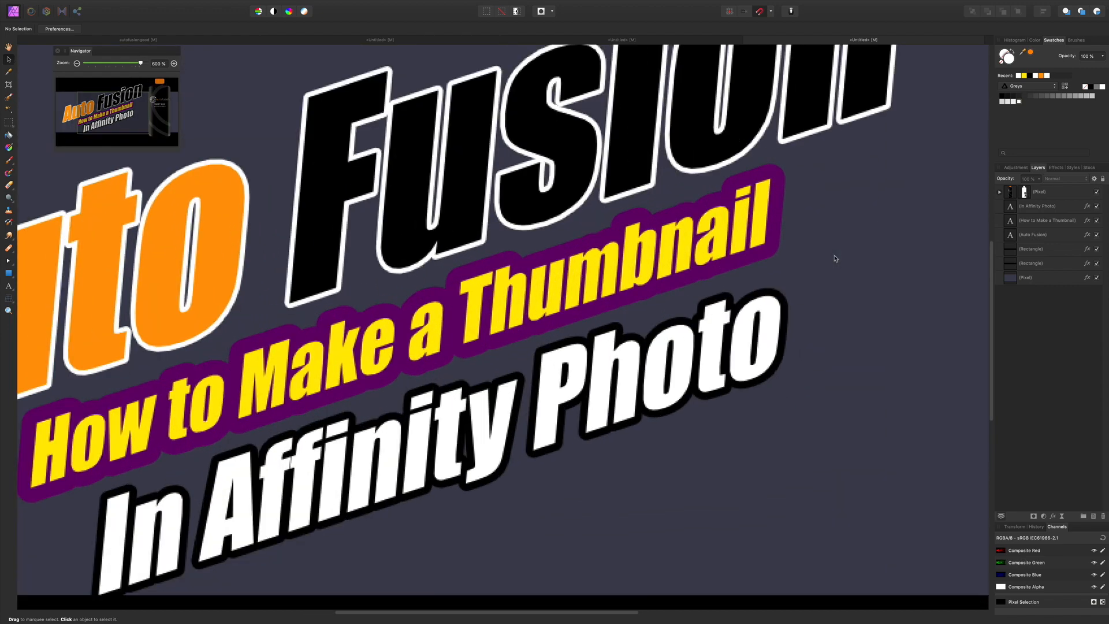
pyautogui.moveTo(845, 257); pyautogui.dragTo(456, 520)
pyautogui.moveTo(719, 310); pyautogui.dragTo(622, 348)
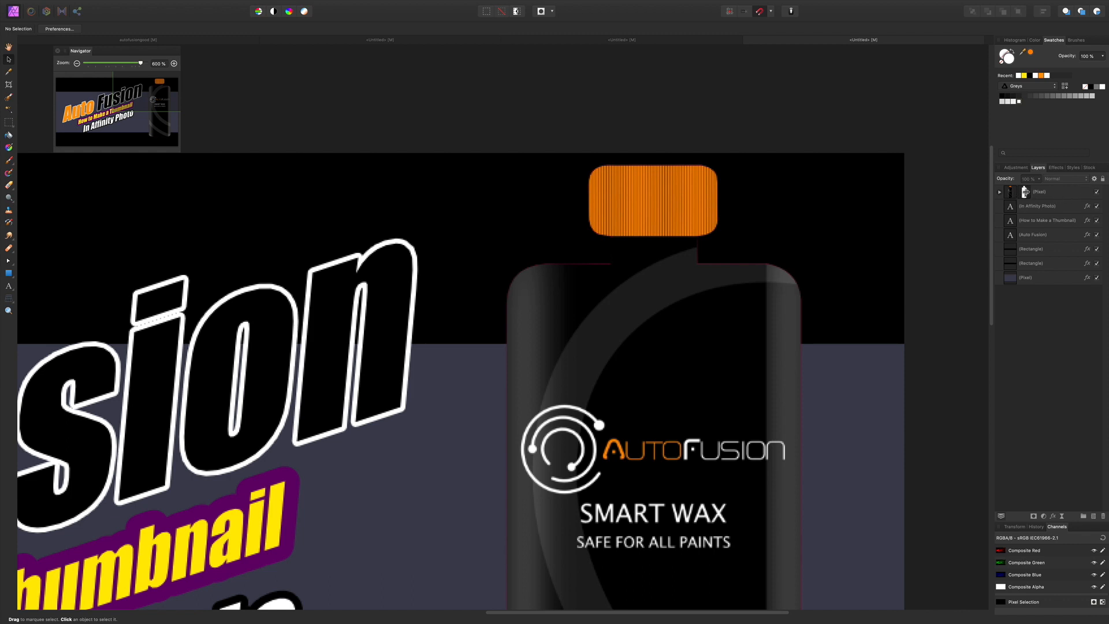
pyautogui.click(10, 263)
pyautogui.click(35, 263)
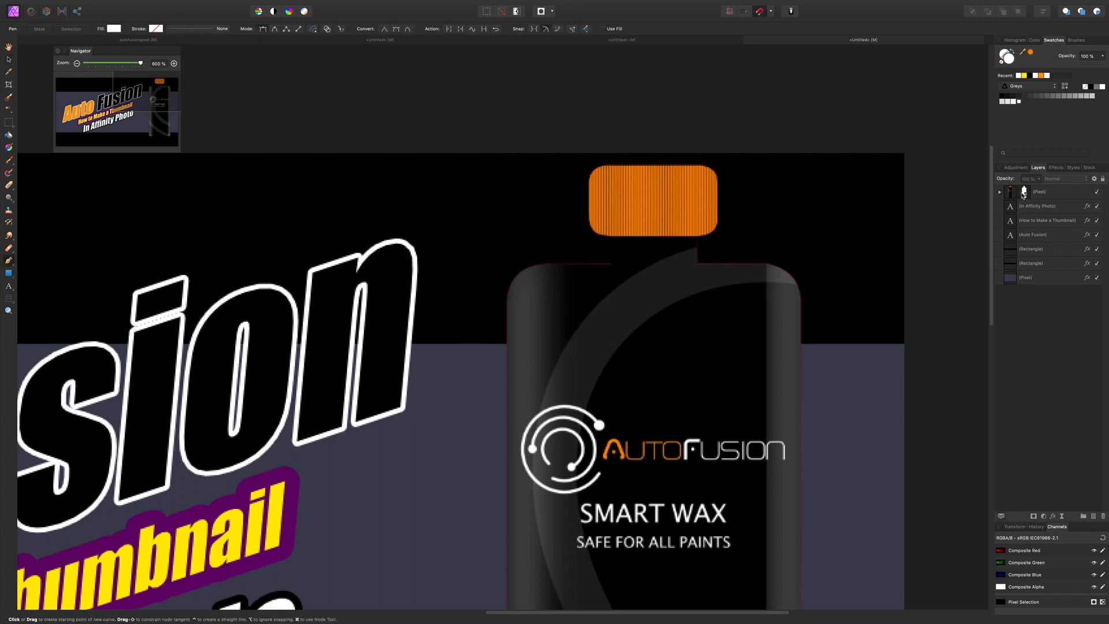
pyautogui.click(1024, 193)
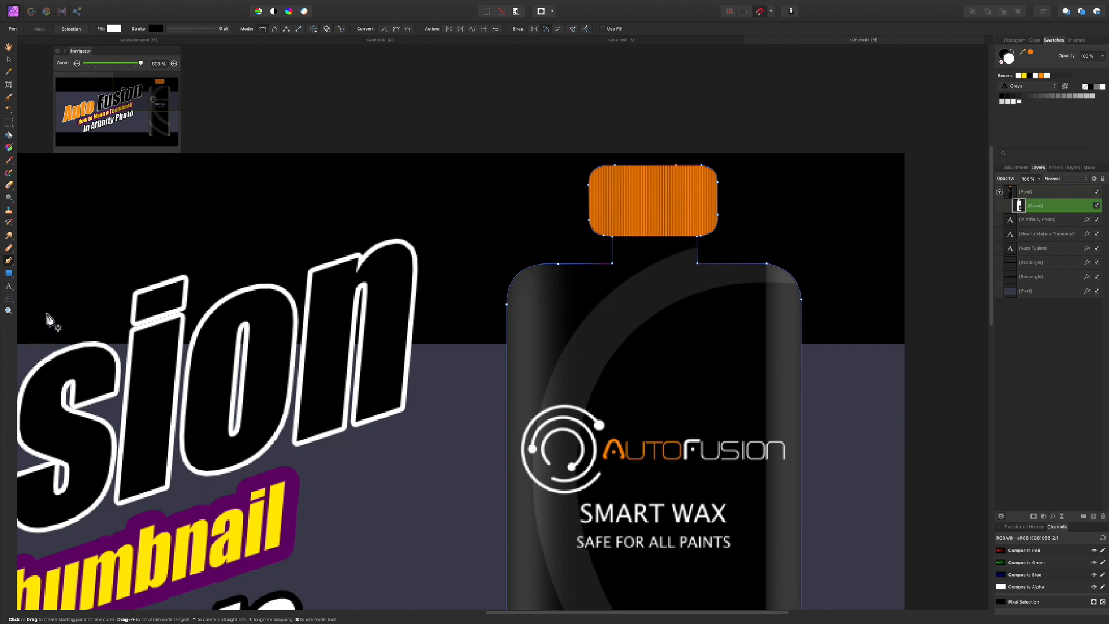
pyautogui.click(14, 267)
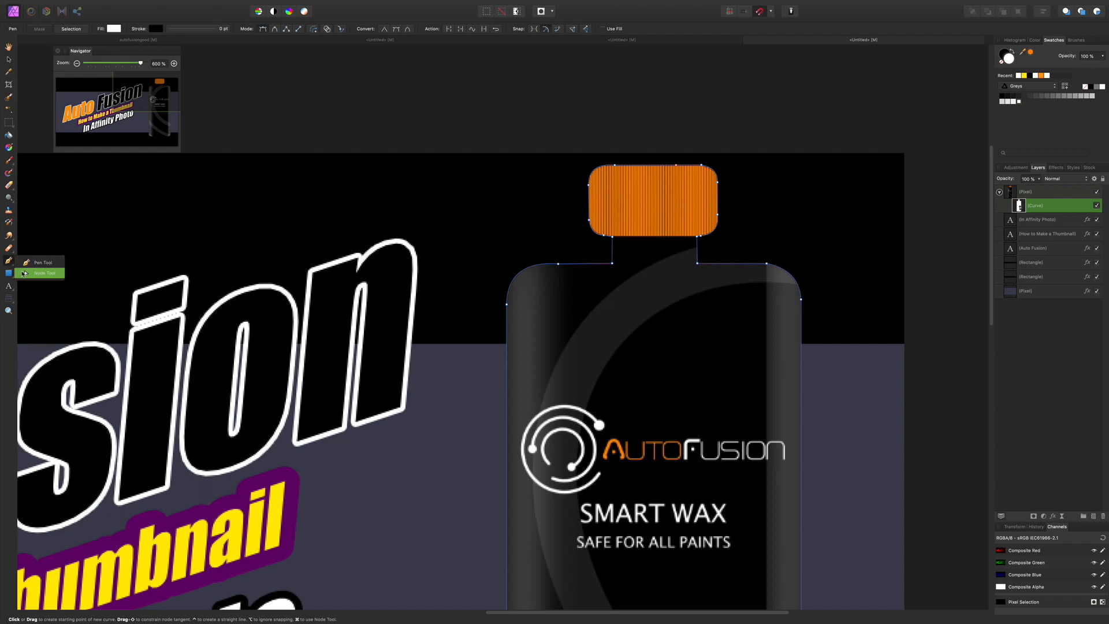
pyautogui.click(36, 274)
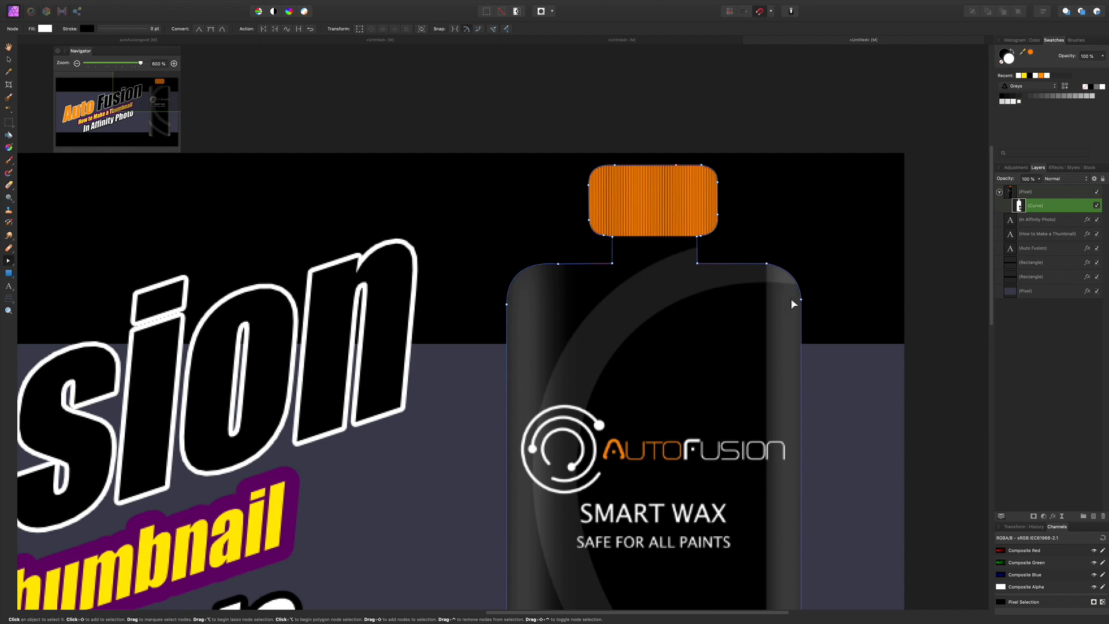
pyautogui.press('super+plus')
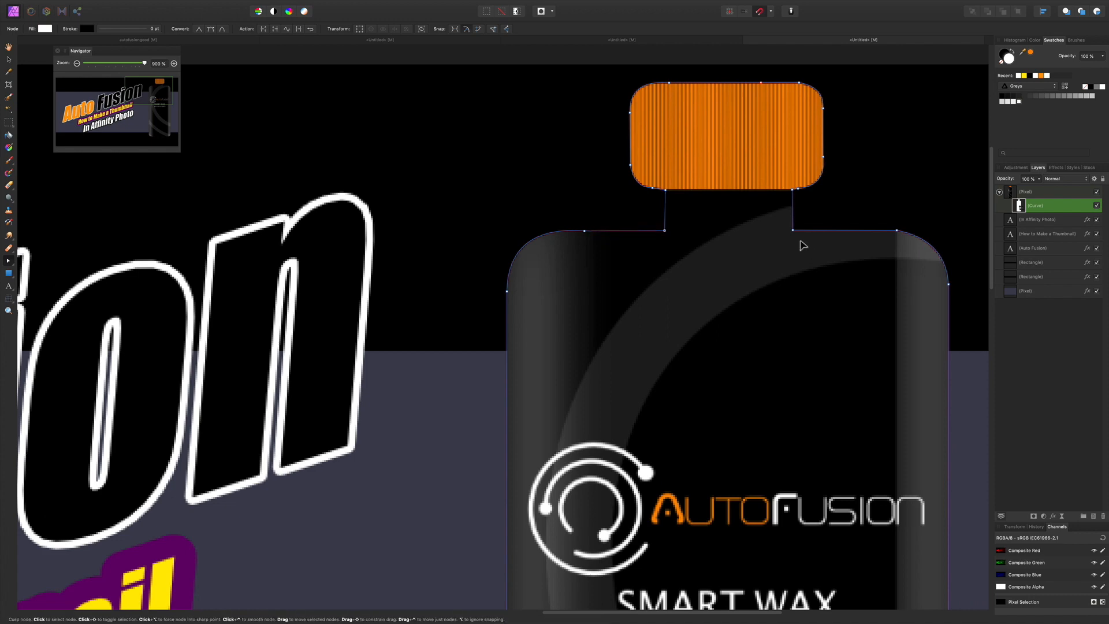
pyautogui.moveTo(507, 291); pyautogui.dragTo(511, 292)
# Step: Nudge the mask curve's nodes at the bottle's lower right and lower left corners slightly inward
pyautogui.moveTo(971, 604); pyautogui.dragTo(822, 3)
pyautogui.click(799, 500)
pyautogui.moveTo(799, 500); pyautogui.dragTo(795, 499)
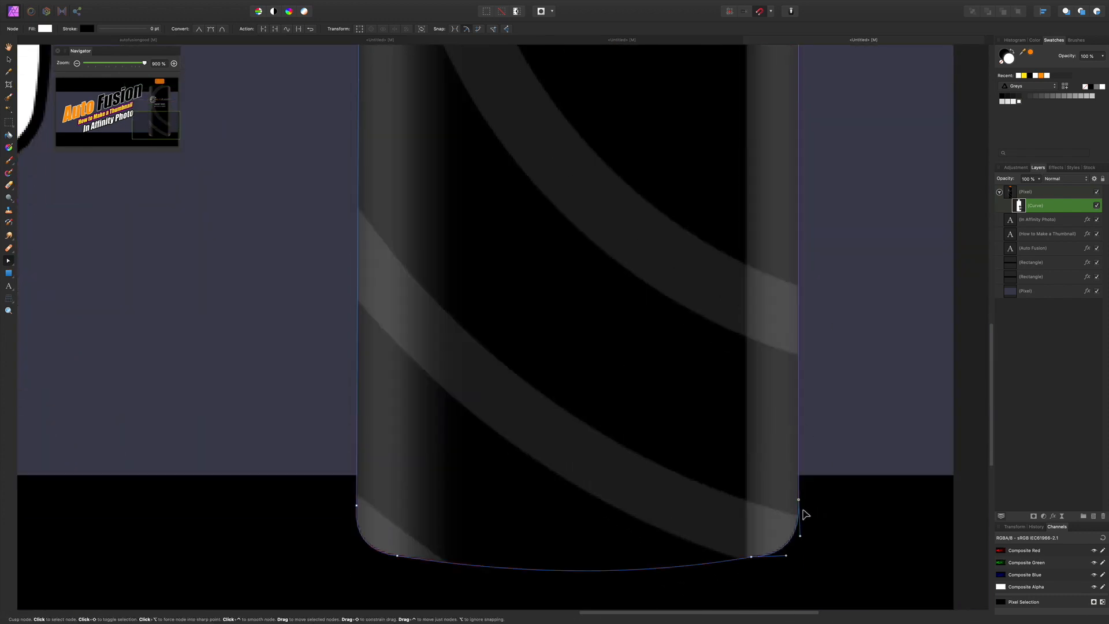
pyautogui.moveTo(357, 506); pyautogui.dragTo(359, 506)
# Step: Fine-tune the mask nodes along the top of the orange cap, and collapse the bottle layer
pyautogui.scroll(15, 365, 516)
pyautogui.moveTo(555, 379)
pyautogui.mouseDown()
pyautogui.moveTo(556, 390)
pyautogui.moveTo(556, 381)
pyautogui.mouseUp()
pyautogui.click(451, 311)
pyautogui.click(562, 383)
pyautogui.scroll(5, 554, 416)
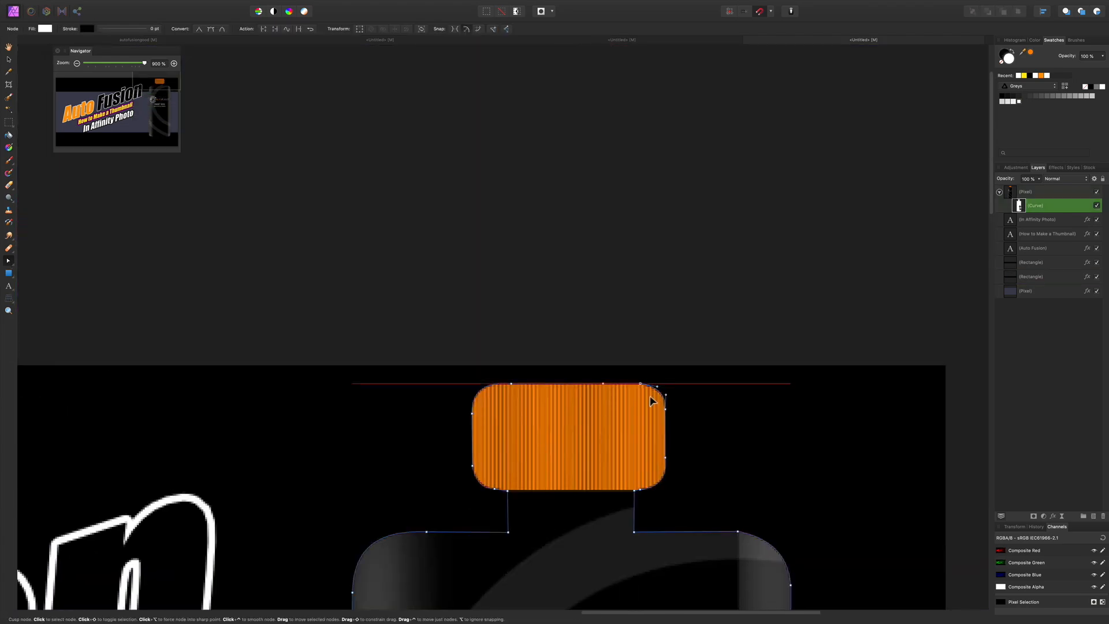
pyautogui.scroll(-10, 841, 389)
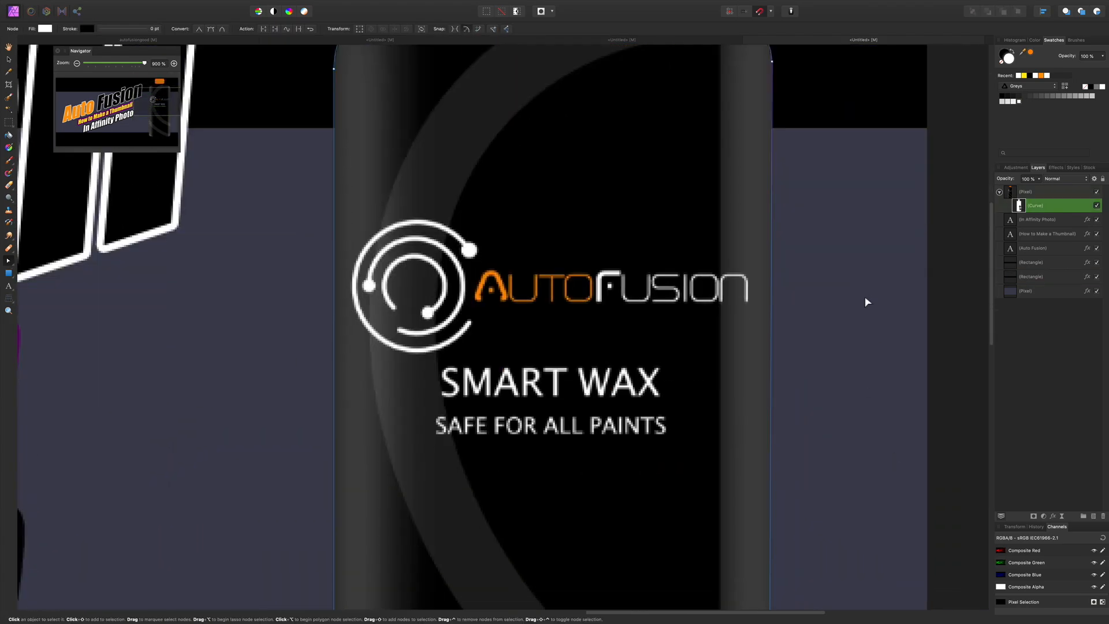
pyautogui.press('super+minus')
pyautogui.press('super+minus')
pyautogui.click(860, 305)
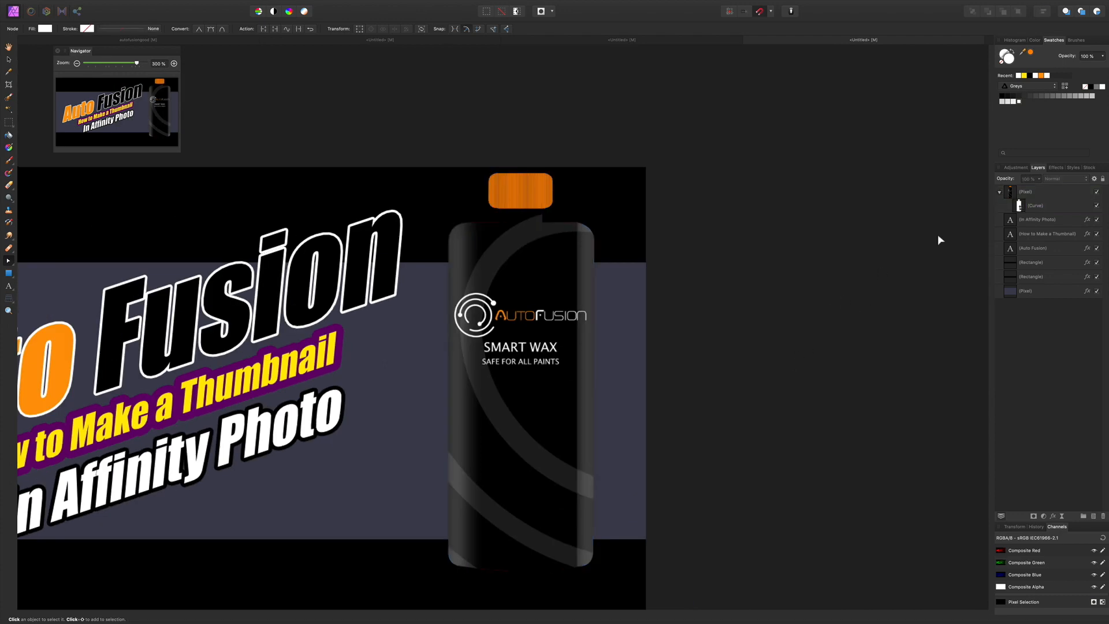
pyautogui.click(1000, 191)
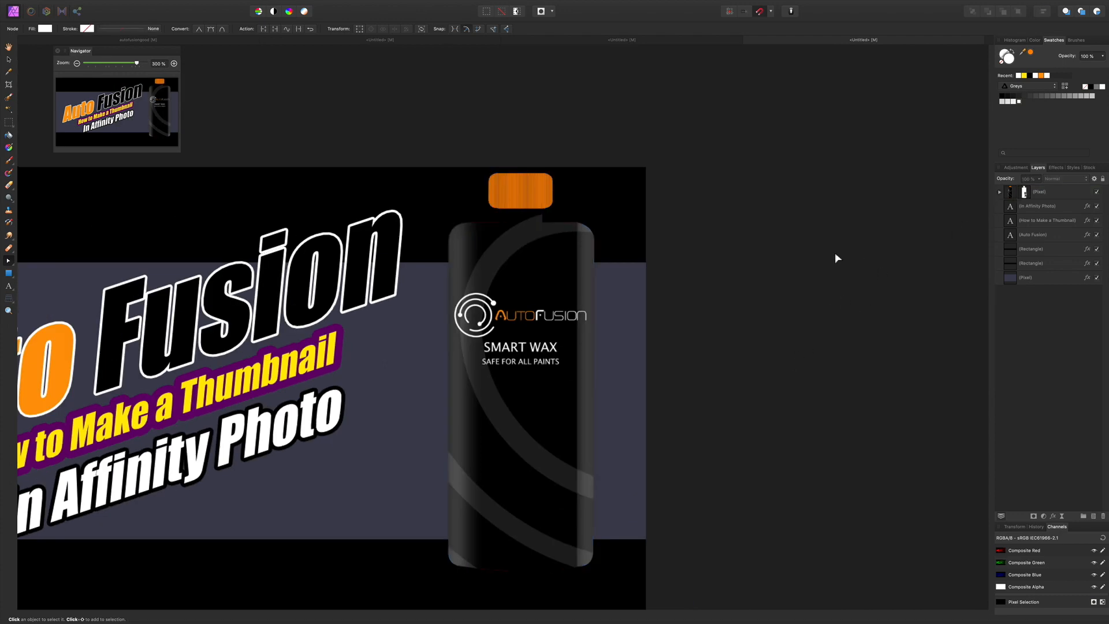
pyautogui.press('super+minus')
pyautogui.press('super+minus')
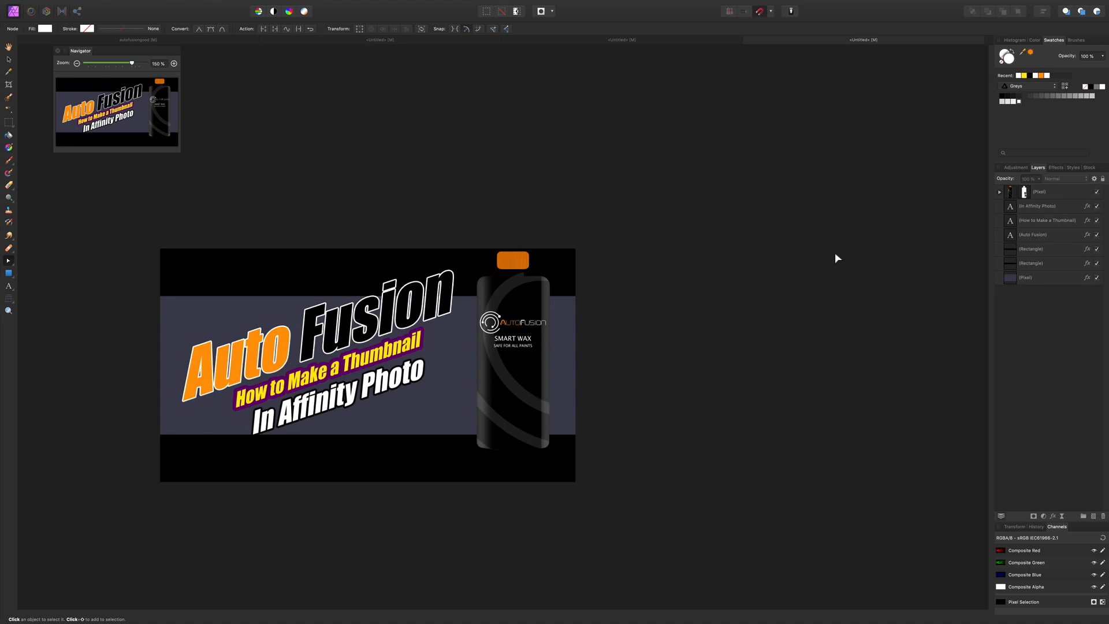
pyautogui.moveTo(599, 372); pyautogui.dragTo(722, 394)
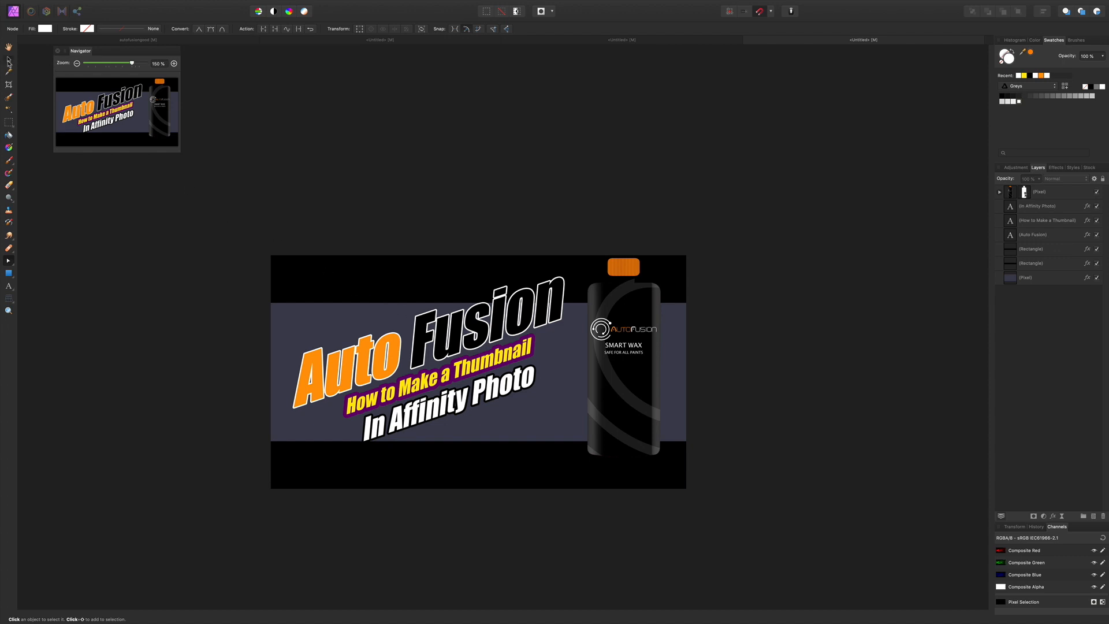
# Step: Duplicate the masked bottle layer
pyautogui.click(643, 333)
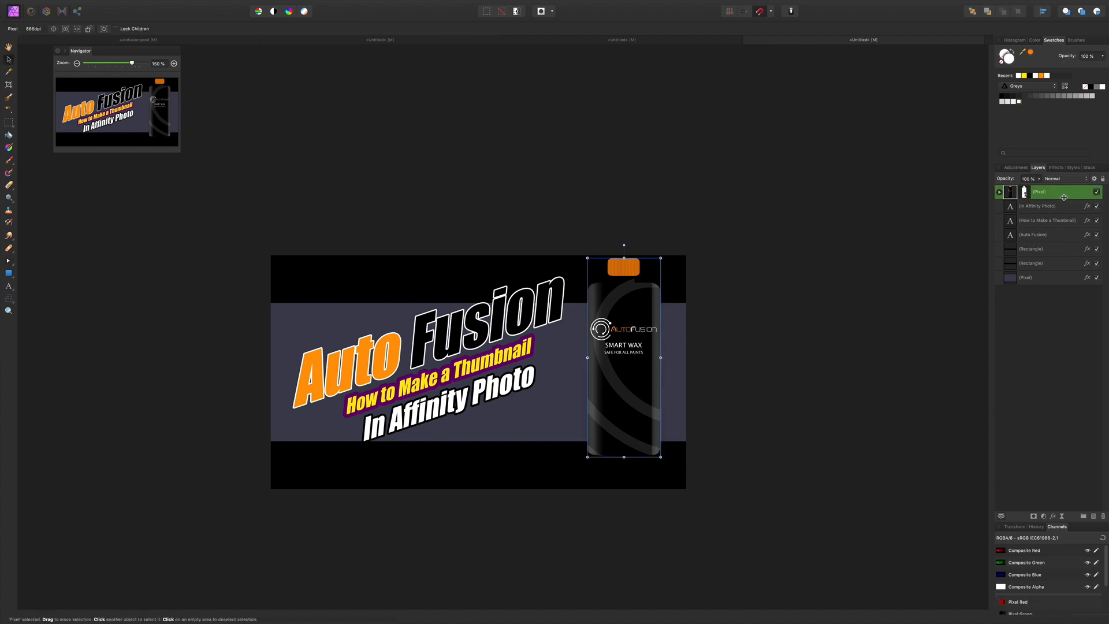
pyautogui.rightClick(1052, 196)
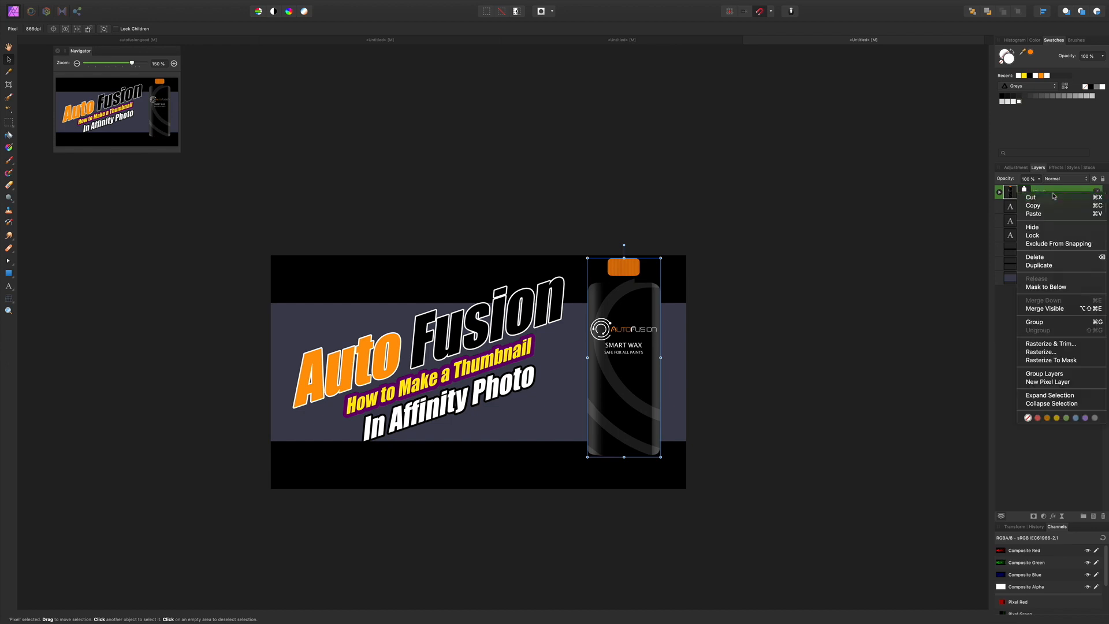
pyautogui.click(1052, 266)
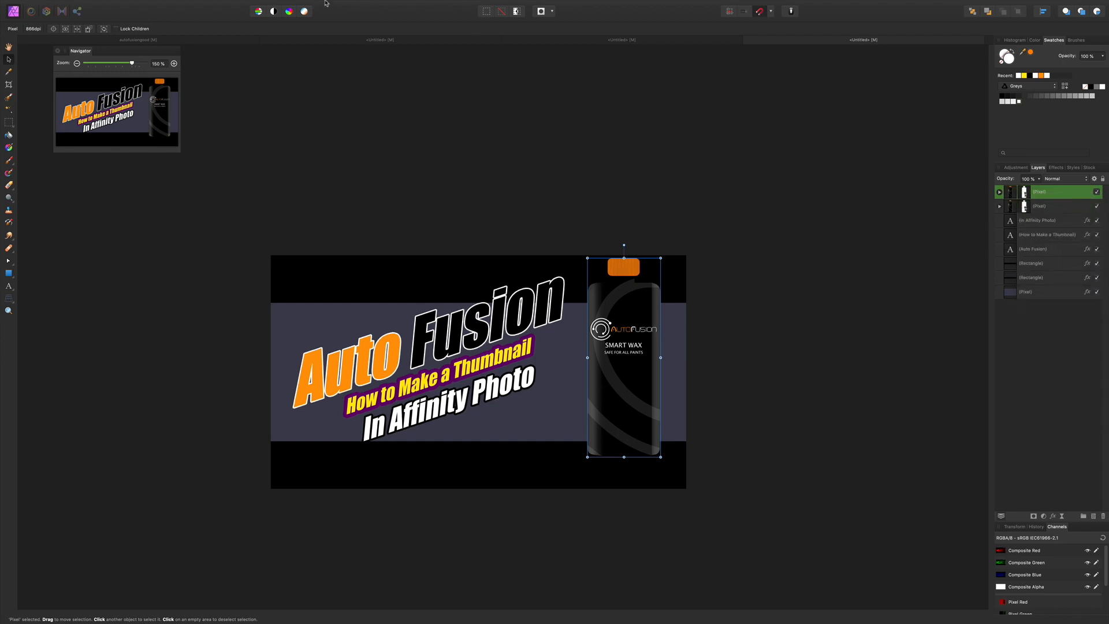
# Step: Flip the duplicated bottle vertically and place it directly beneath the original as a mirrored reflection
pyautogui.moveTo(328, 3)
pyautogui.click(226, 4)
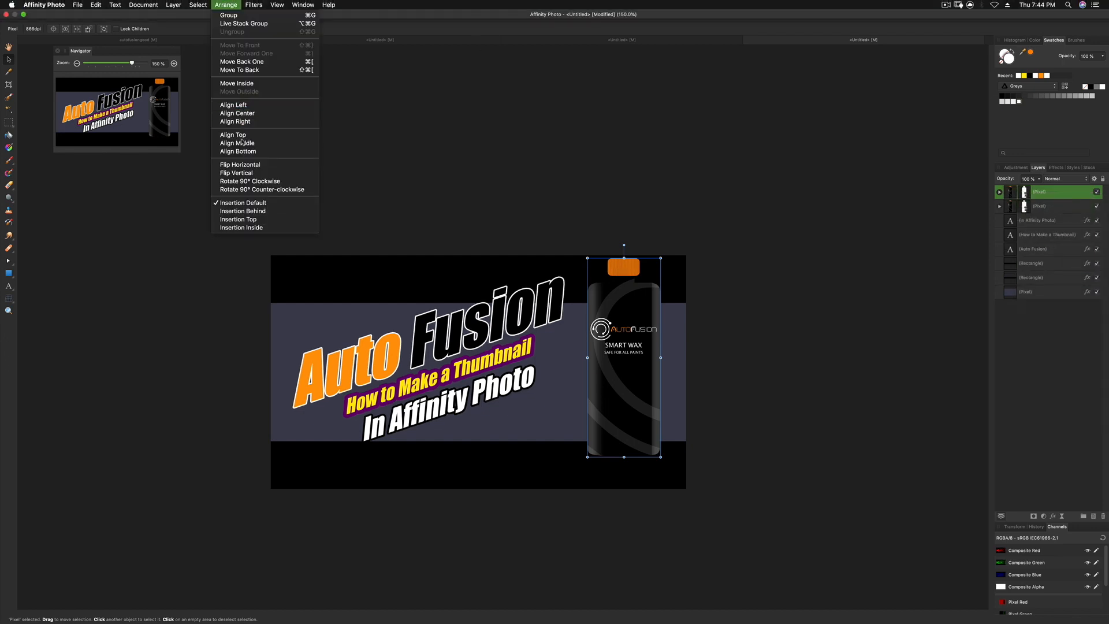
pyautogui.click(246, 173)
pyautogui.moveTo(626, 302); pyautogui.dragTo(624, 502)
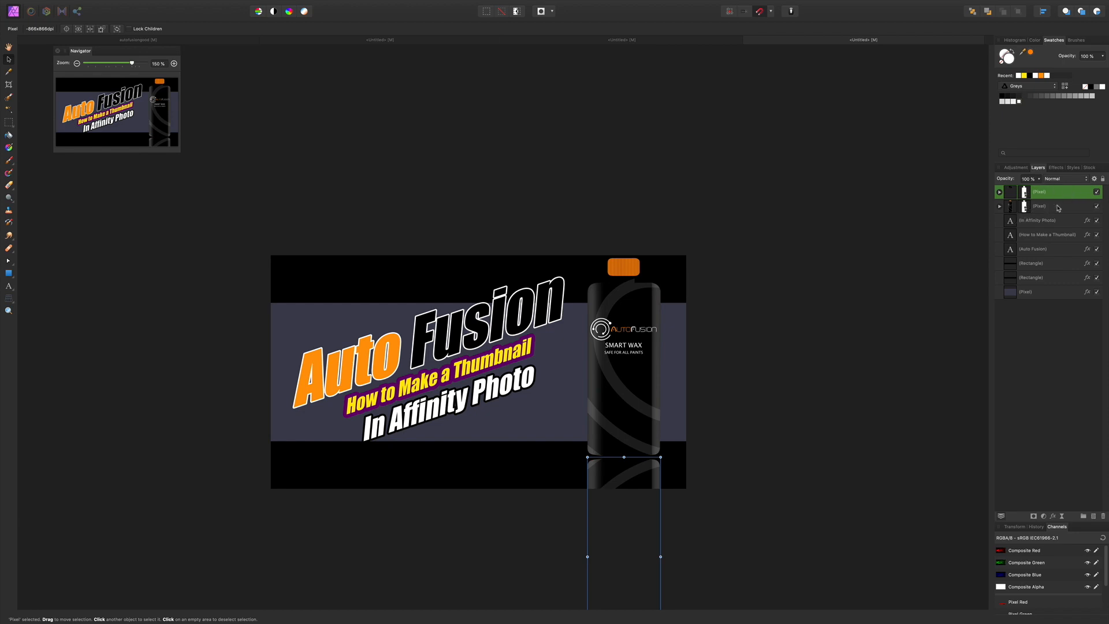
# Step: Lower the reflected bottle layer's opacity to about 66 % and deselect it
pyautogui.click(1038, 179)
pyautogui.moveTo(1040, 188); pyautogui.dragTo(1014, 195)
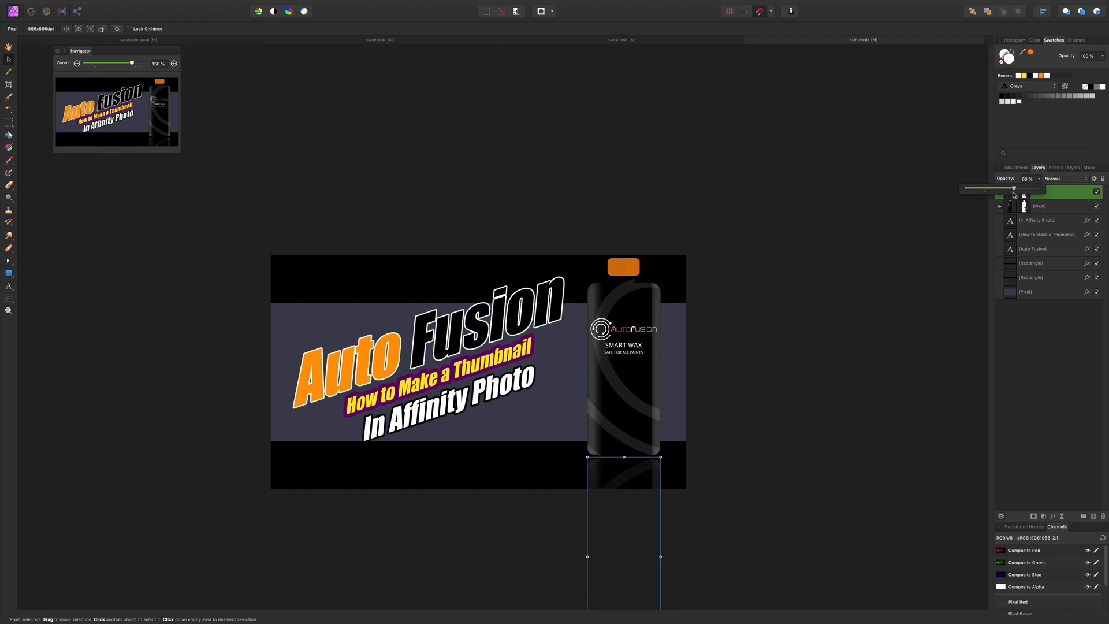
pyautogui.moveTo(1014, 196); pyautogui.dragTo(1015, 196)
pyautogui.click(831, 349)
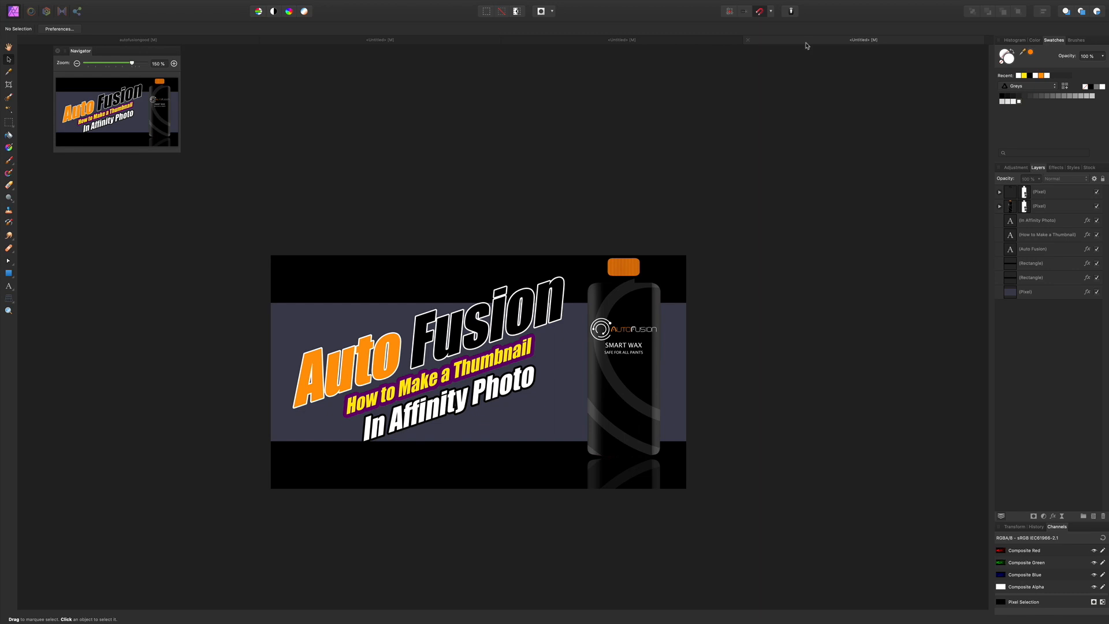
pyautogui.click(1034, 249)
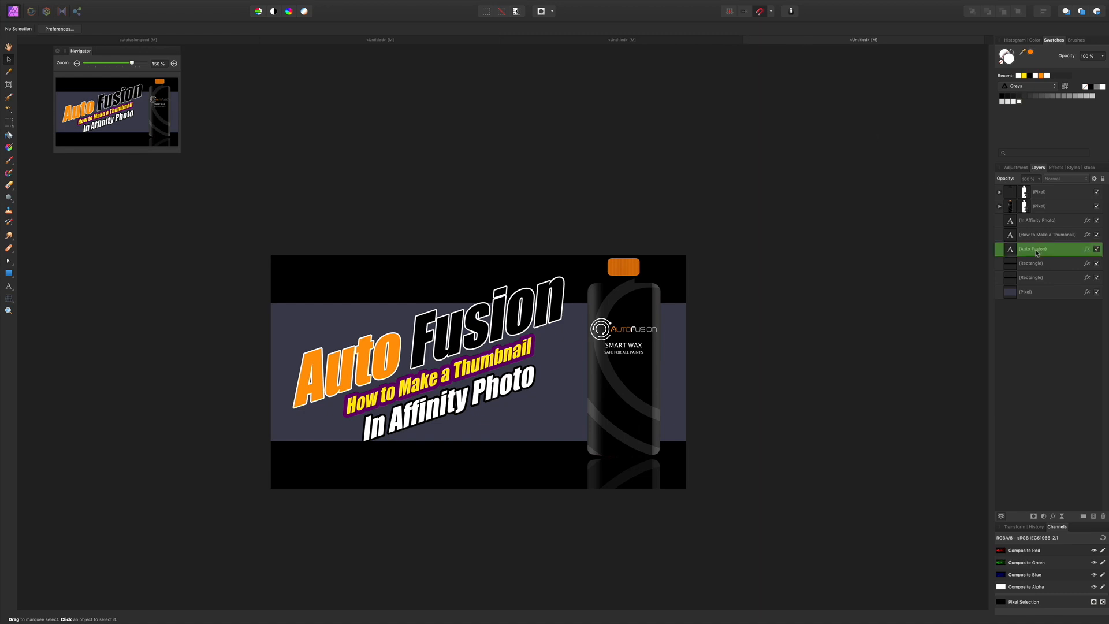
pyautogui.keyDown('super'); pyautogui.click(1044, 222); pyautogui.keyUp('super')
pyautogui.moveTo(563, 267); pyautogui.dragTo(598, 252)
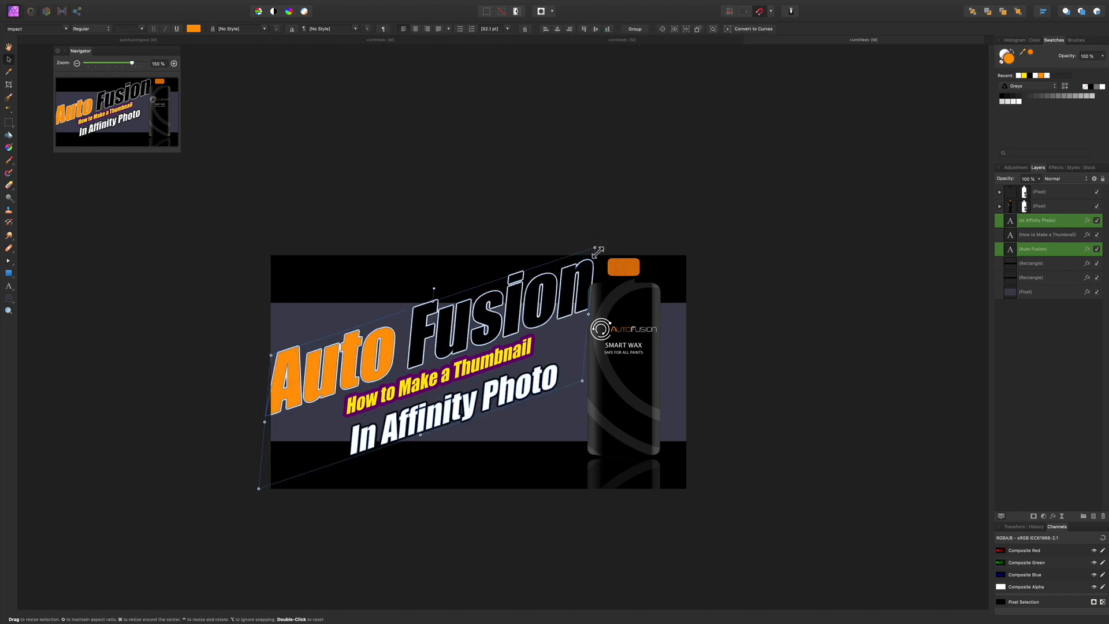
pyautogui.press('super+z')
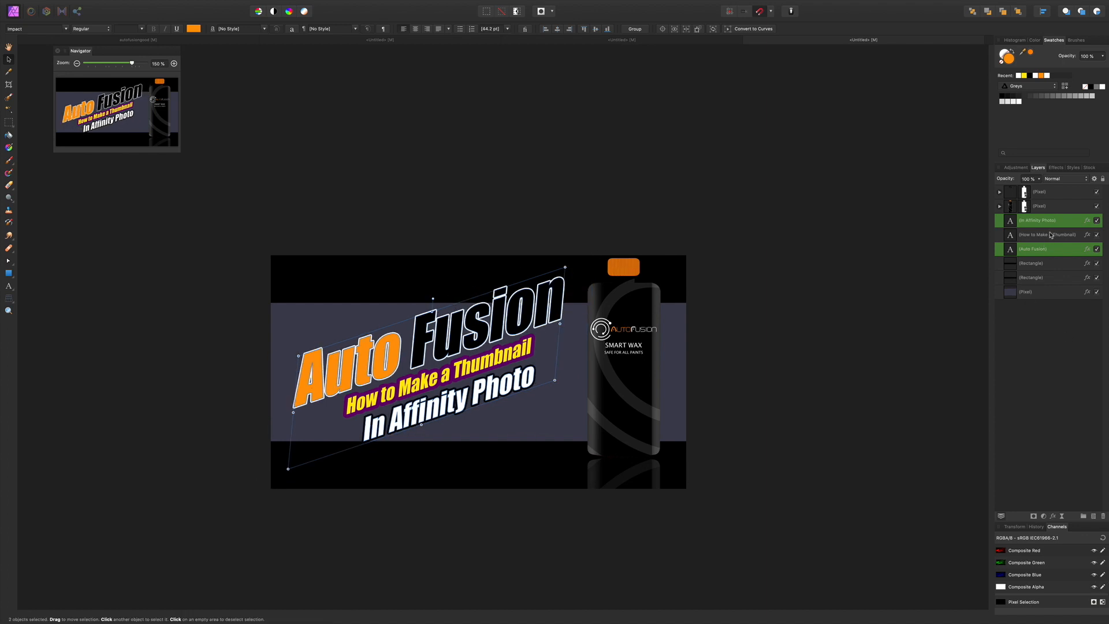
# Step: Enlarge all three text lines together until "Auto Fusion" nearly reaches the bottle, and nudge them slightly upward
pyautogui.keyDown('shift'); pyautogui.click(1051, 233); pyautogui.keyUp('shift')
pyautogui.click(1040, 253)
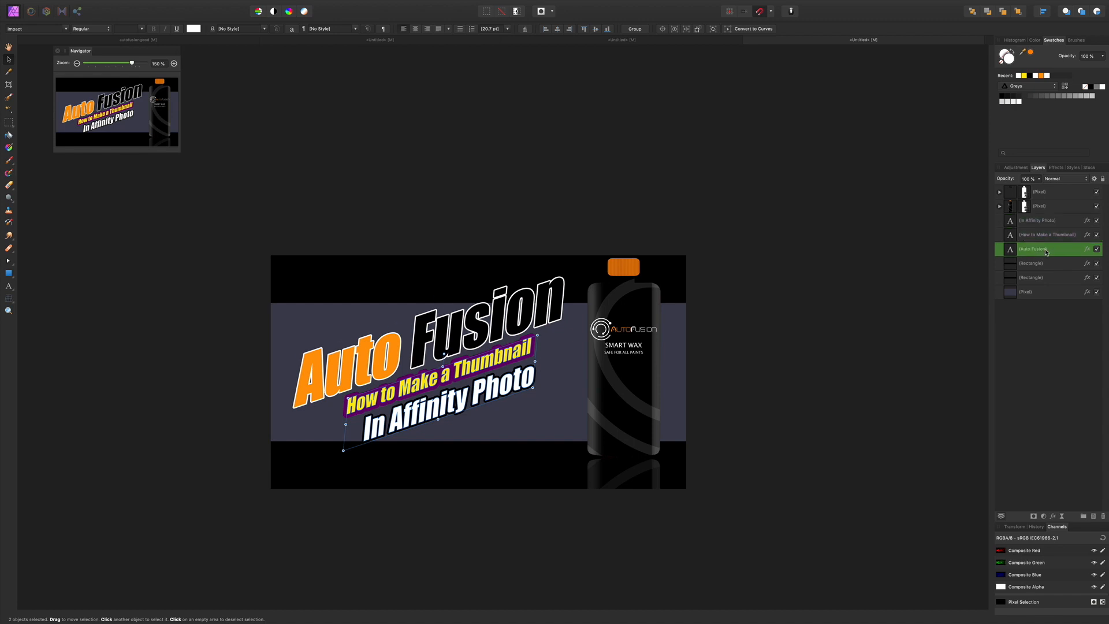
pyautogui.keyDown('shift'); pyautogui.click(1057, 221); pyautogui.keyUp('shift')
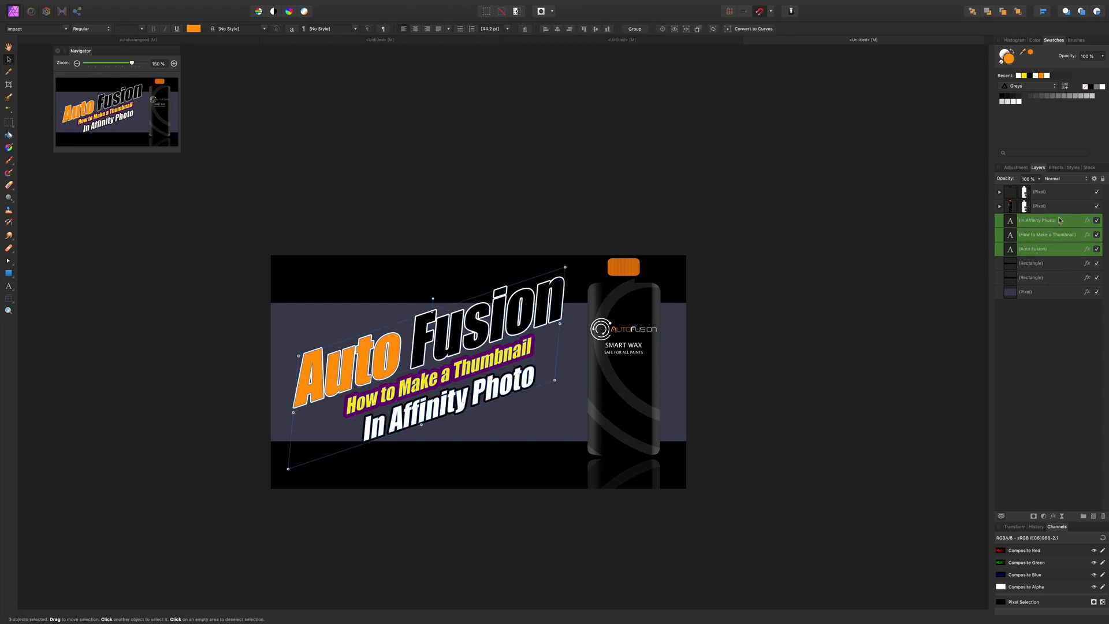
pyautogui.moveTo(568, 271)
pyautogui.mouseDown()
pyautogui.moveTo(589, 252)
pyautogui.moveTo(575, 271)
pyautogui.moveTo(584, 268)
pyautogui.mouseUp()
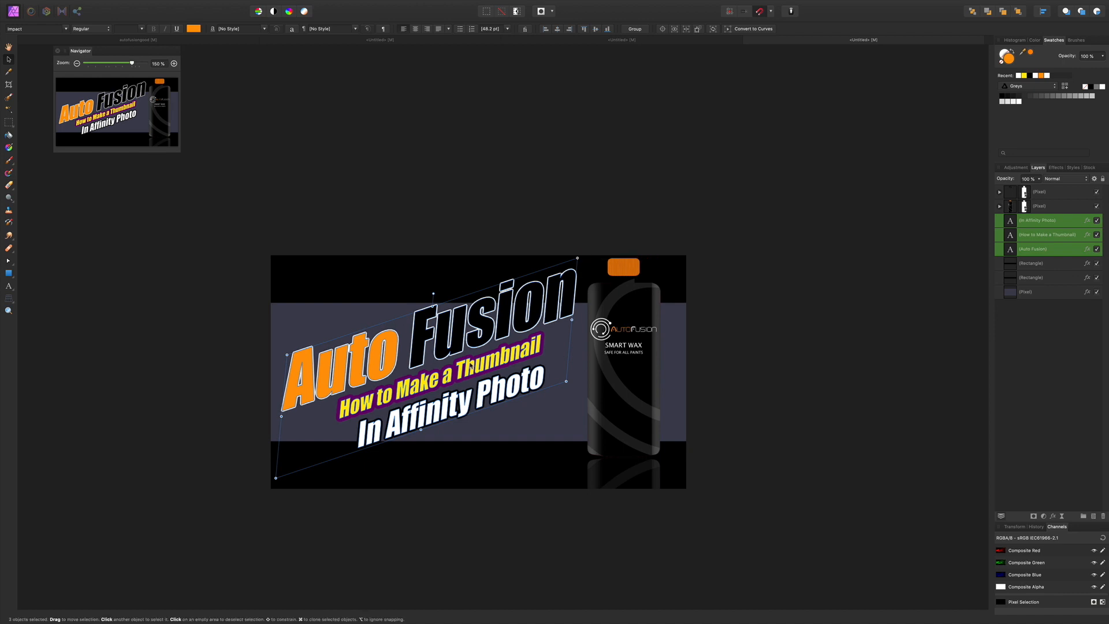
pyautogui.moveTo(470, 366); pyautogui.dragTo(470, 364)
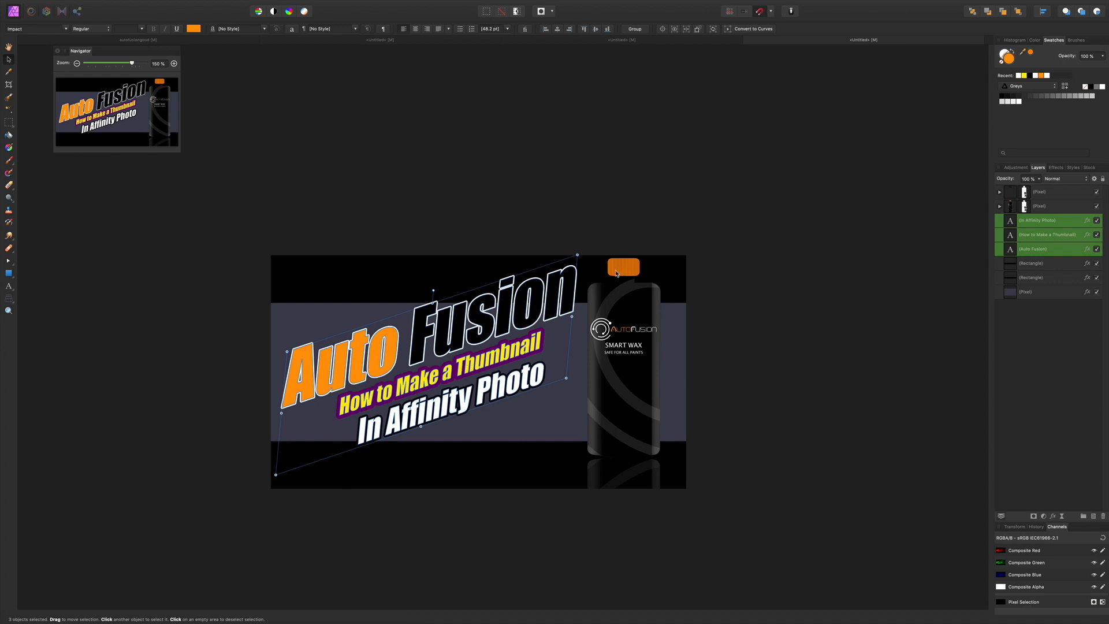
pyautogui.press('super+z')
pyautogui.click(817, 271)
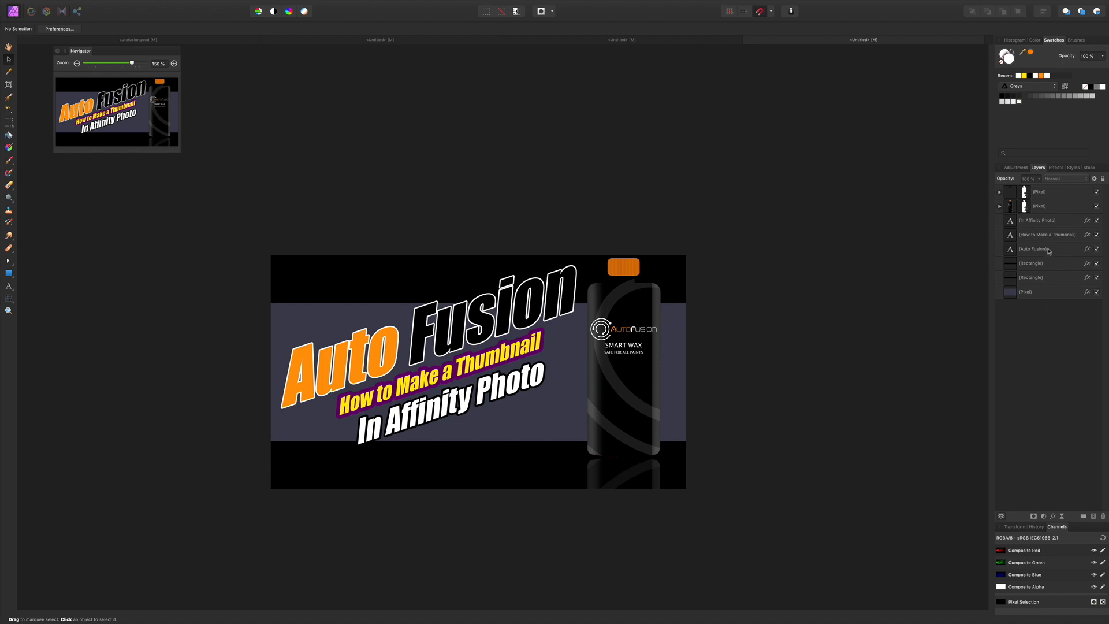
# Step: Add an empty pixel layer directly above the background pixel layer, below the two rectangles
pyautogui.click(1000, 206)
pyautogui.click(999, 207)
pyautogui.click(1054, 300)
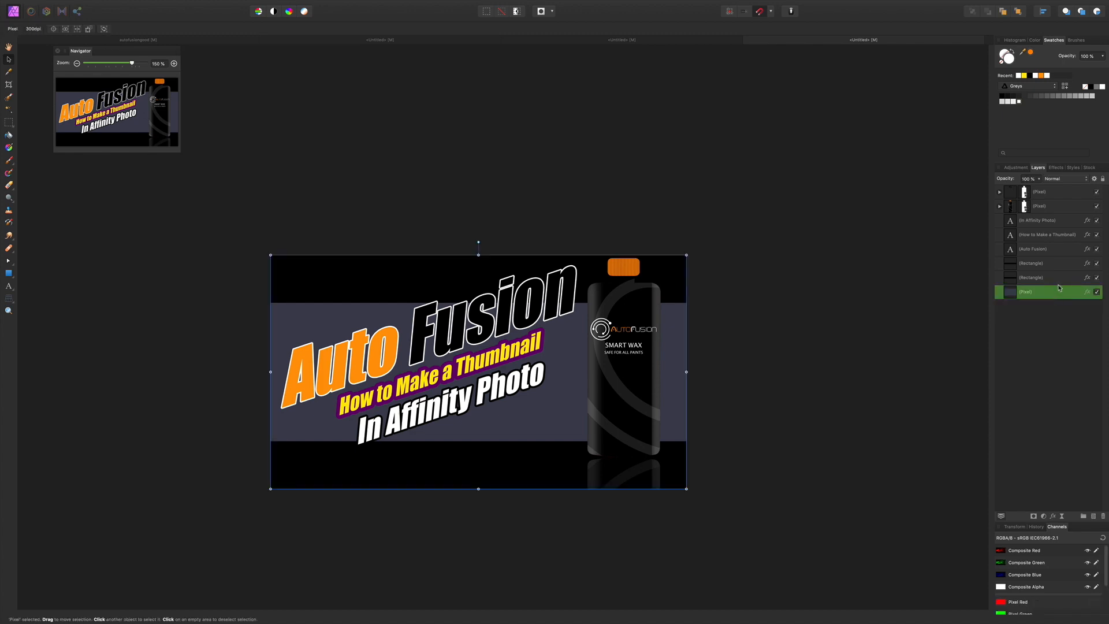
pyautogui.click(1093, 516)
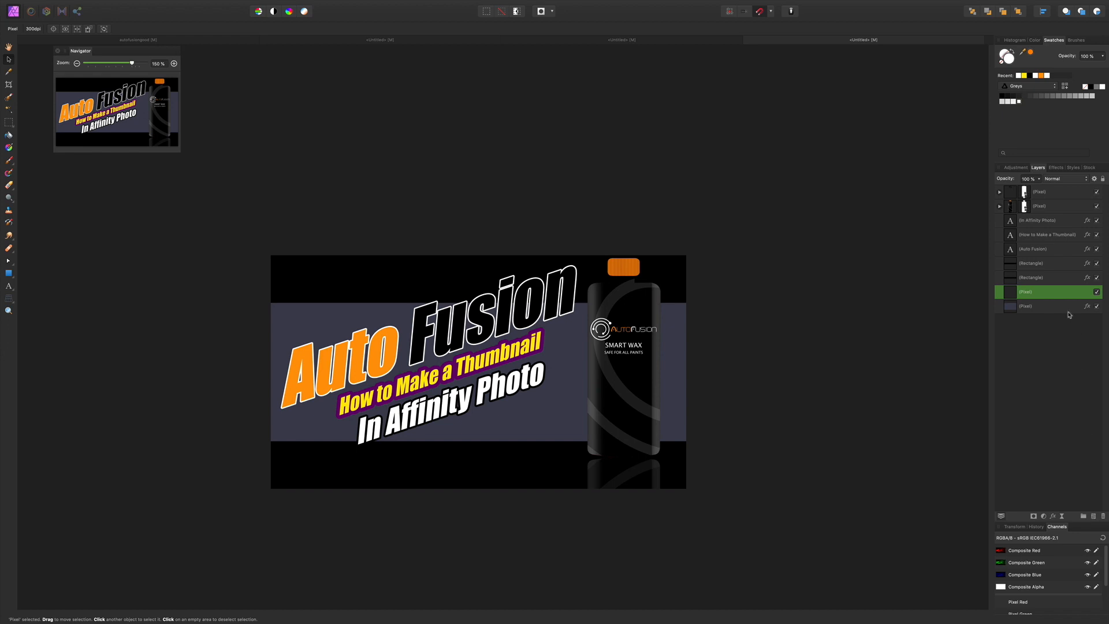